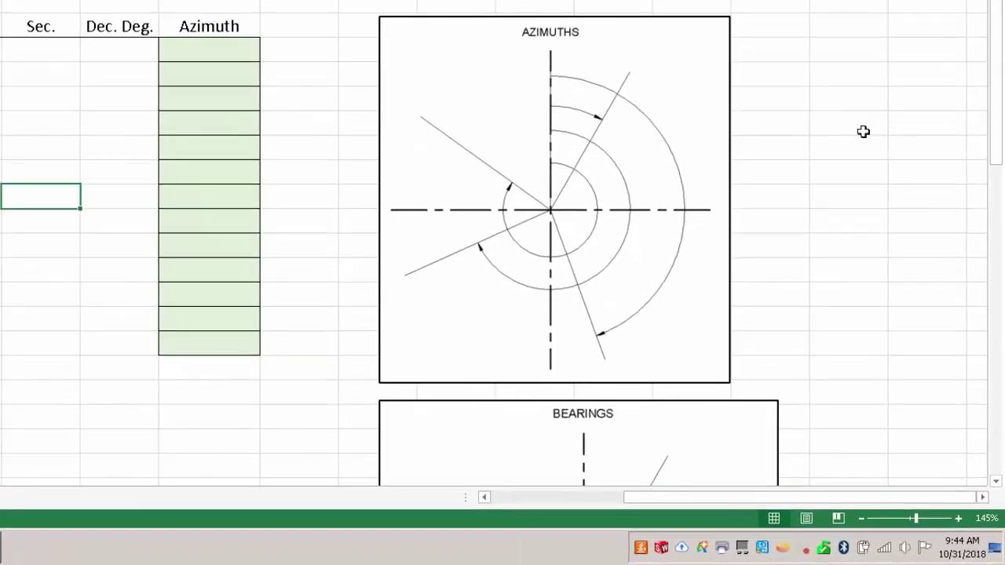
# Examine the azimuth diagram, the bearing quadrant diagram and the bearing-to-azimuth conversion figure on the worksheet
pyautogui.scroll(-4, 833, 132)
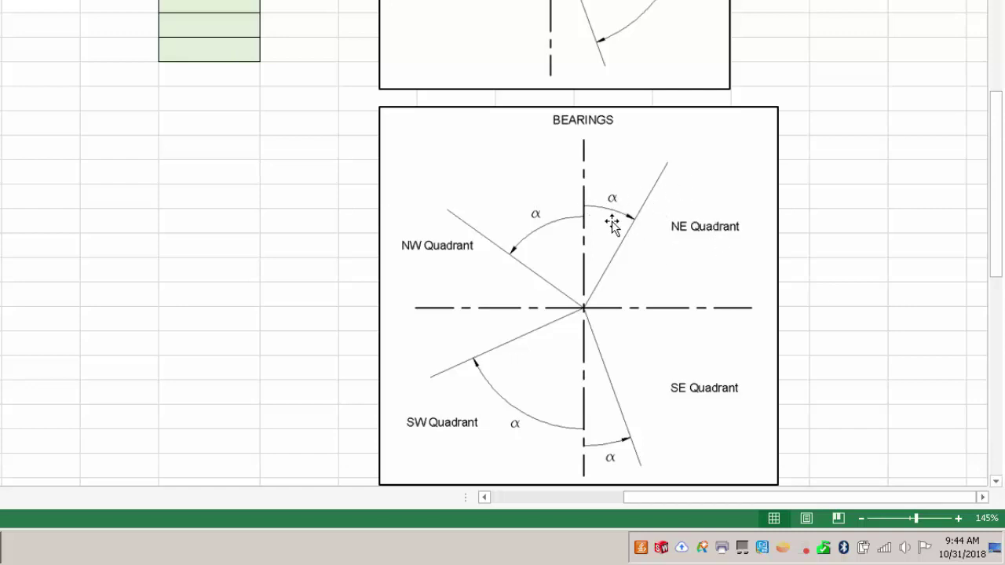
pyautogui.scroll(-8, 610, 220)
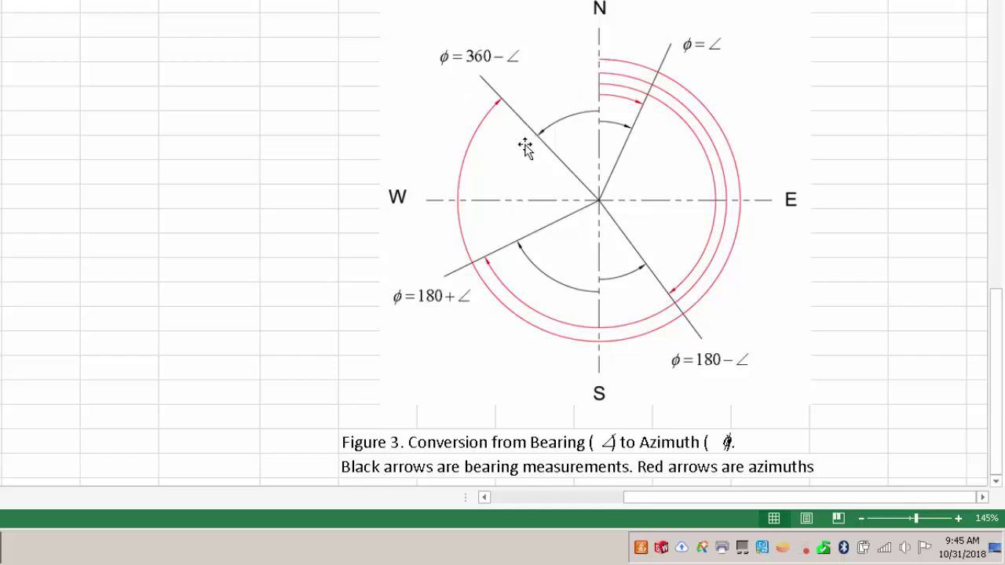
pyautogui.moveTo(997, 336); pyautogui.dragTo(998, 78)
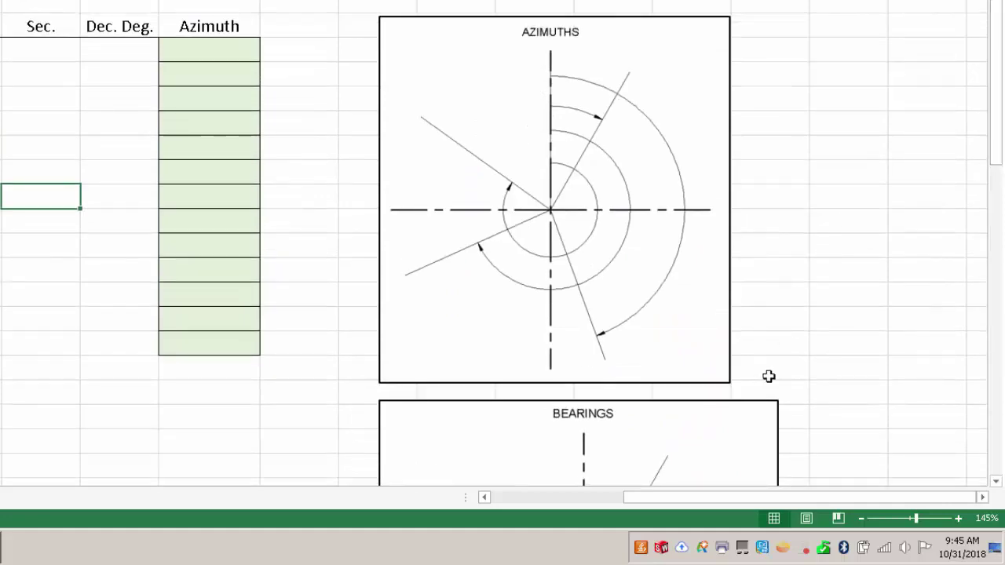
pyautogui.moveTo(691, 494); pyautogui.dragTo(464, 455)
pyautogui.click(255, 235)
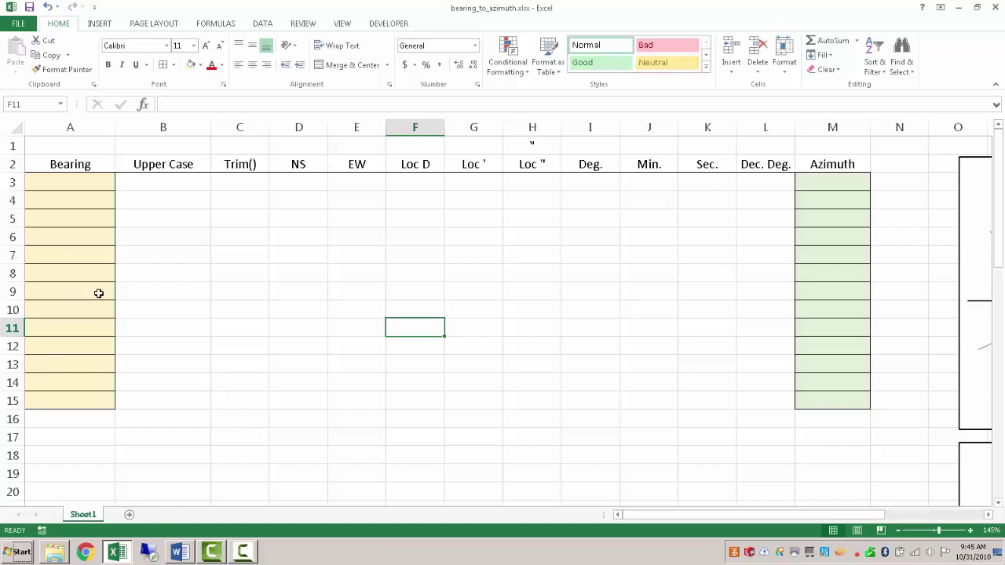
# Enter the bearing N45d15'16.7"E in cell A3 as the first value of the Bearing column
pyautogui.click(62, 183)
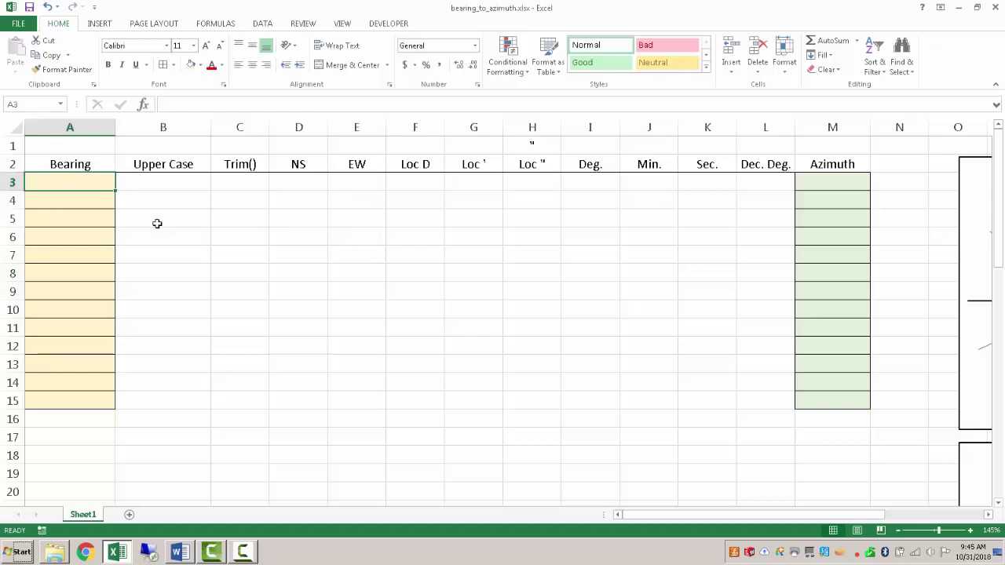
pyautogui.write('N4')
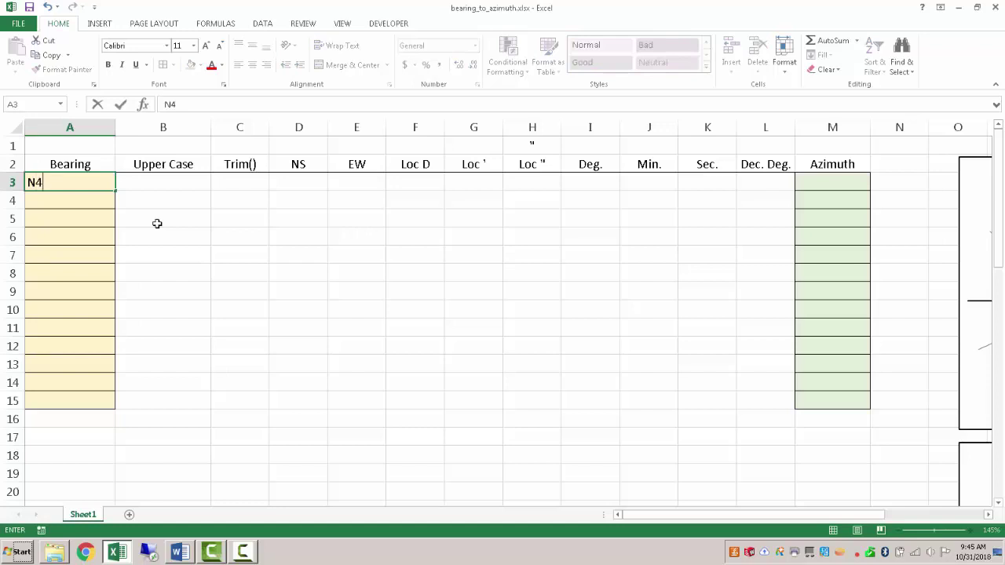
pyautogui.write('5d15\'16.7"E')
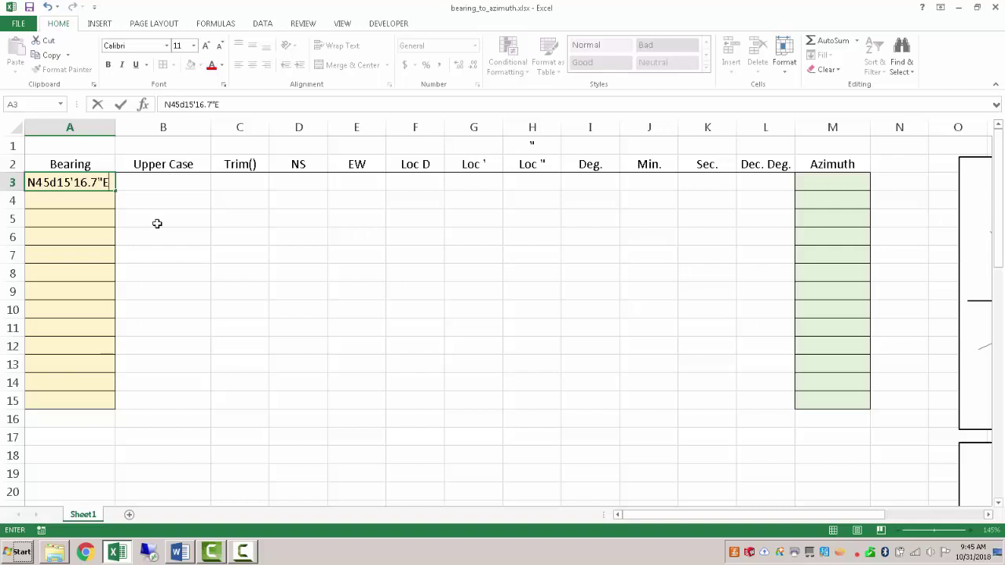
pyautogui.press('Return')
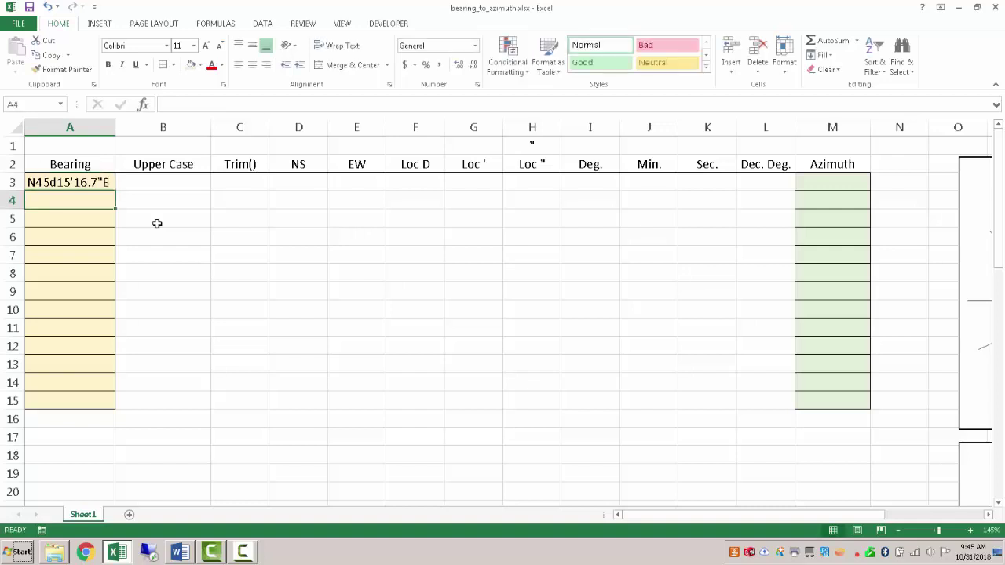
# Copy the bearing from A3 to A4 with leading spaces added, and slightly widen columns A and B
pyautogui.click(69, 182)
pyautogui.hotkey('ctrl', 'c')
pyautogui.click(68, 201)
pyautogui.hotkey('ctrl', 'v')
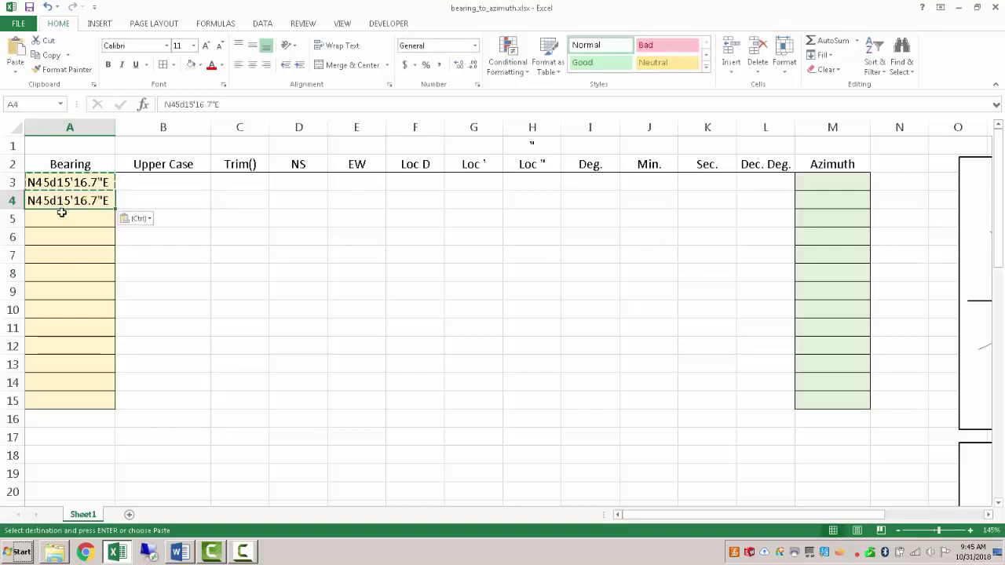
pyautogui.click(163, 105)
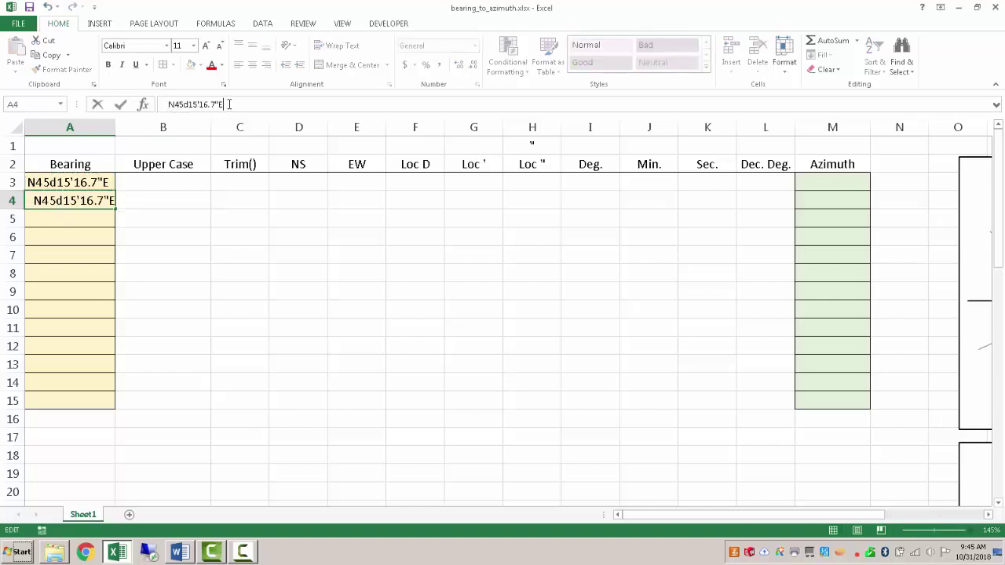
pyautogui.click(150, 250)
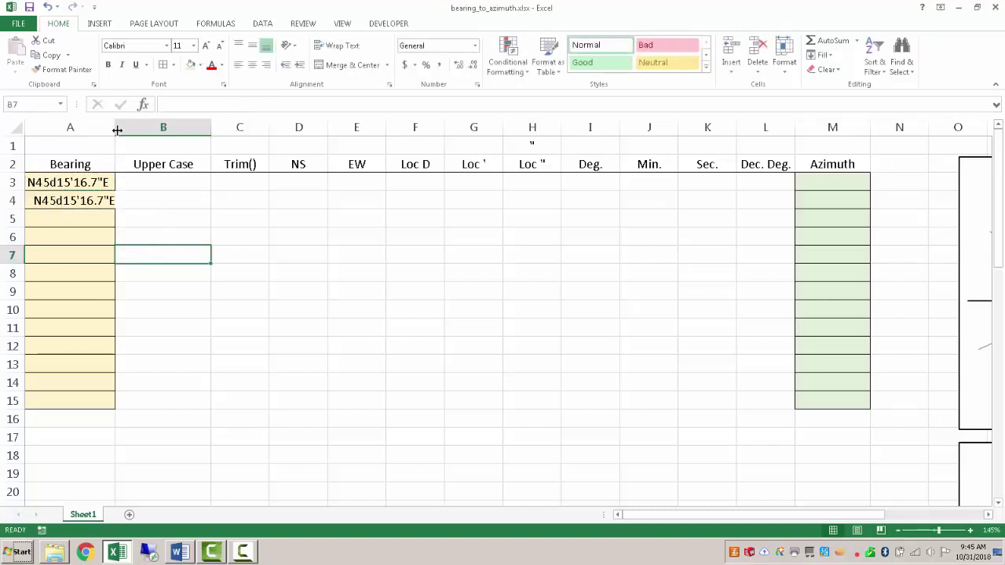
pyautogui.moveTo(116, 130); pyautogui.dragTo(124, 130)
pyautogui.moveTo(219, 130); pyautogui.dragTo(229, 130)
# Extract the first character of the bearing in the NS column by entering =LEFT(A3,1) in D3
pyautogui.click(313, 184)
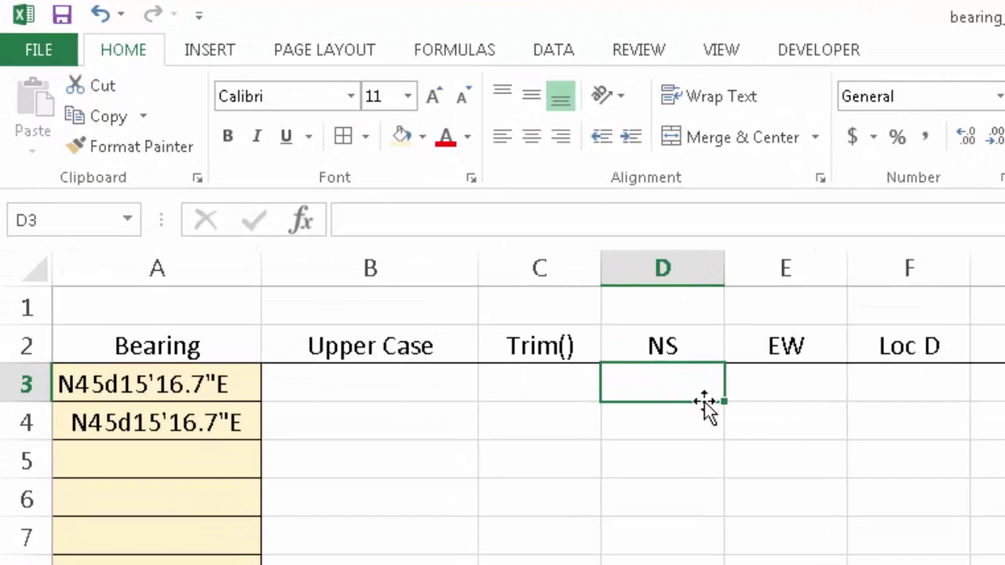
pyautogui.write('=')
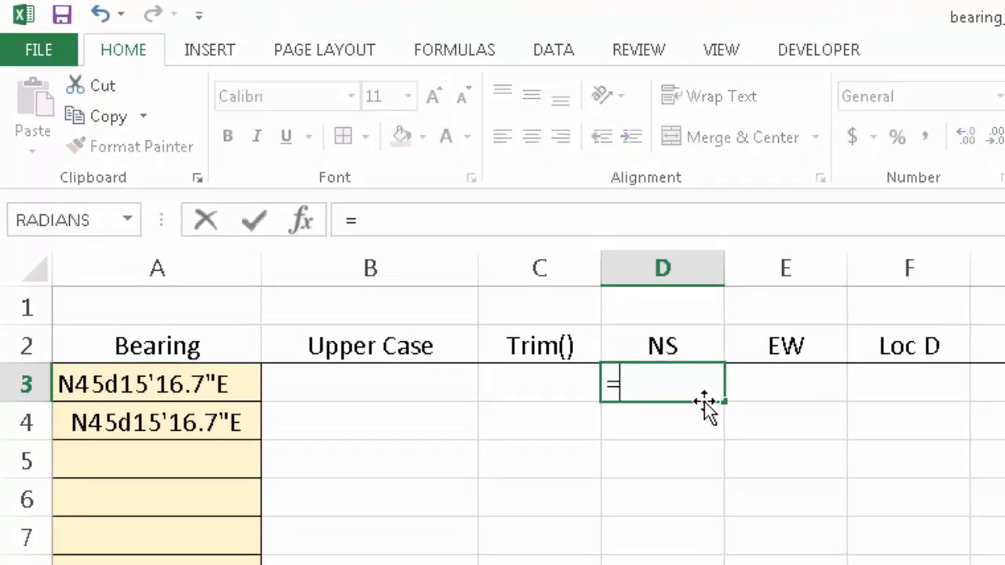
pyautogui.write('Left(')
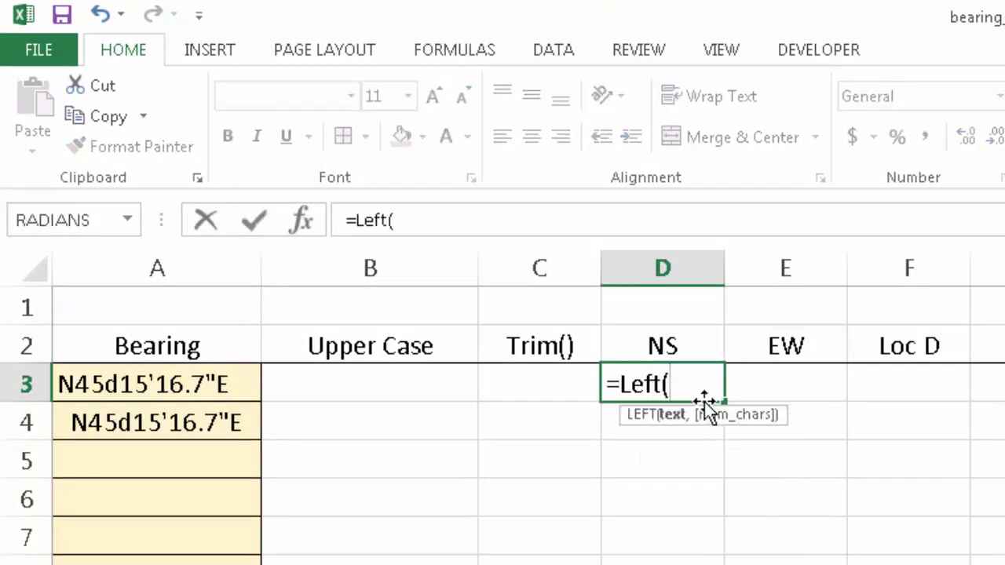
pyautogui.click(205, 384)
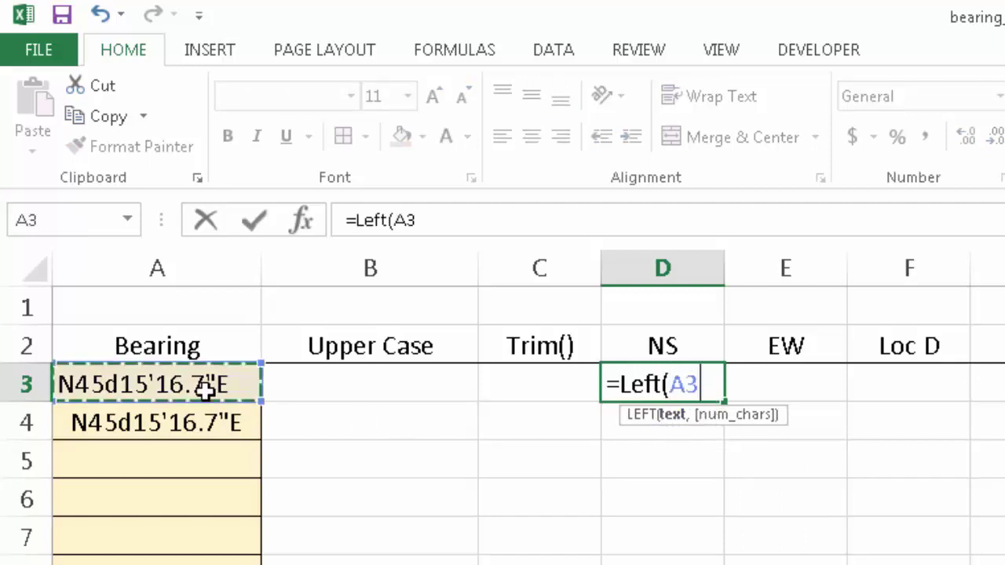
pyautogui.write(',1)')
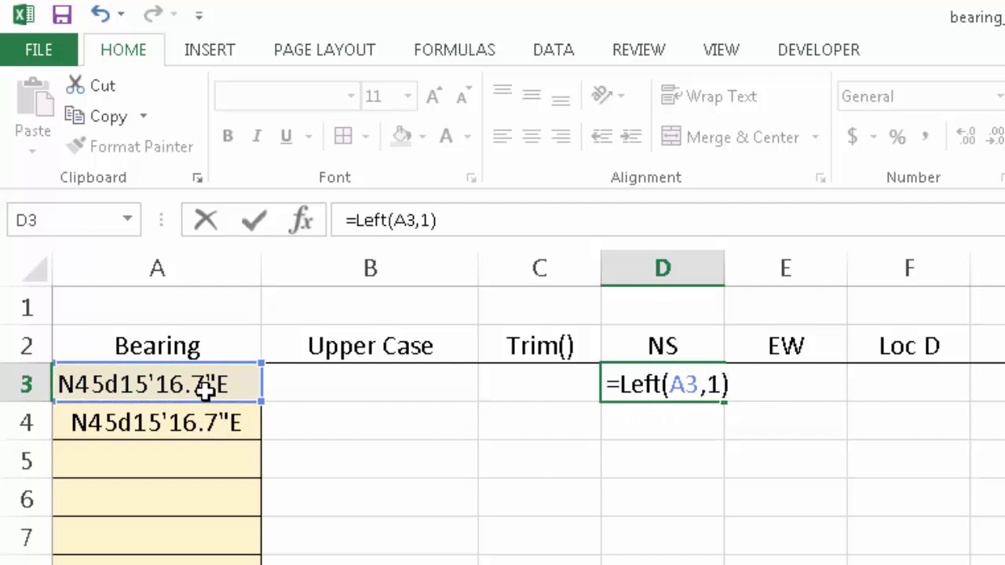
pyautogui.press('Return')
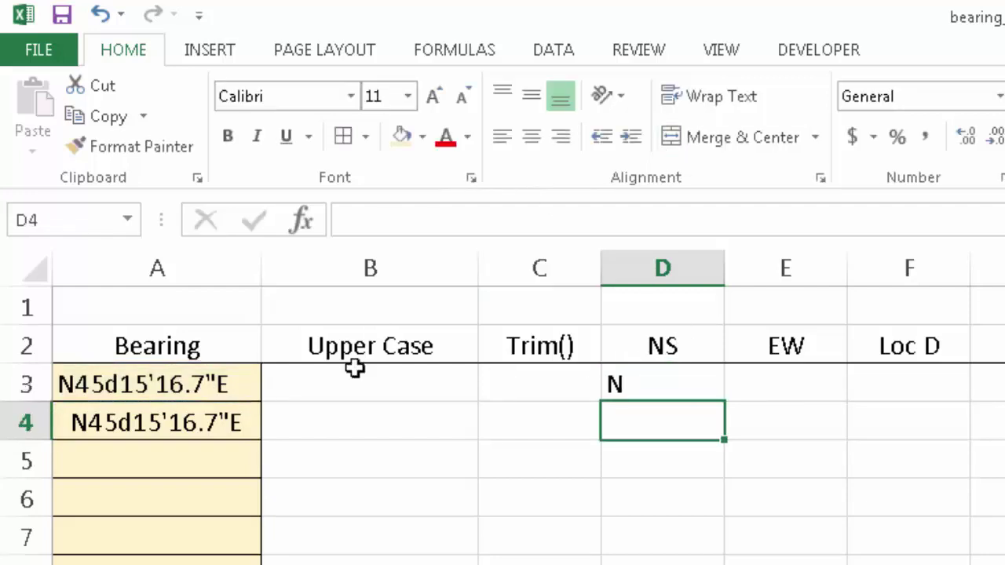
# Fill the LEFT formula from D3 down to D4 and check the copied formula
pyautogui.click(648, 383)
pyautogui.moveTo(723, 402); pyautogui.dragTo(725, 437)
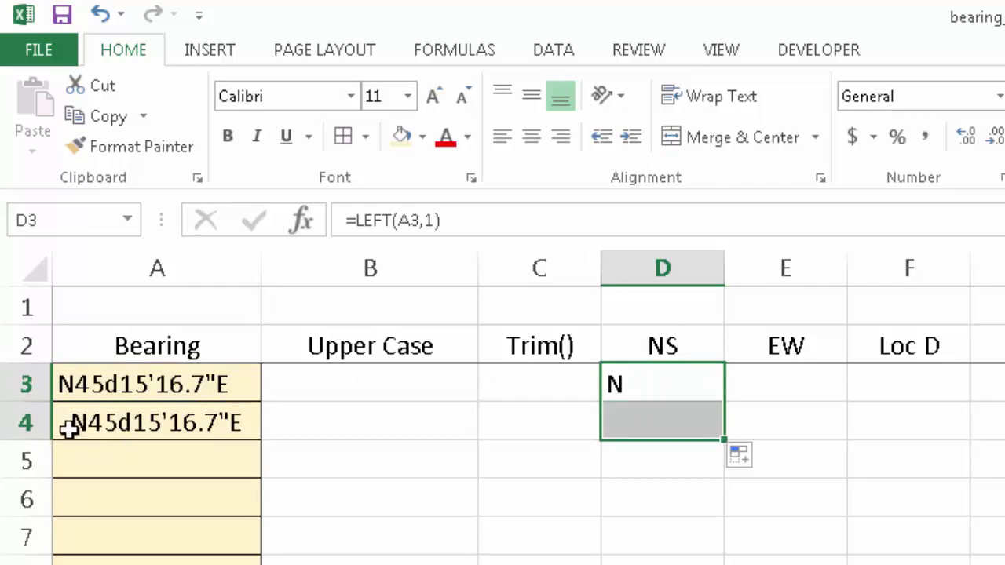
pyautogui.click(654, 422)
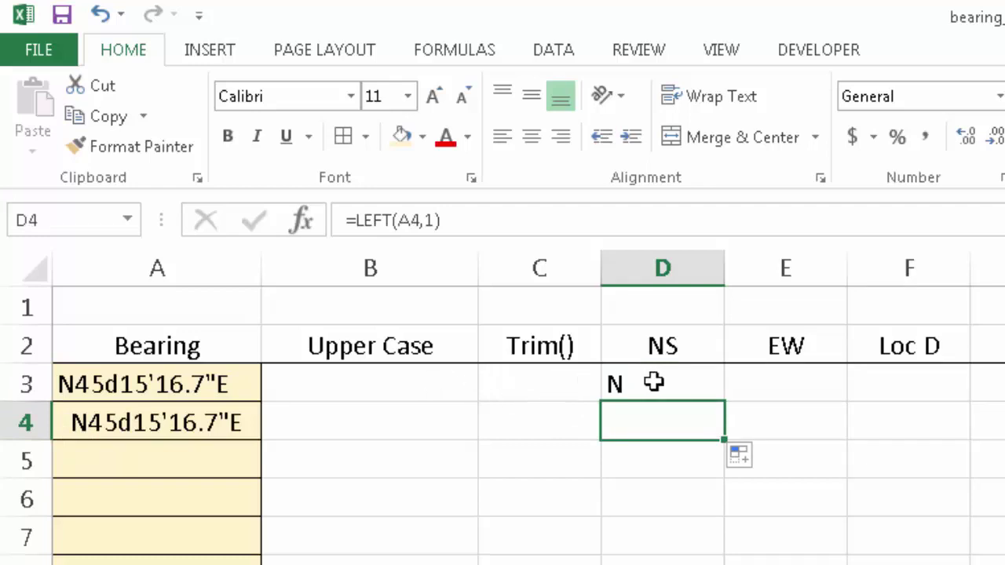
pyautogui.click(557, 382)
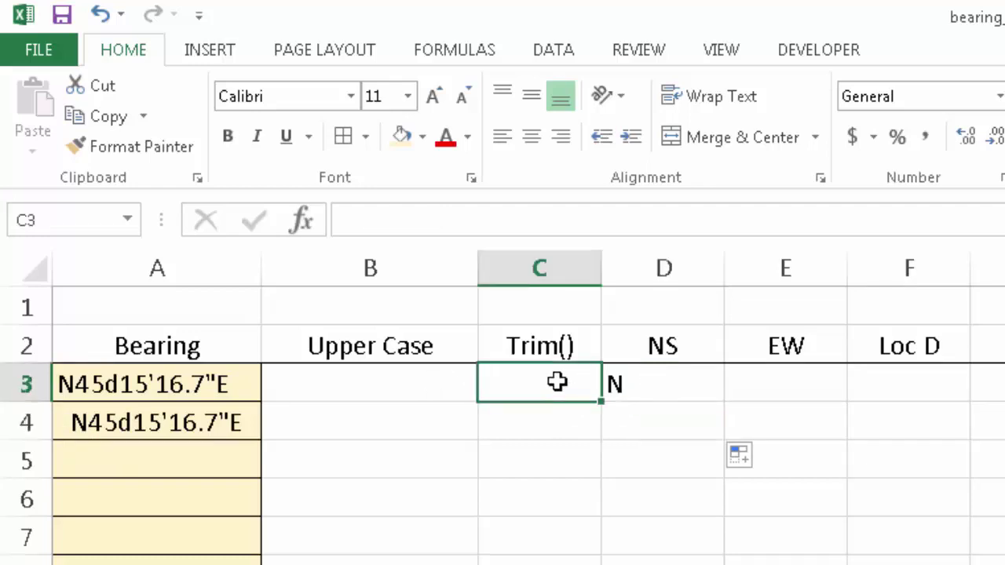
# Convert the first bearing to upper case by entering =UPPER(A3) in B3
pyautogui.click(389, 382)
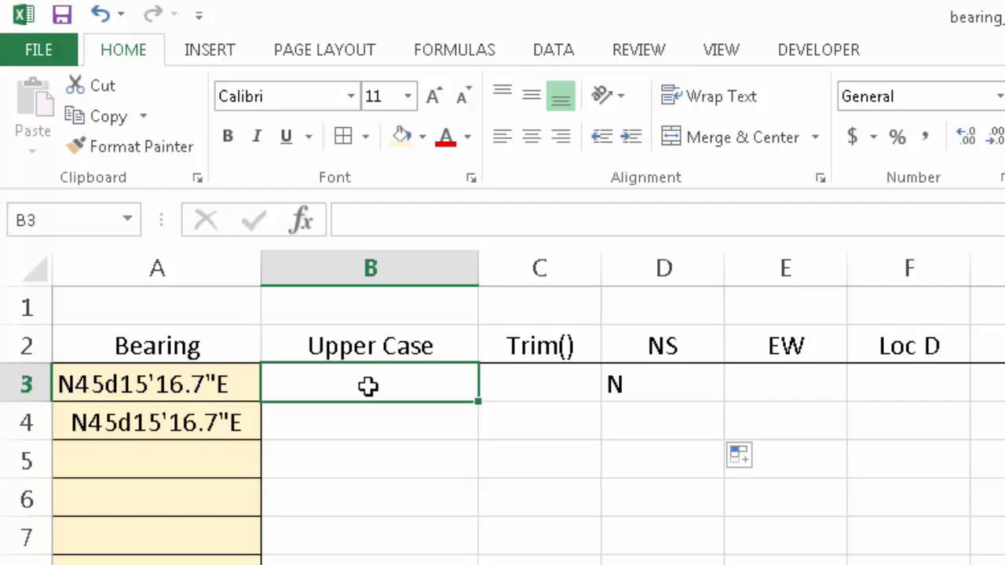
pyautogui.write('=')
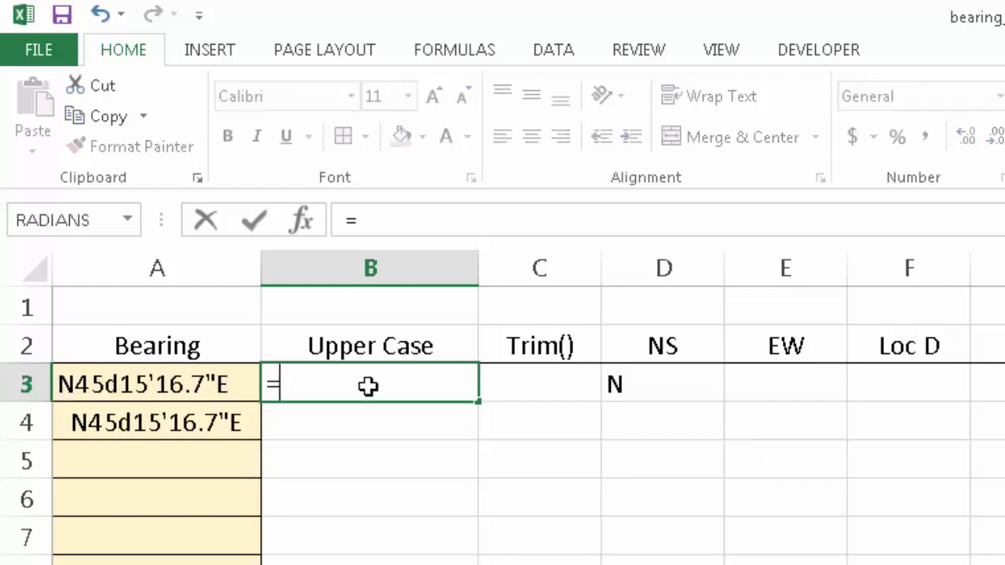
pyautogui.write('upp')
pyautogui.press('Tab')
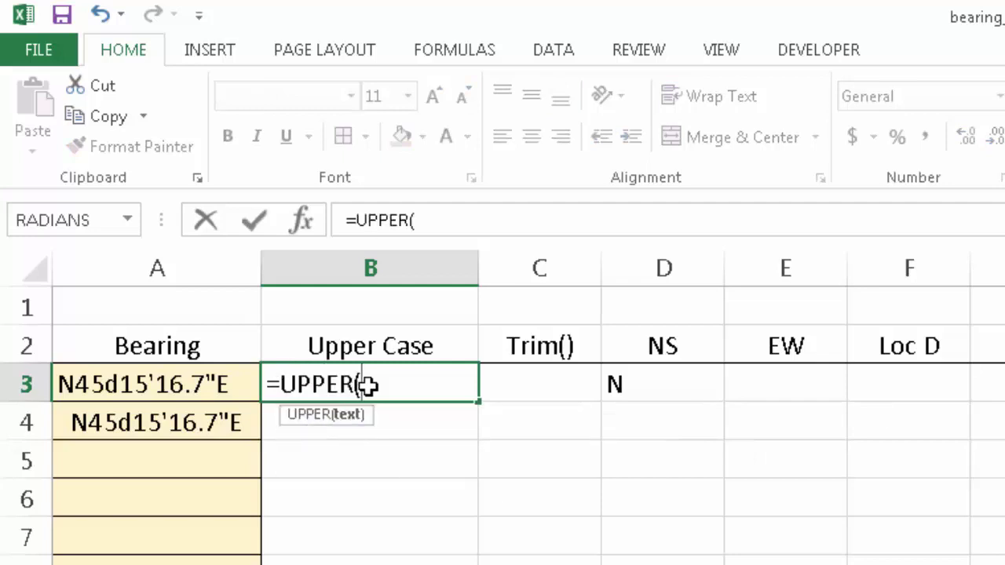
pyautogui.click(169, 385)
pyautogui.write(')')
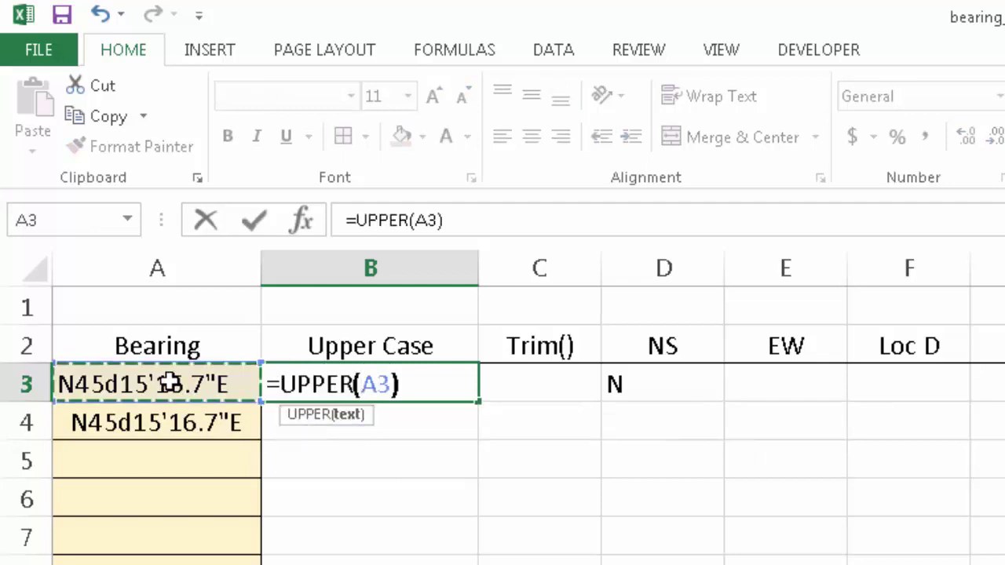
pyautogui.press('Return')
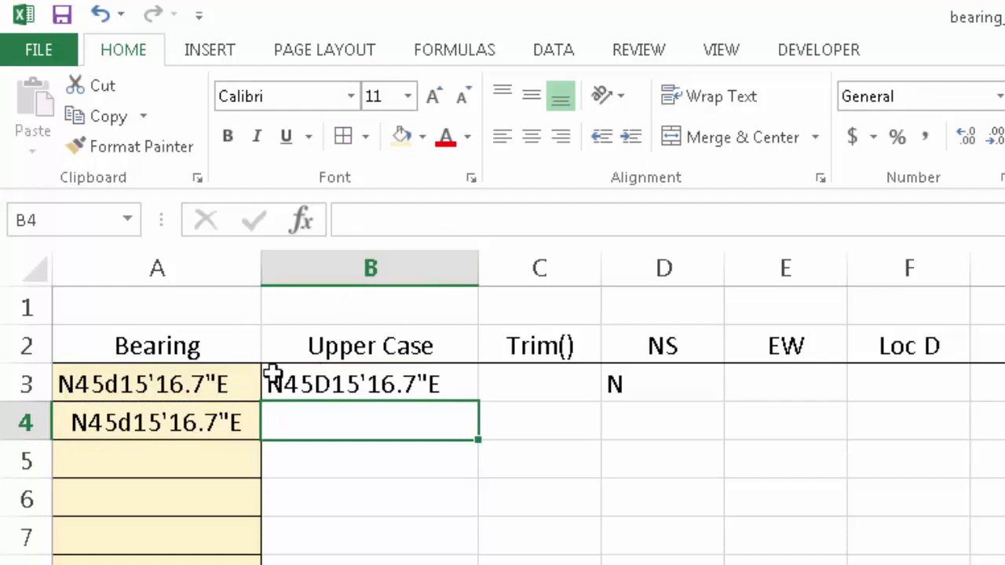
# Change the first letter of the bearing in A4 to lowercase n and fill the UPPER formula down to B4
pyautogui.click(139, 419)
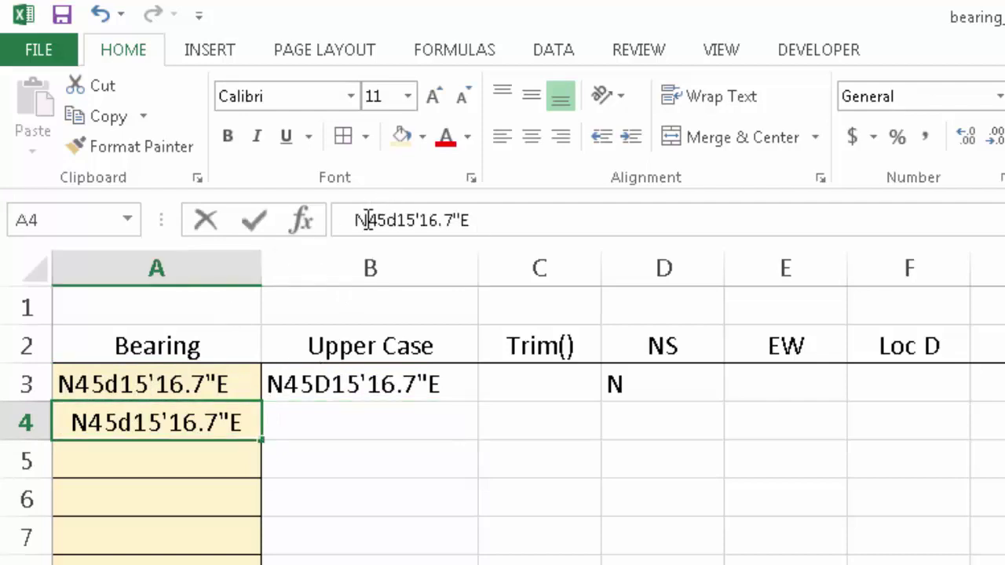
pyautogui.click(368, 220)
pyautogui.press('BackSpace')
pyautogui.write('n')
pyautogui.press('Return')
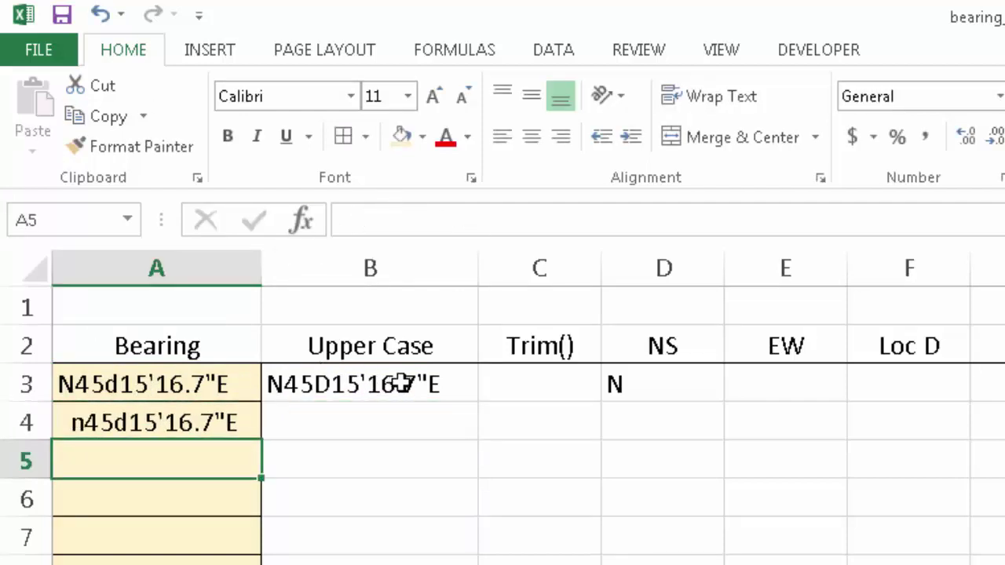
pyautogui.click(459, 389)
pyautogui.moveTo(476, 399); pyautogui.dragTo(480, 434)
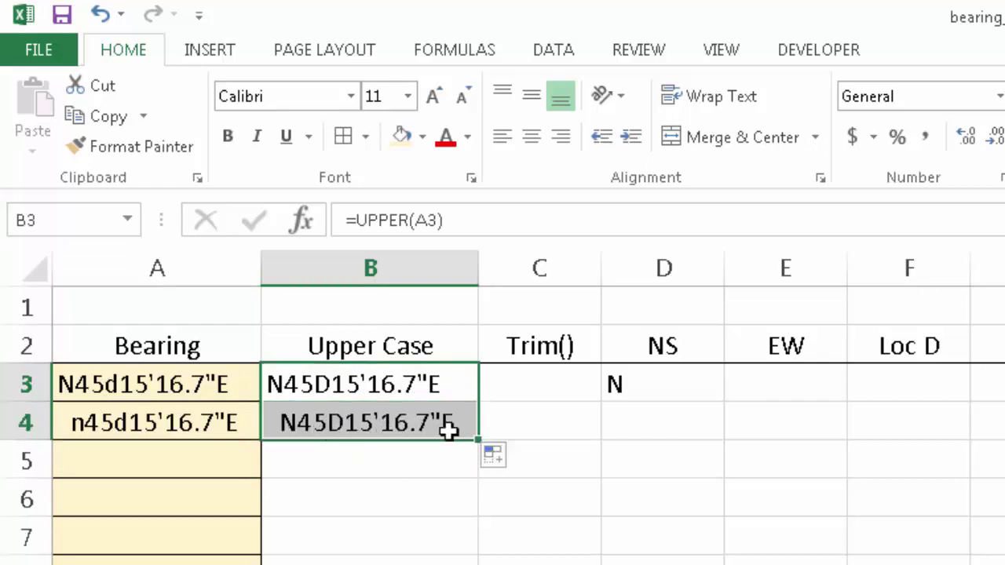
# Strip surrounding spaces from the upper-case bearing by entering =TRIM(B3) in C3
pyautogui.click(539, 387)
pyautogui.write('=trim(')
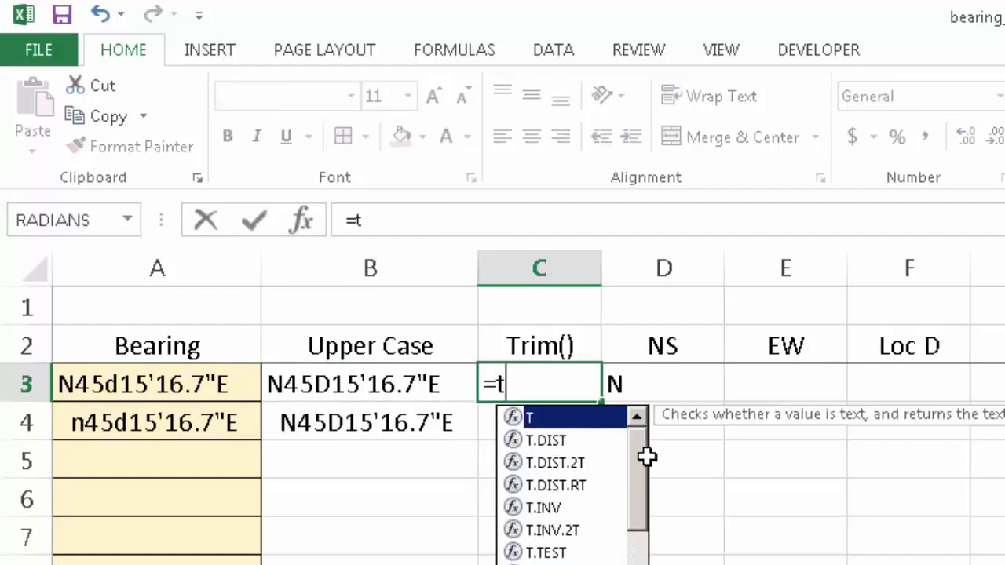
pyautogui.click(380, 384)
pyautogui.write(')')
pyautogui.press('Return')
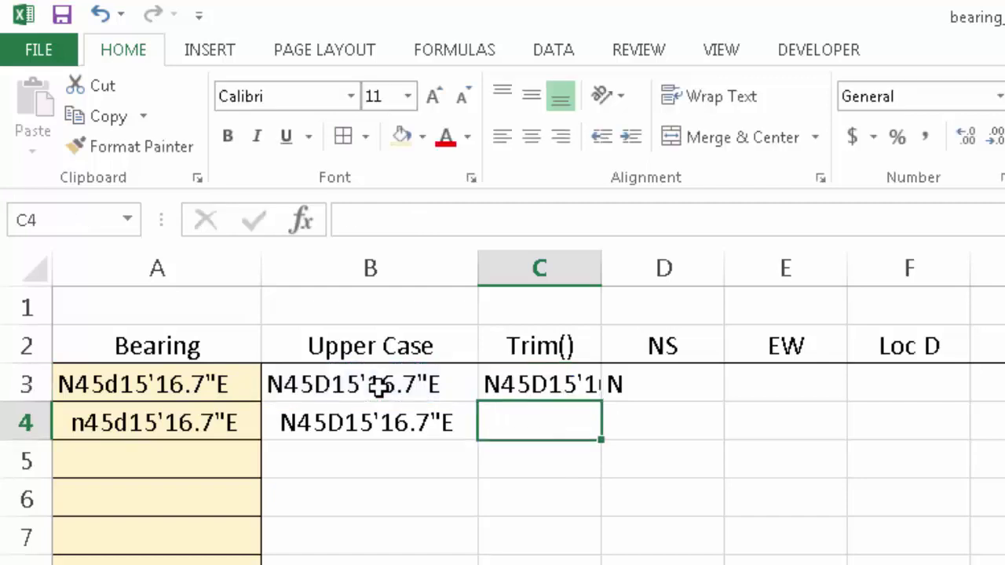
# Widen column C to fit the full bearing and fill the TRIM formula from C3 down to C4
pyautogui.moveTo(602, 264); pyautogui.dragTo(680, 269)
pyautogui.click(649, 384)
pyautogui.moveTo(680, 402); pyautogui.dragTo(685, 437)
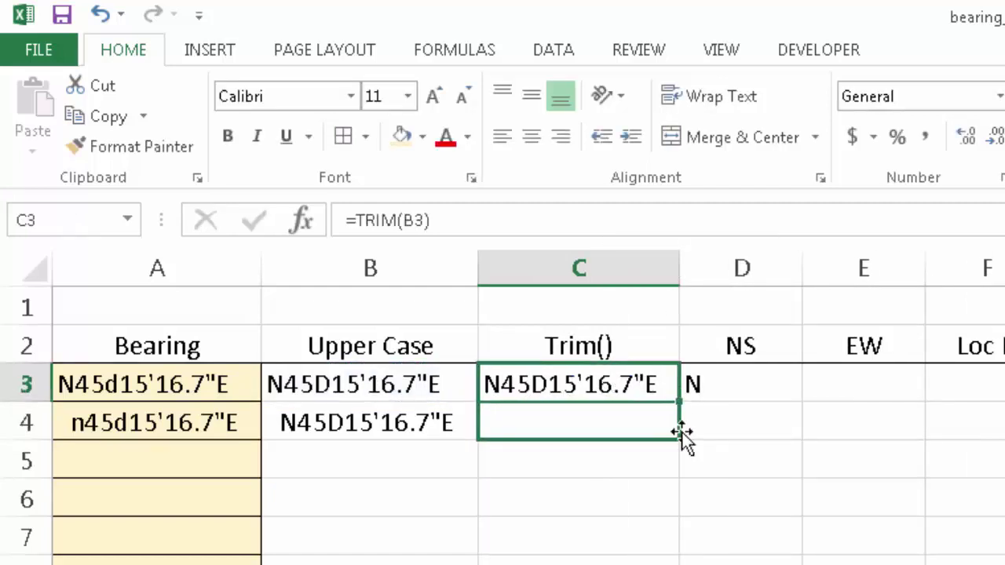
pyautogui.click(573, 476)
pyautogui.click(550, 424)
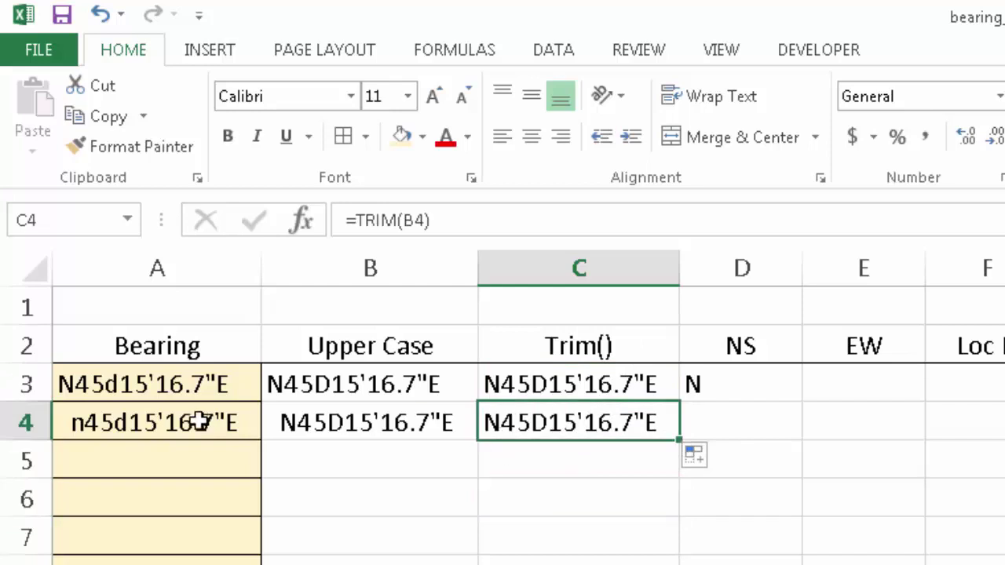
# Compare the original bearings in A3:A4 with the trimmed upper-case bearings in C3:C4
pyautogui.click(102, 421)
pyautogui.moveTo(526, 385); pyautogui.dragTo(527, 416)
pyautogui.click(83, 421)
pyautogui.moveTo(81, 387); pyautogui.dragTo(81, 417)
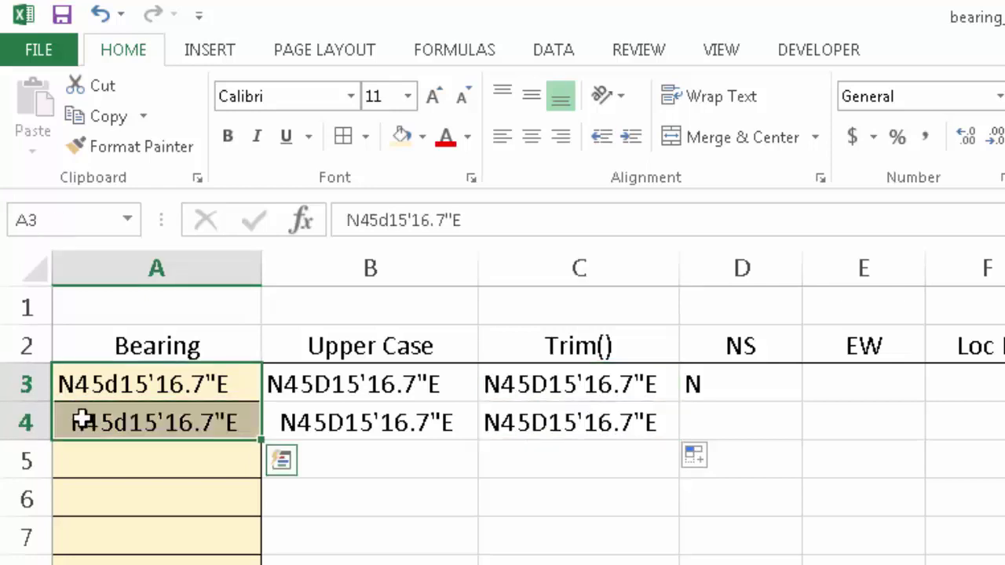
pyautogui.click(82, 426)
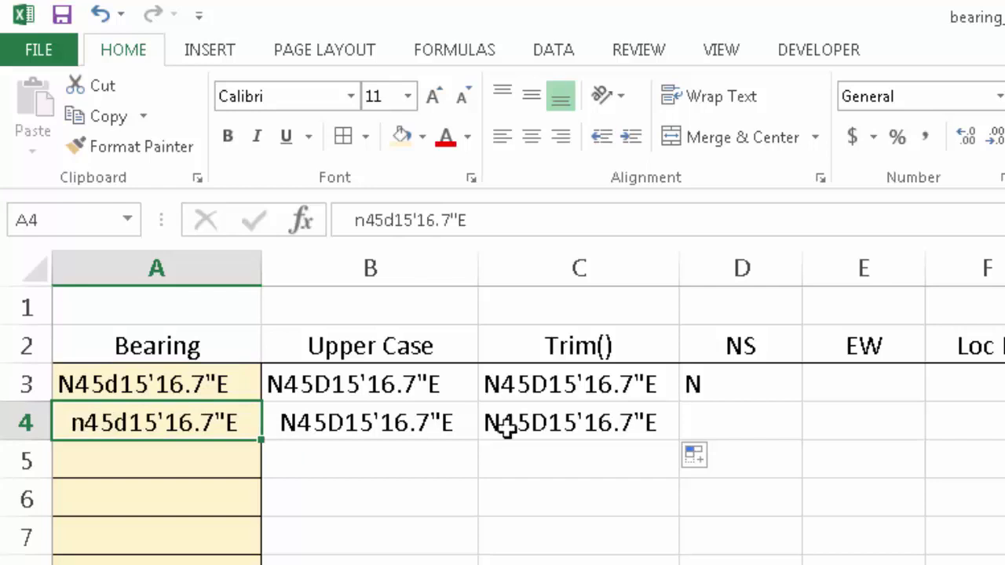
pyautogui.moveTo(559, 390); pyautogui.dragTo(560, 418)
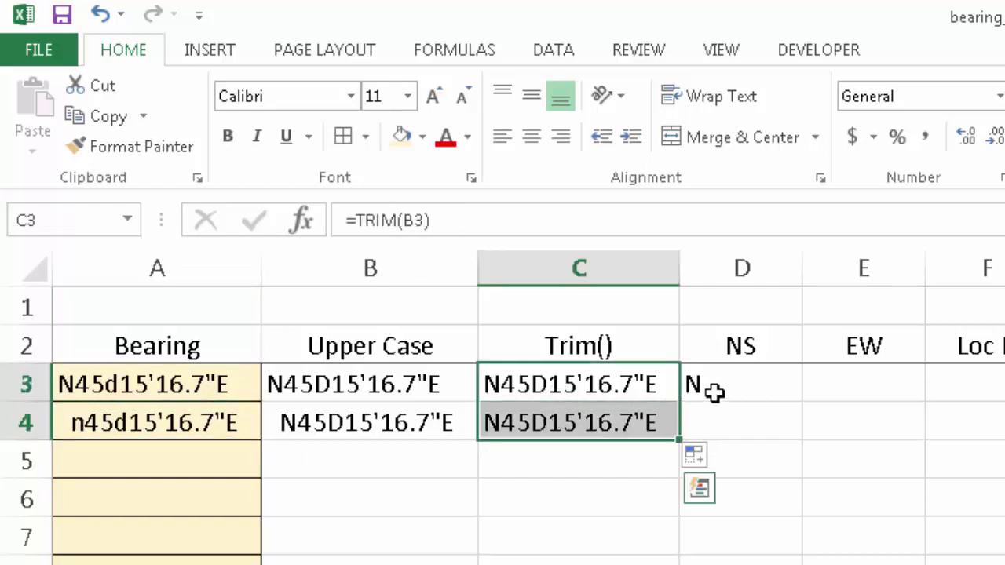
# Colour the text of the trimmed bearings in the Trim() column red, from C3 down
pyautogui.click(577, 476)
pyautogui.click(564, 383)
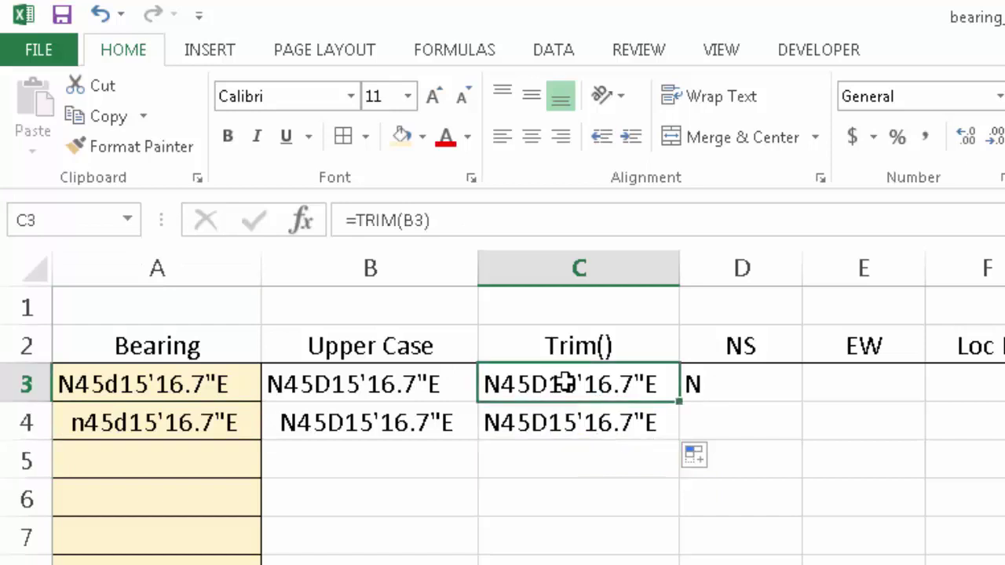
pyautogui.moveTo(566, 383); pyautogui.dragTo(573, 564)
pyautogui.click(446, 138)
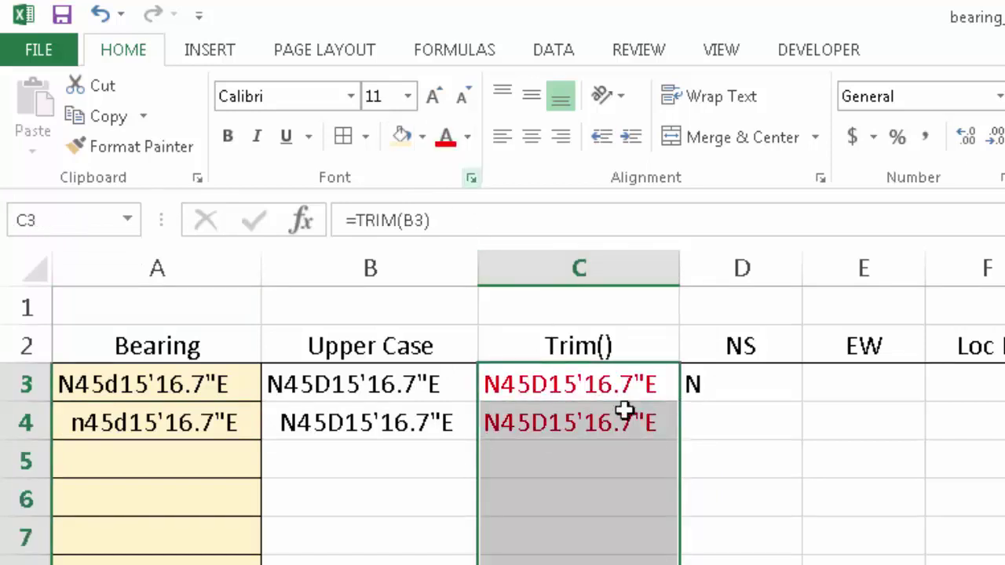
pyautogui.click(741, 536)
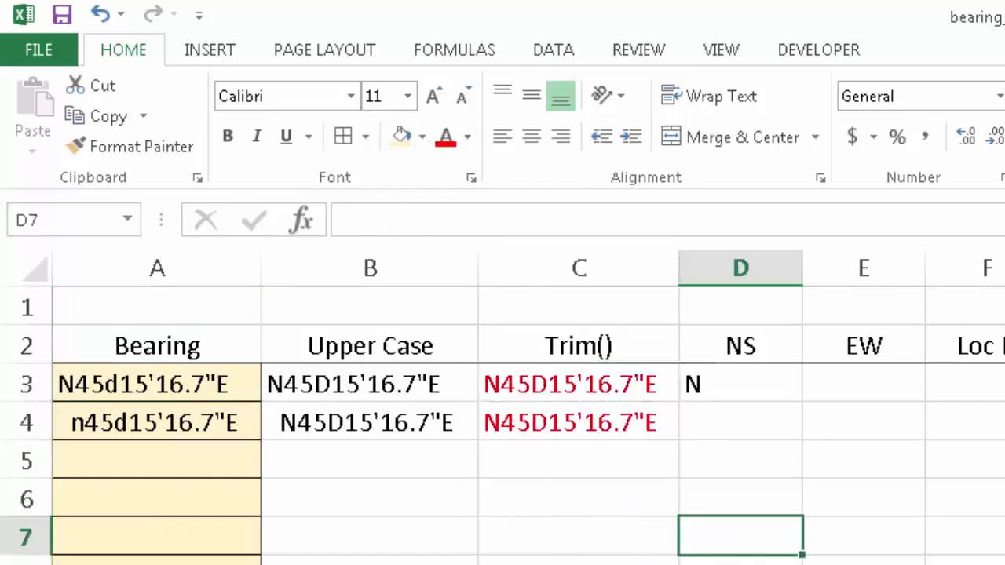
# Extract the first letter of the trimmed bearing with =LEFT(C3,1) in D3 and fill it down to D4
pyautogui.click(709, 382)
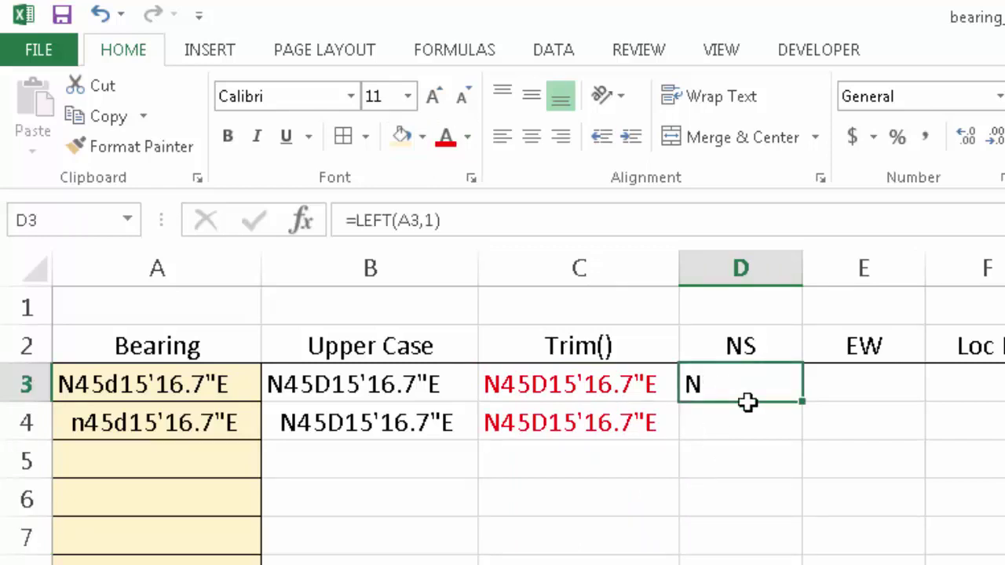
pyautogui.write('=lef')
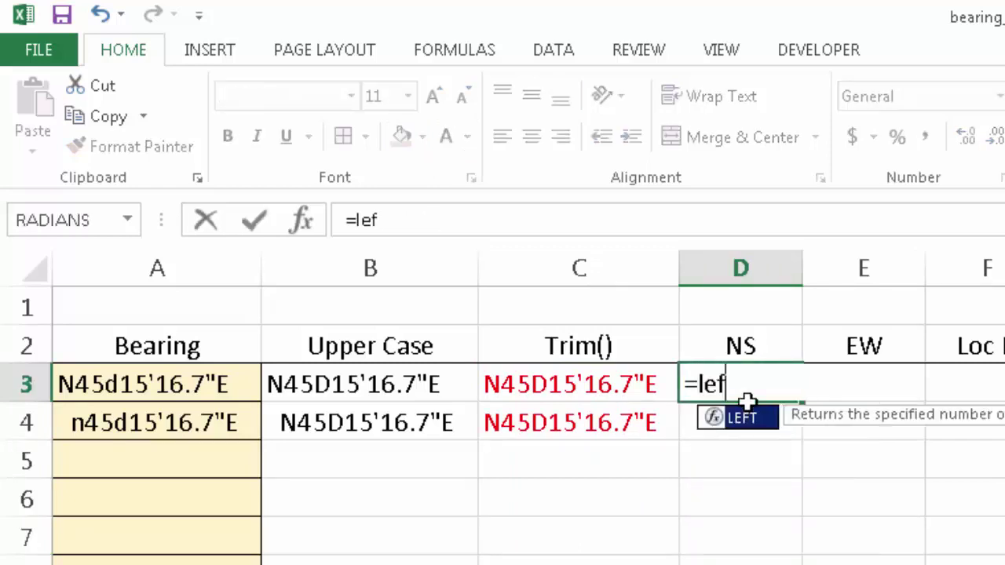
pyautogui.press('Tab')
pyautogui.click(511, 383)
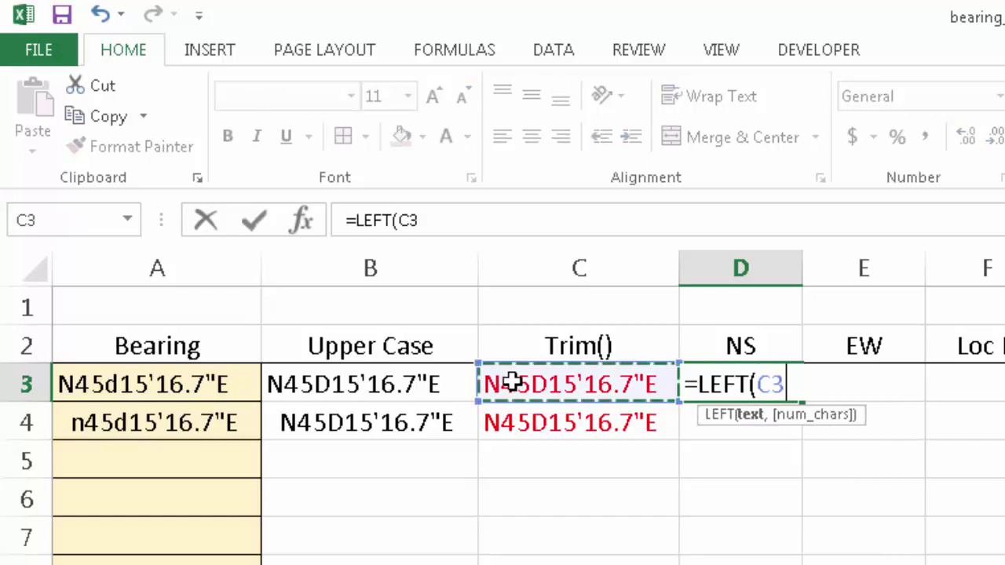
pyautogui.write(',')
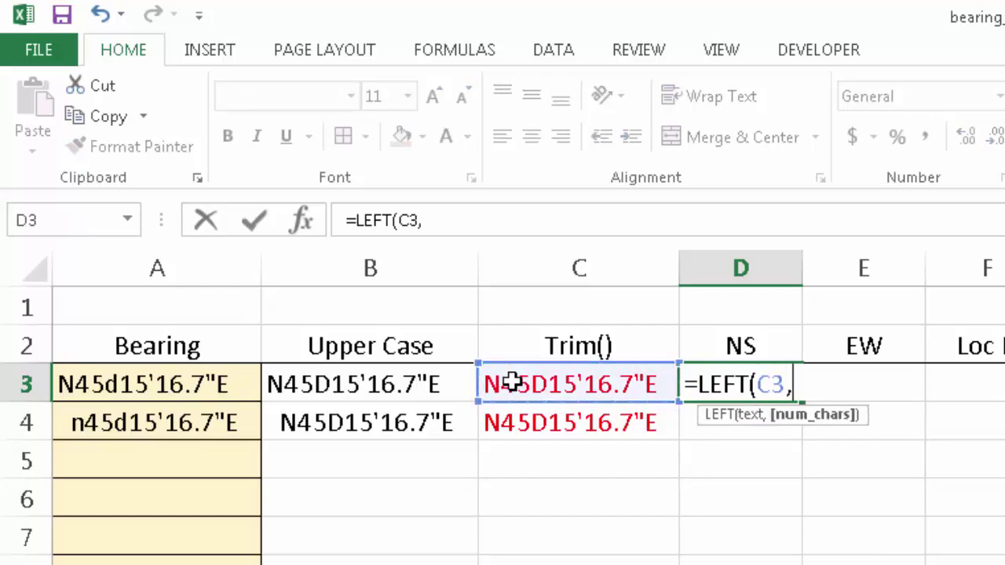
pyautogui.write('1)')
pyautogui.press('Return')
pyautogui.click(736, 382)
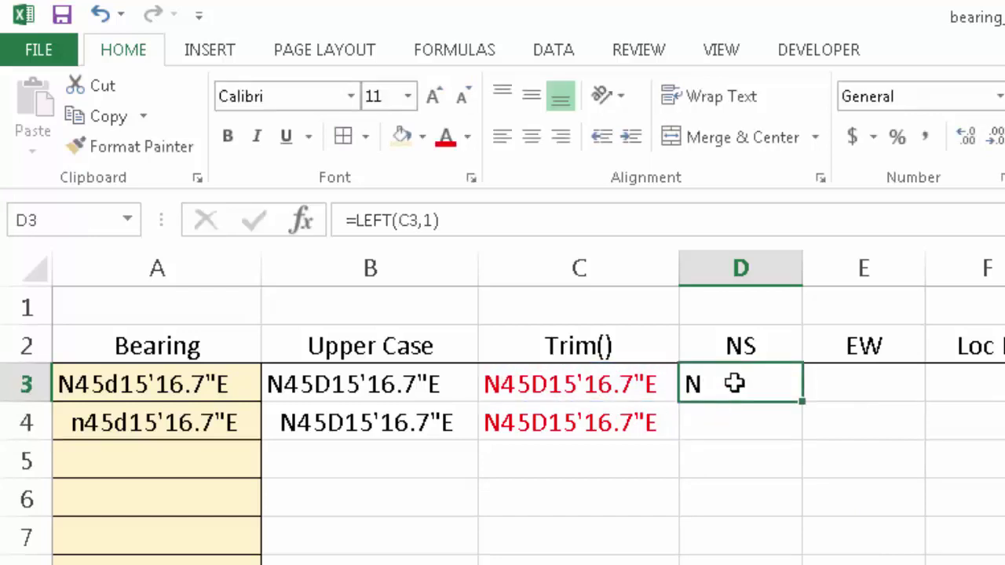
pyautogui.moveTo(804, 397); pyautogui.dragTo(803, 438)
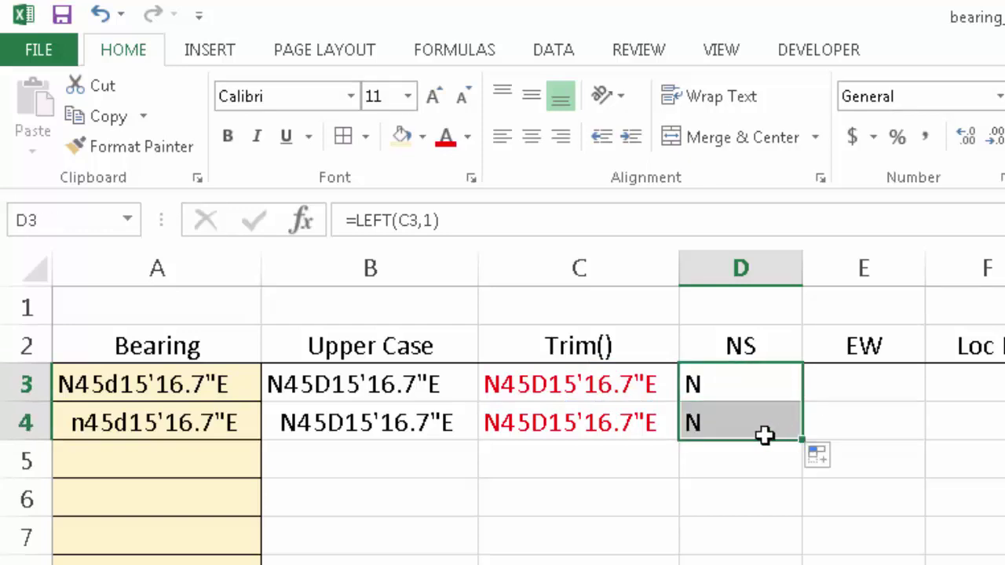
# Extract the last letter of the trimmed bearing with =RIGHT(C3,1) in E3 and fill it down to E4
pyautogui.click(817, 385)
pyautogui.write('=rig')
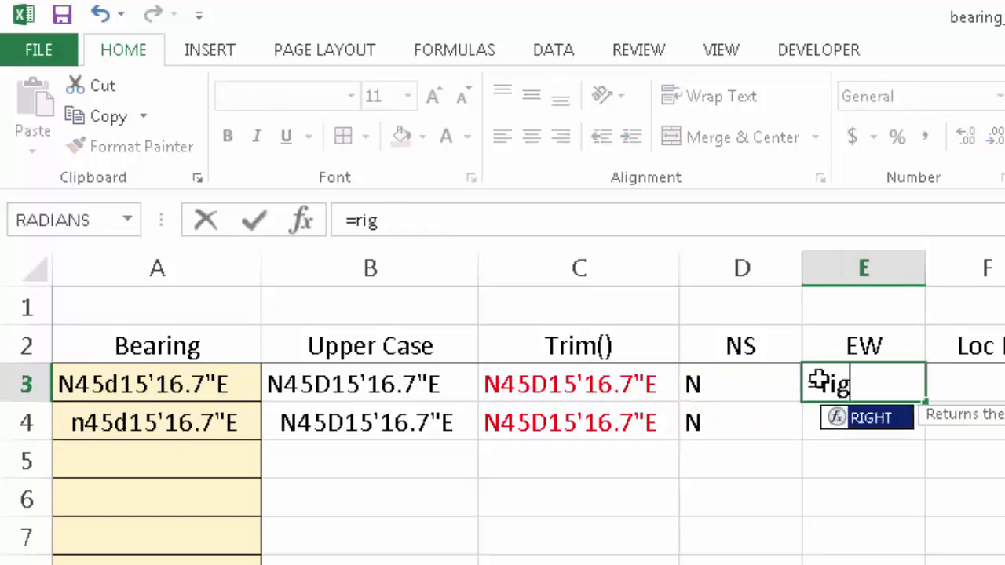
pyautogui.press('Tab')
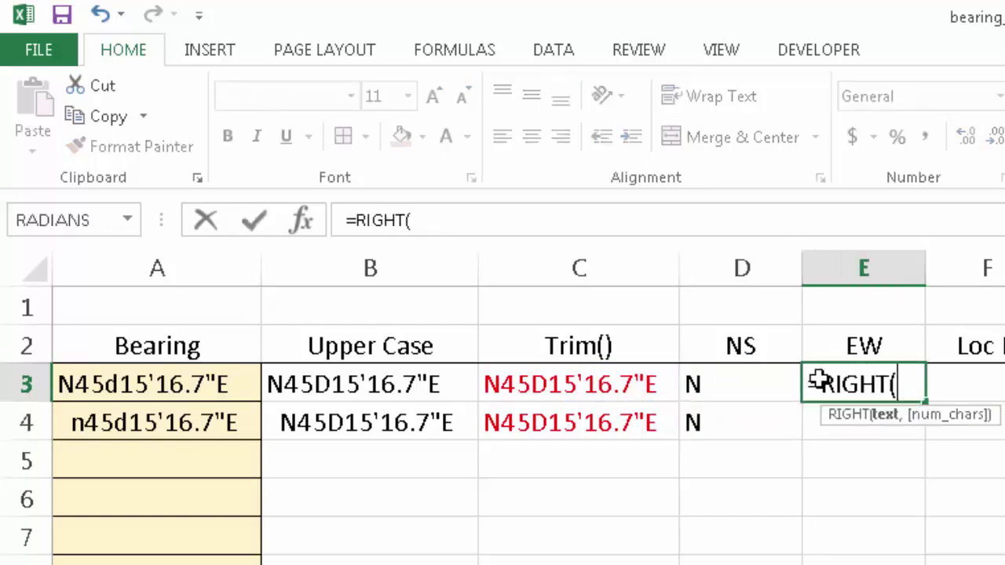
pyautogui.click(613, 383)
pyautogui.write(',1)')
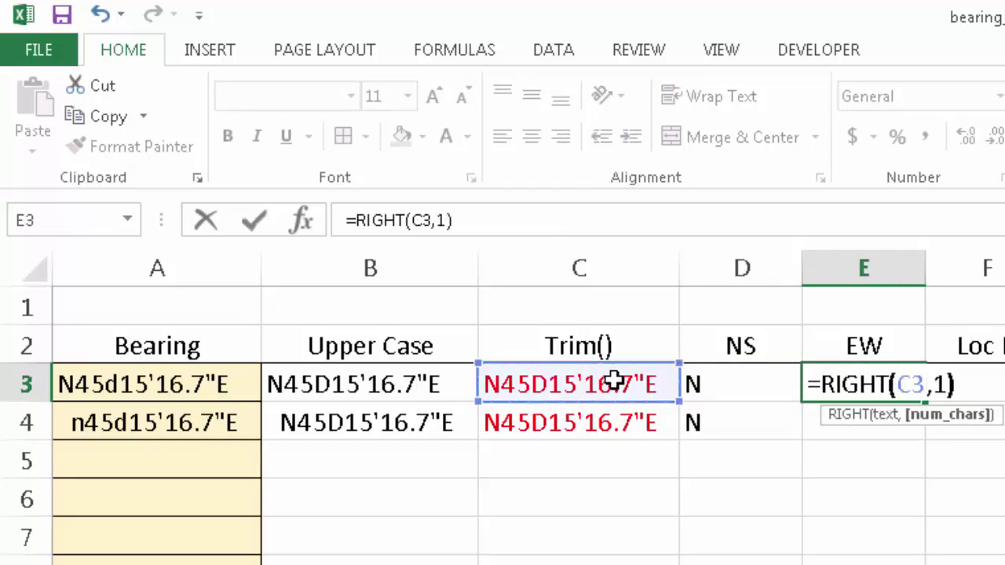
pyautogui.press('Return')
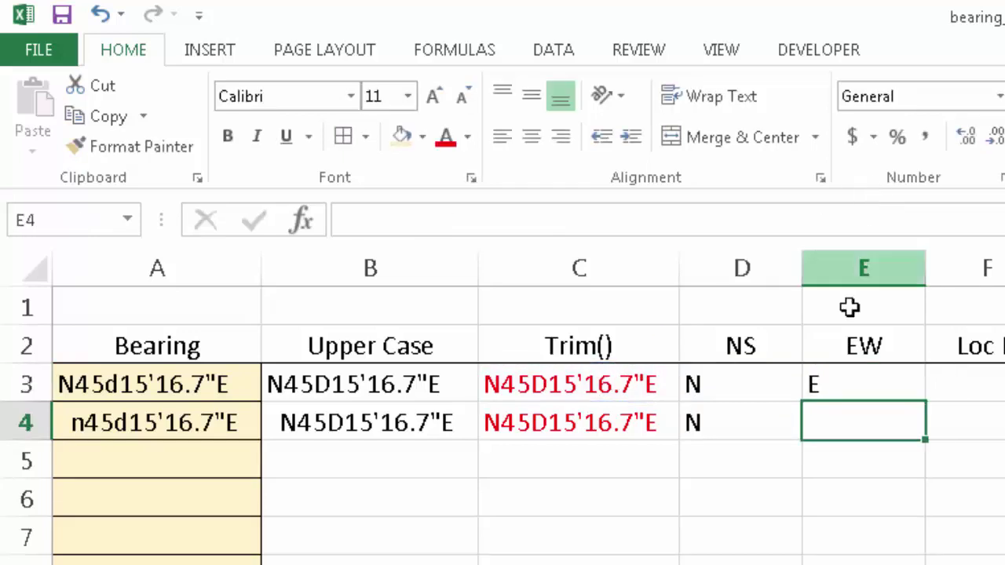
pyautogui.click(894, 389)
pyautogui.moveTo(924, 402); pyautogui.dragTo(926, 440)
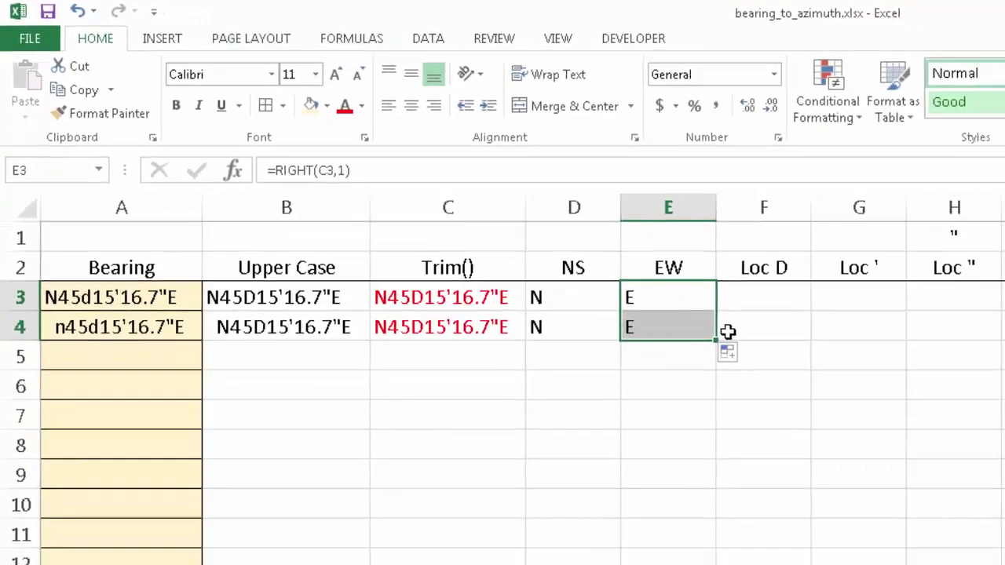
pyautogui.click(807, 545)
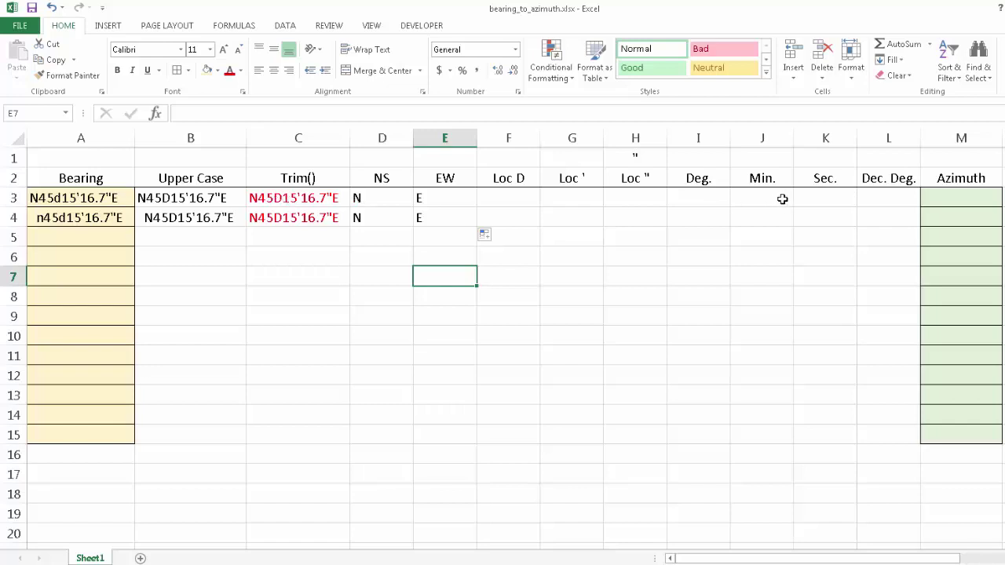
# Enter the sample values 45 degrees, 15 minutes and 16.7 seconds in I3, J3 and K3
pyautogui.click(707, 199)
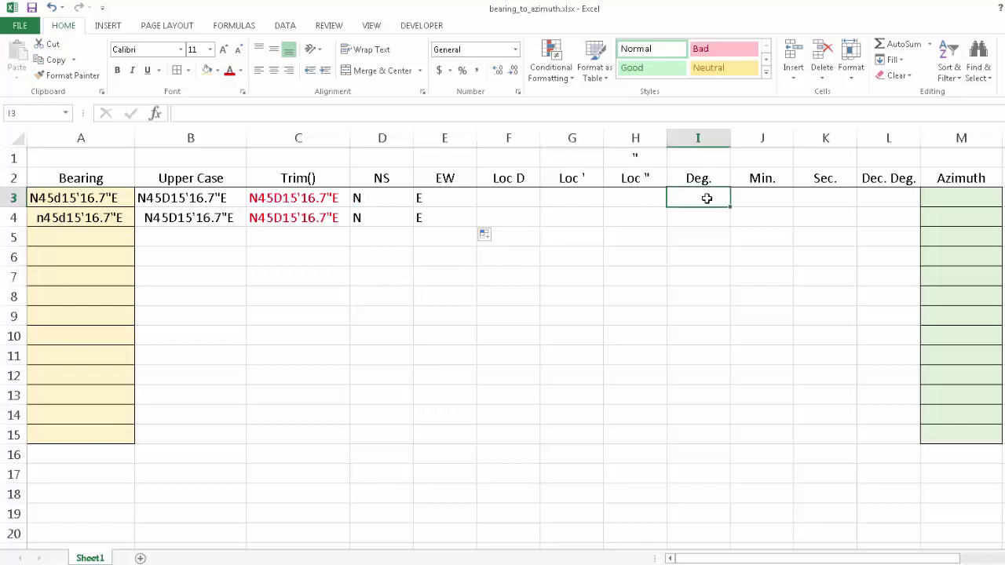
pyautogui.write('45')
pyautogui.press('Tab')
pyautogui.write('15')
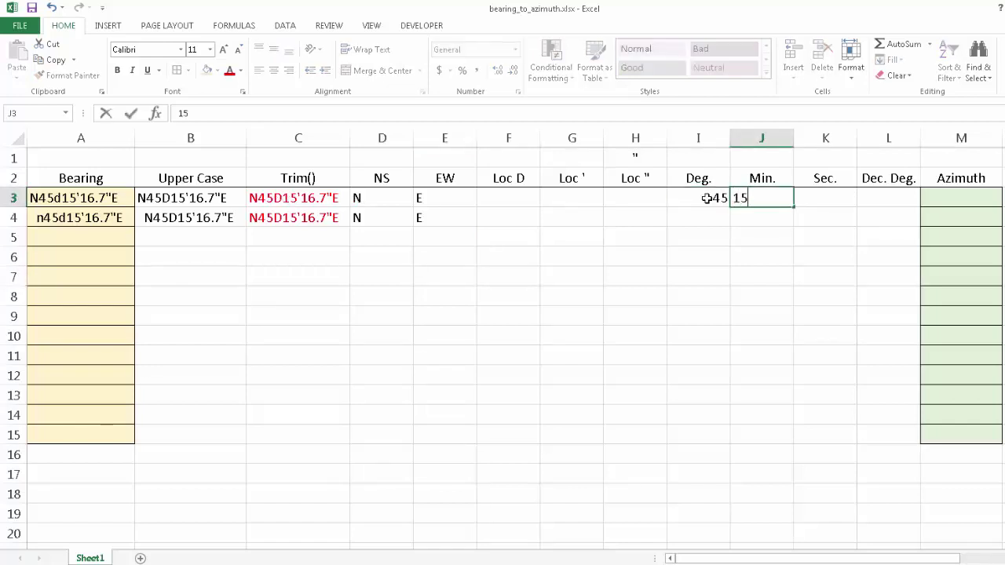
pyautogui.press('Tab')
pyautogui.write('16.7')
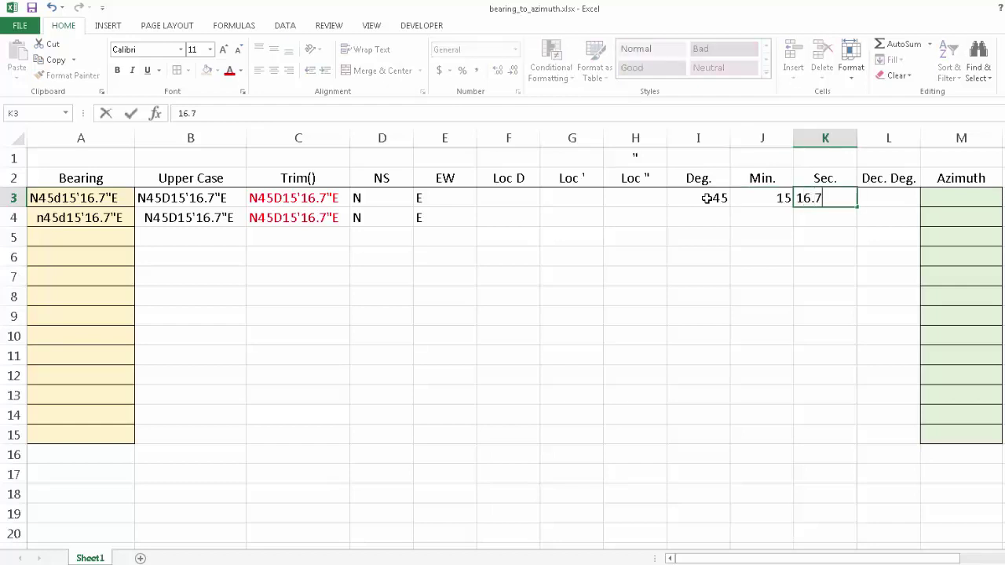
pyautogui.press('Return')
# Copy the degree, minute and second values from I3:K3 to I4:K4
pyautogui.moveTo(706, 198); pyautogui.dragTo(809, 199)
pyautogui.hotkey('ctrl', 'c')
pyautogui.click(712, 223)
pyautogui.hotkey('ctrl', 'v')
pyautogui.click(714, 265)
pyautogui.press('Escape')
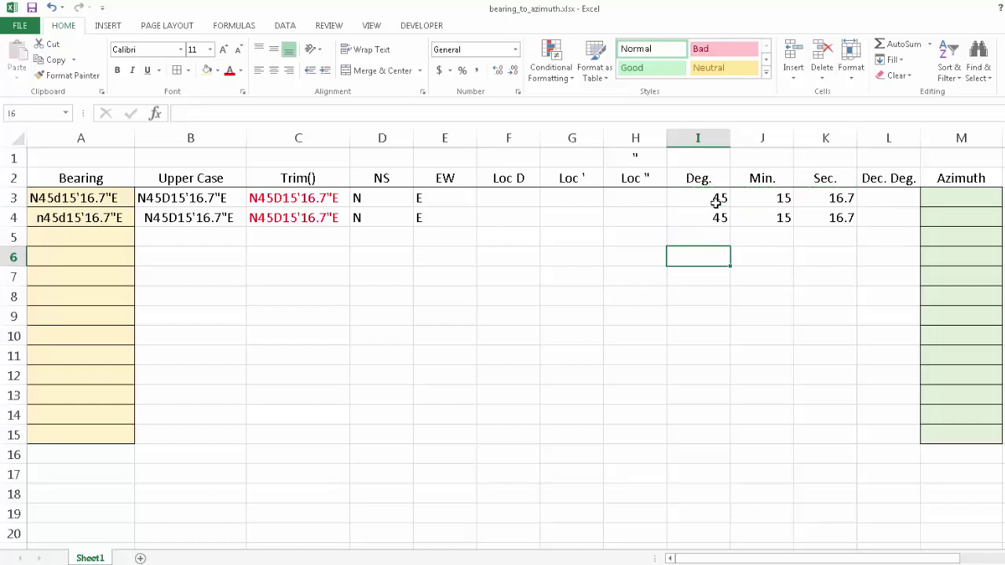
# Colour the sample values in I4:K4 red and clear the values from I3:K3
pyautogui.click(718, 218)
pyautogui.hotkey('shift', 'Right')
pyautogui.hotkey('shift', 'Right')
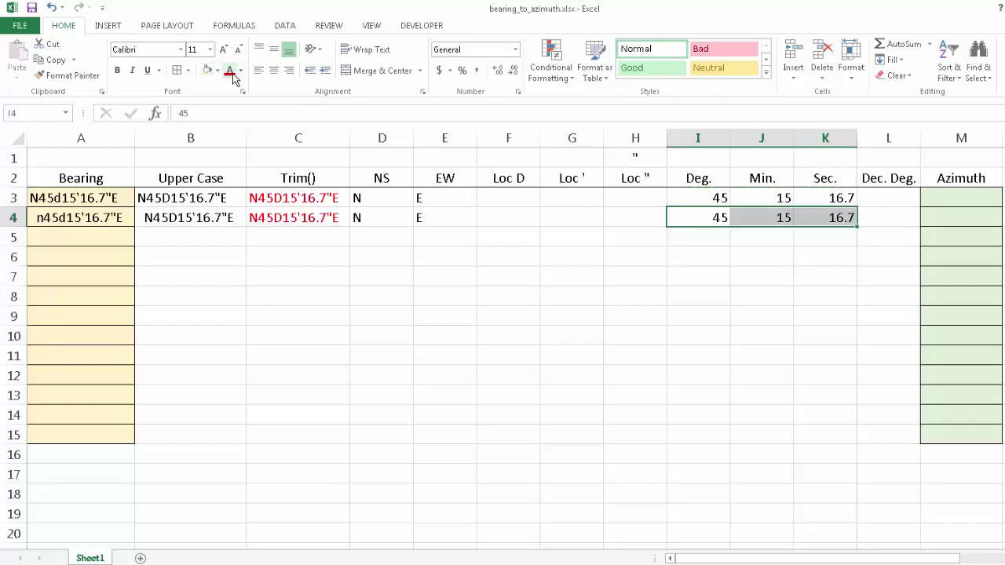
pyautogui.click(230, 72)
pyautogui.moveTo(720, 198); pyautogui.dragTo(804, 198)
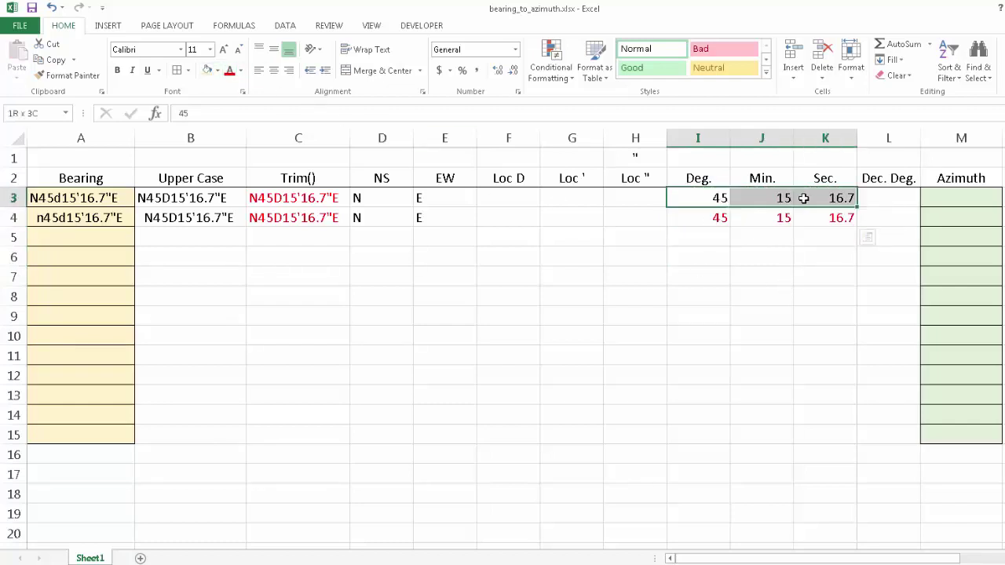
pyautogui.press('Delete')
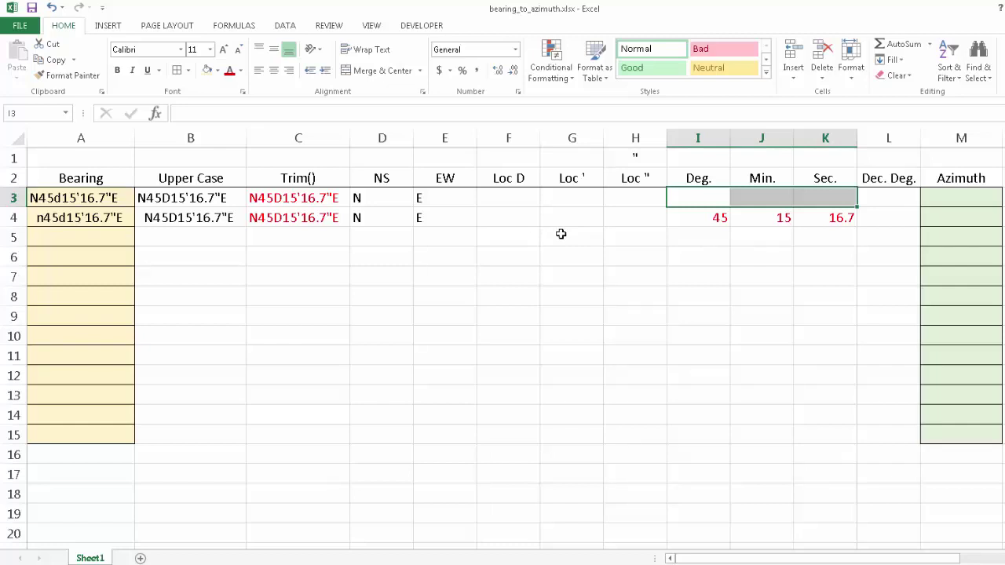
# Copy the trimmed bearing in C4 and paste it into E10 as a value only
pyautogui.click(295, 221)
pyautogui.hotkey('ctrl', 'c')
pyautogui.click(422, 337)
pyautogui.hotkey('ctrl', 'v')
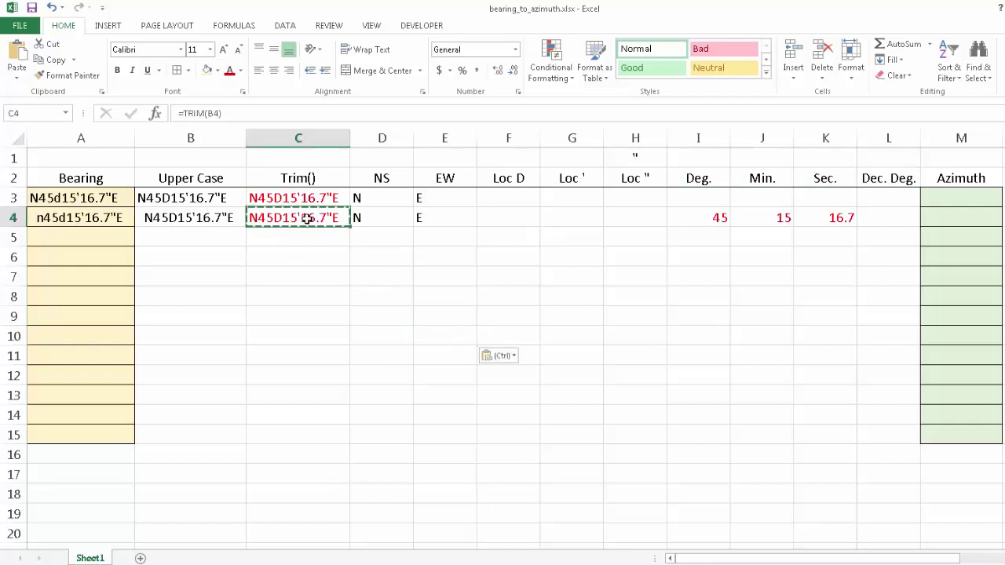
pyautogui.rightClick(444, 336)
pyautogui.click(493, 120)
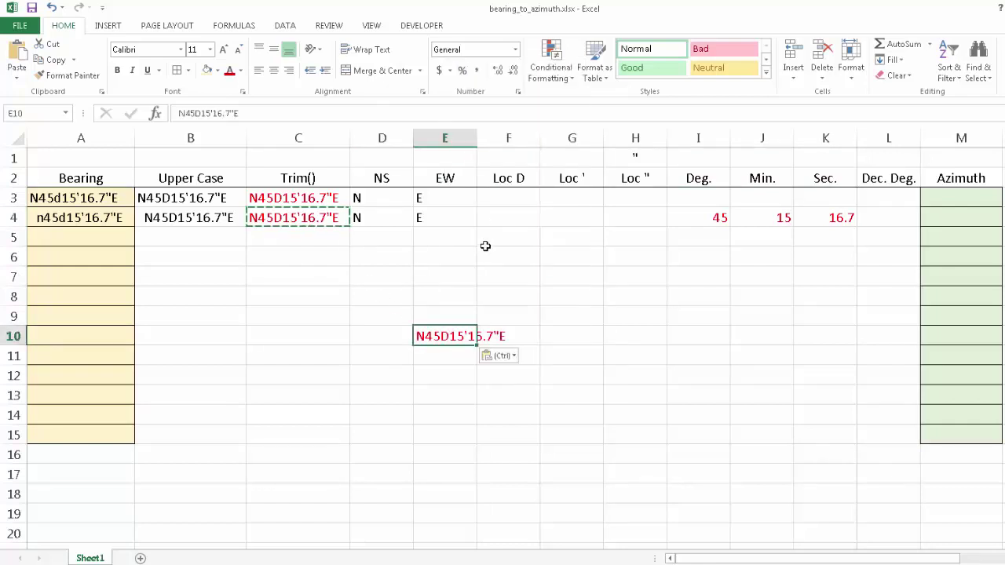
pyautogui.press('Escape')
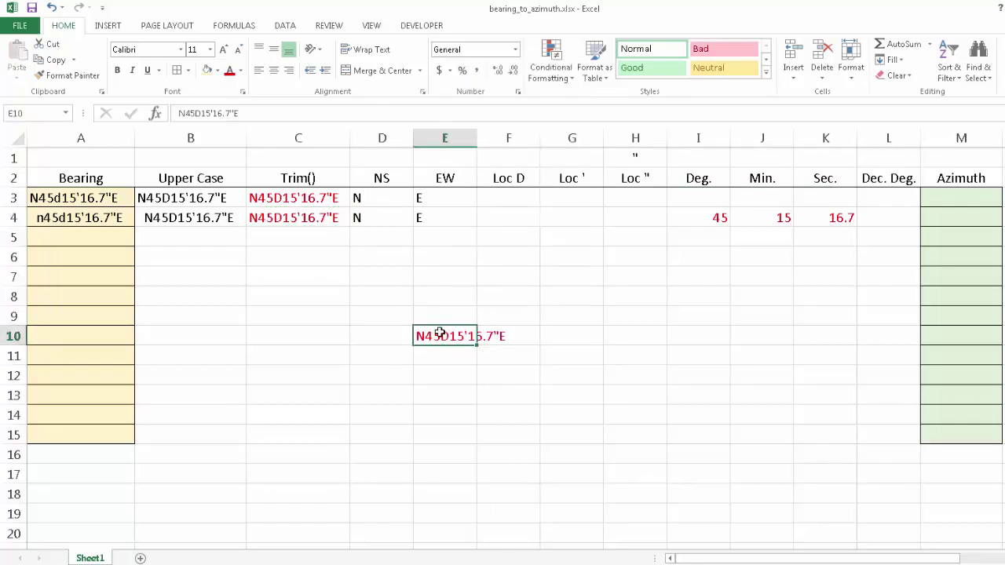
# Enlarge the font of the bearing text in E10 to 48 points
pyautogui.click(224, 50)
pyautogui.click(224, 49)
pyautogui.click(224, 49)
pyautogui.click(224, 50)
pyautogui.click(224, 50)
pyautogui.click(224, 50)
pyautogui.click(223, 50)
pyautogui.click(224, 50)
pyautogui.click(224, 49)
pyautogui.click(224, 50)
pyautogui.click(224, 49)
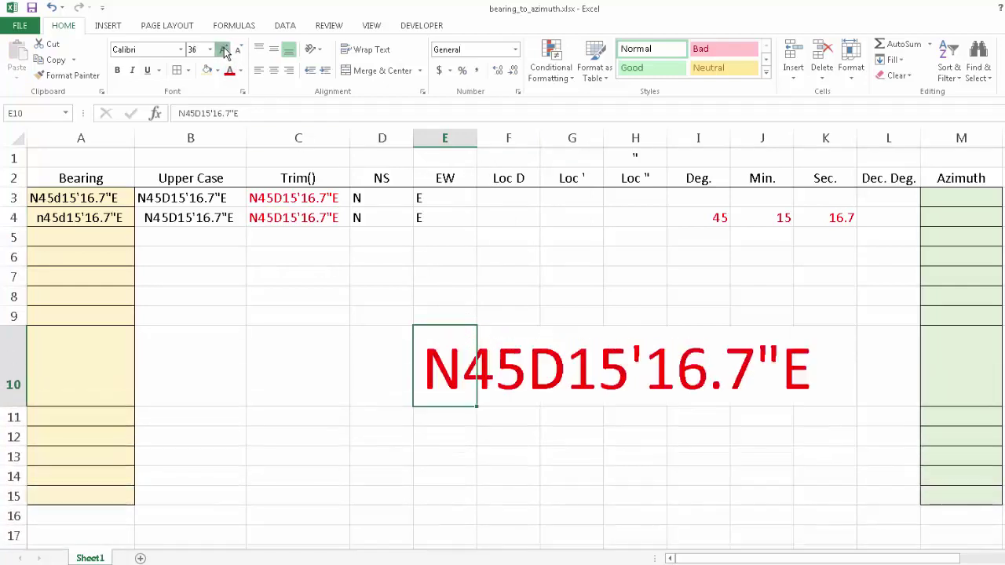
pyautogui.click(224, 50)
pyautogui.click(238, 50)
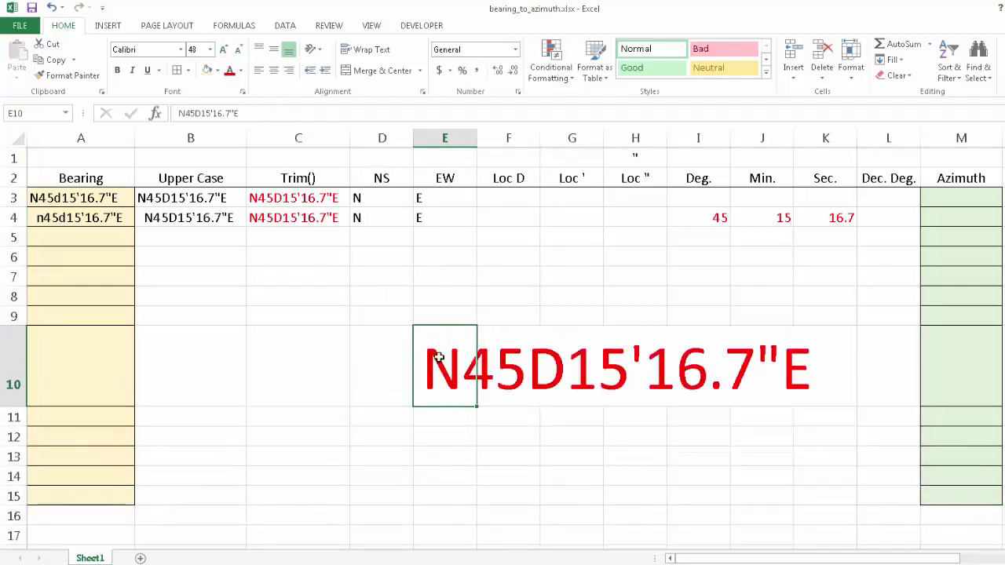
pyautogui.click(471, 416)
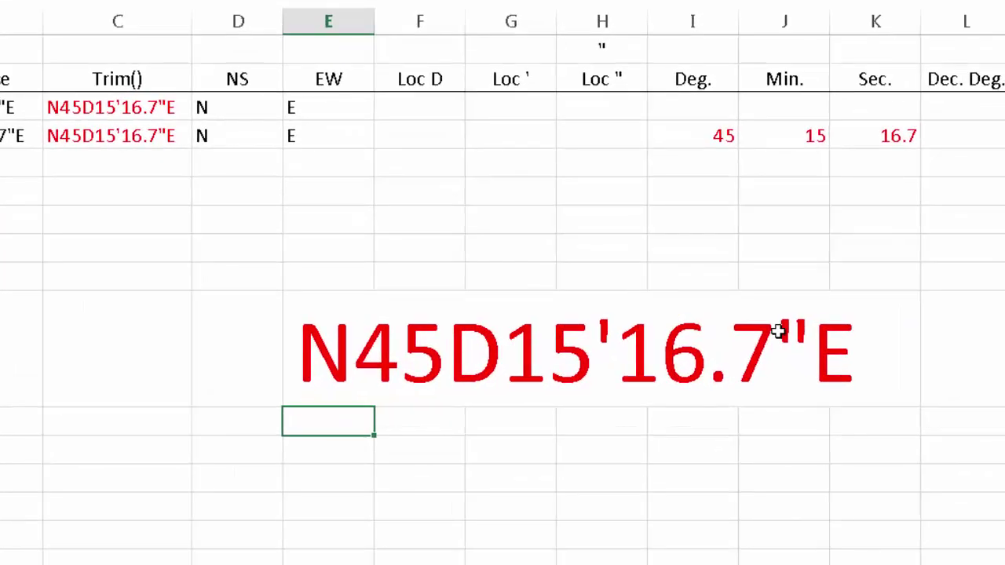
# Locate the D in the trimmed bearing by entering =FIND("D",C3) in F3
pyautogui.click(406, 106)
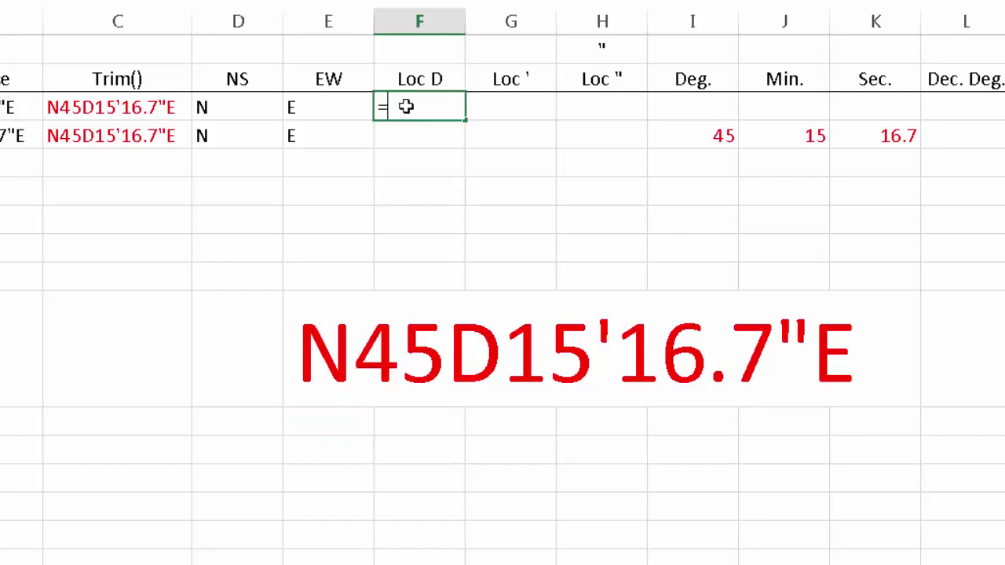
pyautogui.write('=find(')
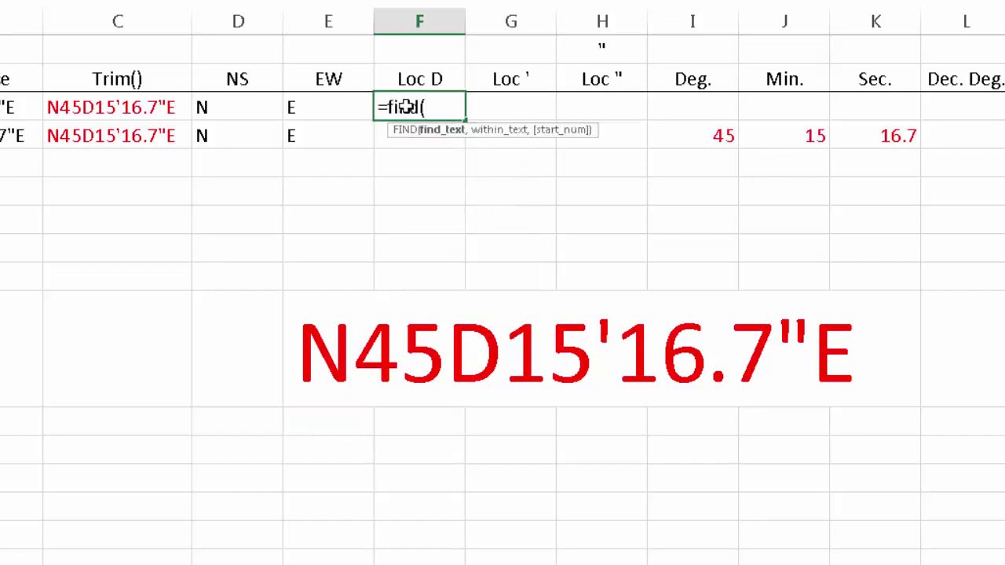
pyautogui.write('"D",')
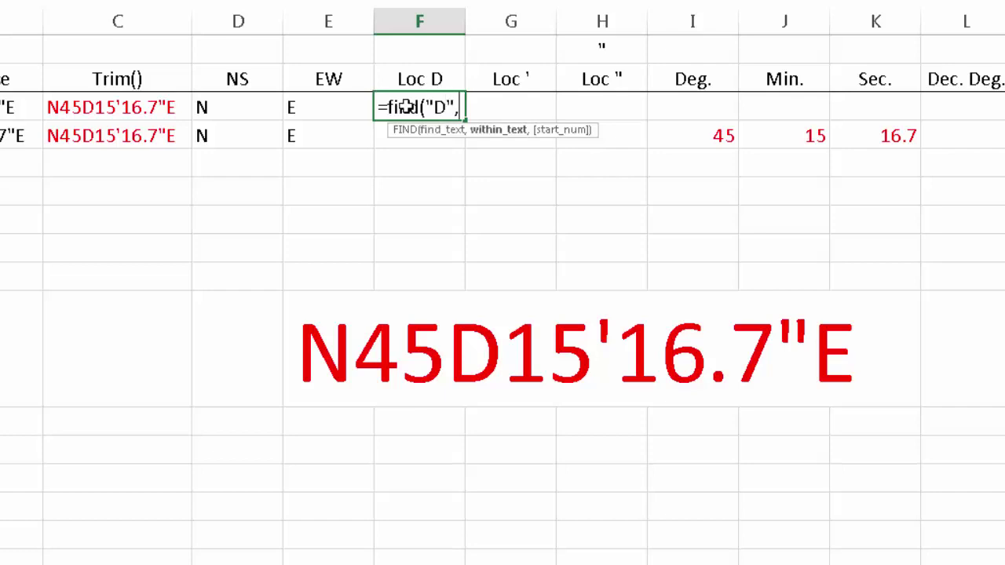
pyautogui.click(125, 106)
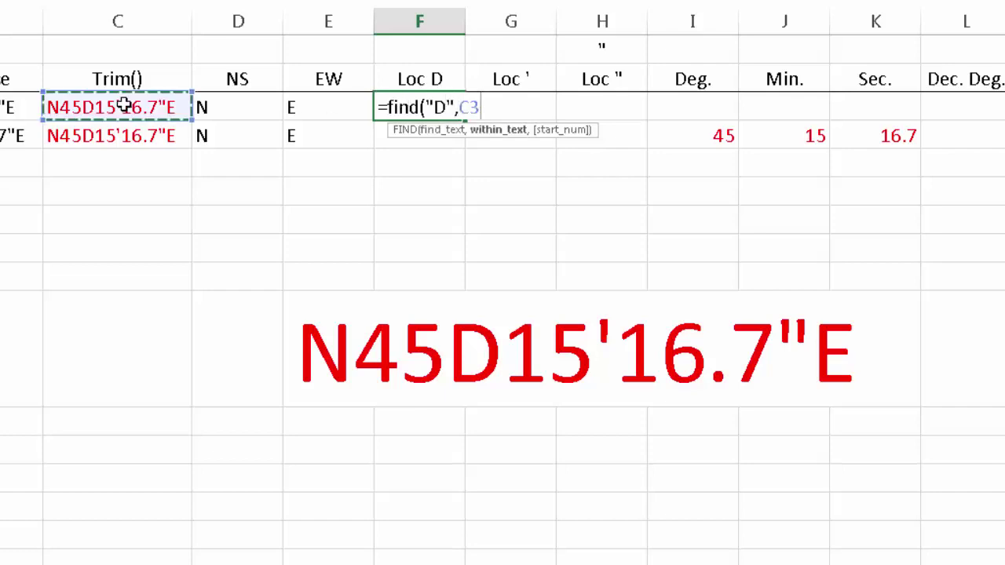
pyautogui.write(',1')
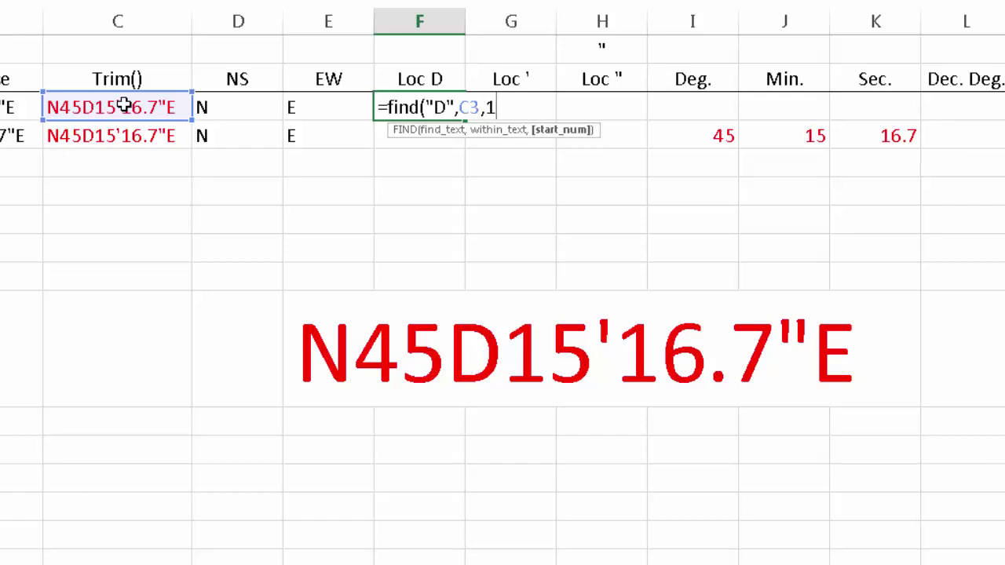
pyautogui.press('BackSpace')
pyautogui.press('BackSpace')
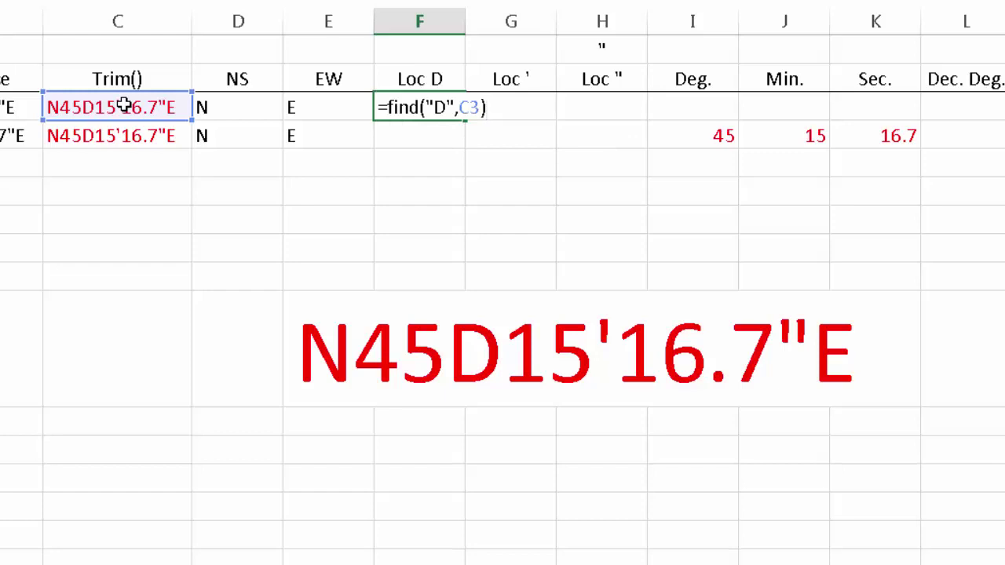
pyautogui.press('Return')
pyautogui.click(503, 112)
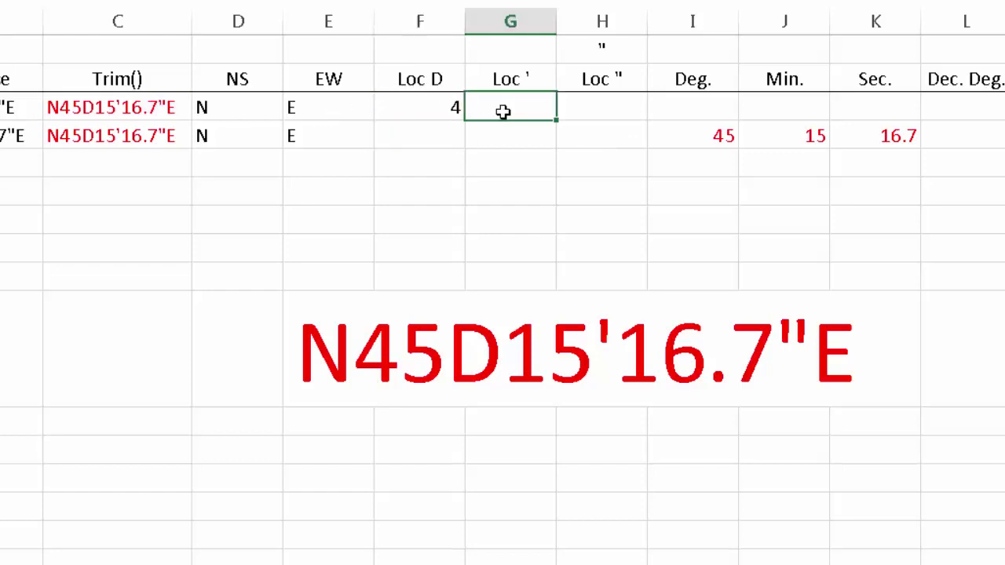
# Locate the minute mark in the trimmed bearing by entering =FIND("'",C3,1) in G3
pyautogui.write('=lo')
pyautogui.press('BackSpace')
pyautogui.press('BackSpace')
pyautogui.write('find')
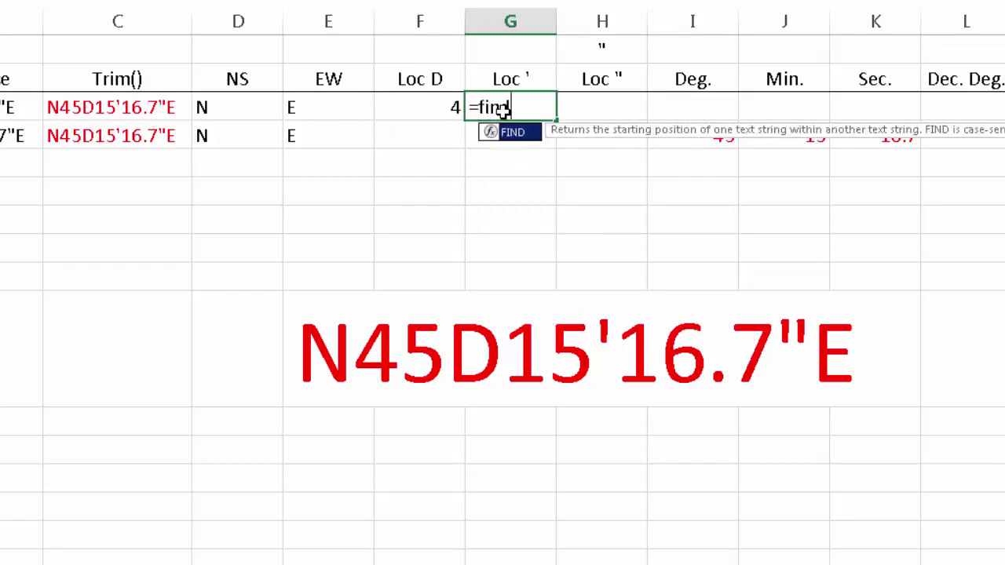
pyautogui.press('Tab')
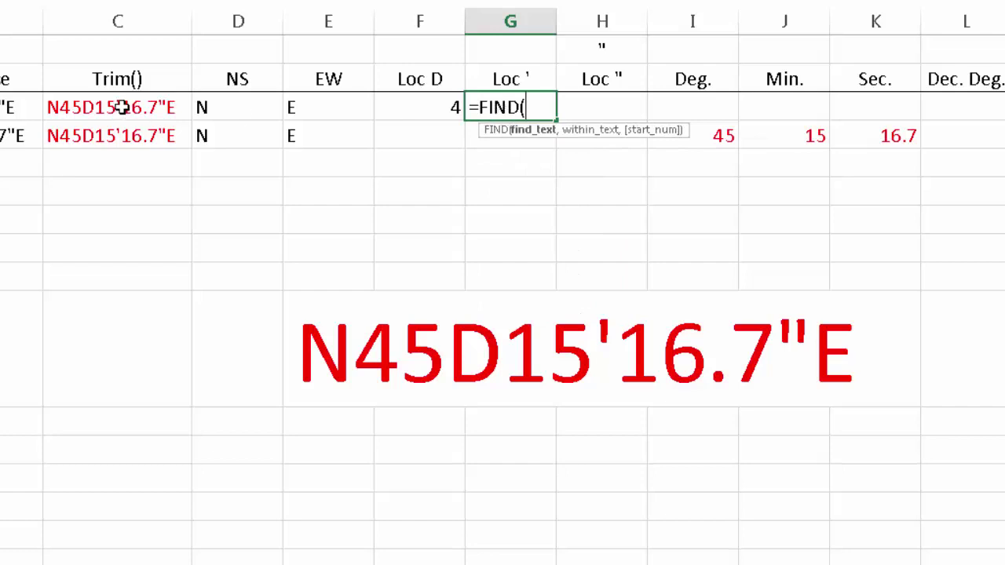
pyautogui.write('"\'"')
pyautogui.write(',')
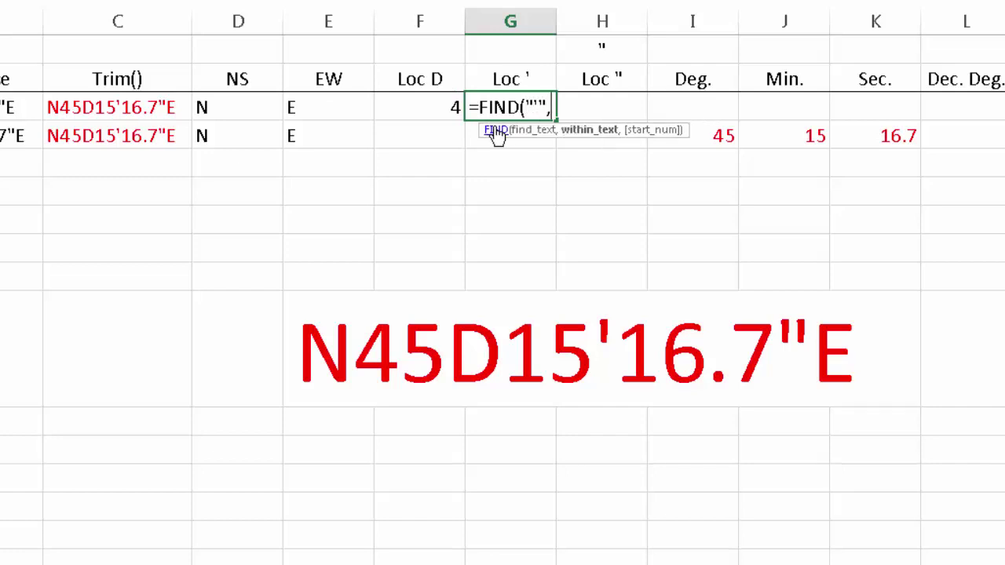
pyautogui.click(114, 109)
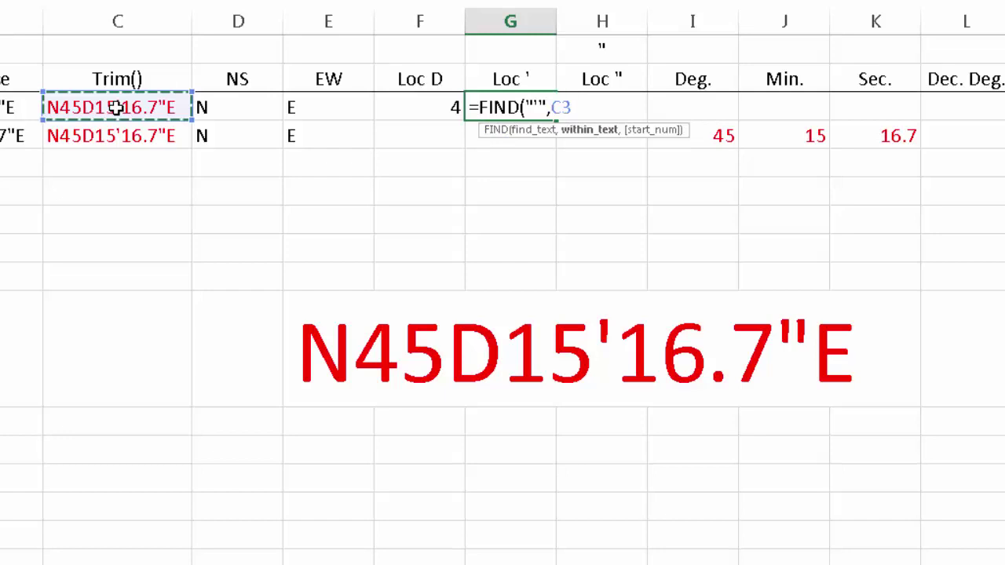
pyautogui.write(',1)')
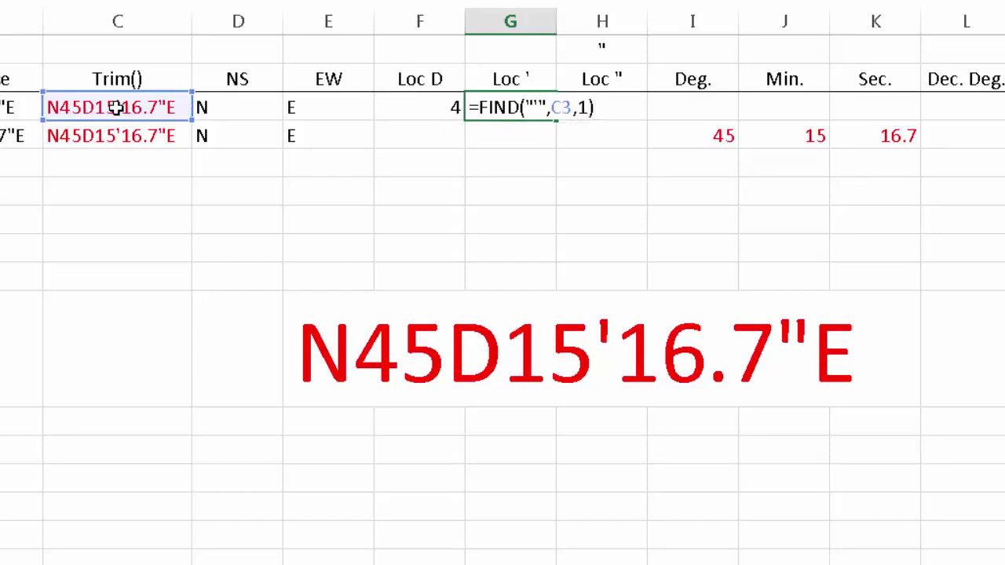
pyautogui.press('Return')
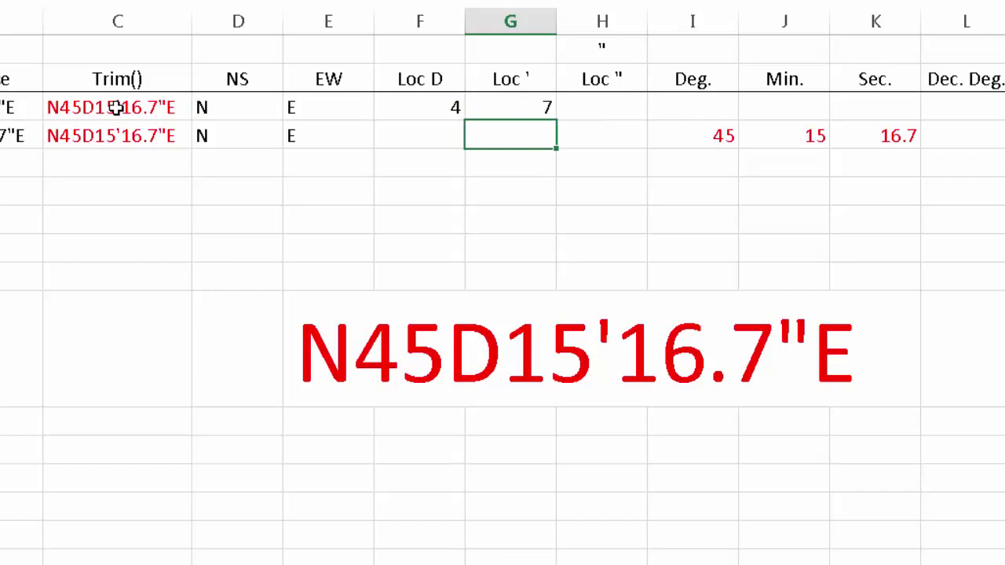
# Locate the seconds mark in the trimmed bearing by entering =FIND("""",C3,1) in H3
pyautogui.click(608, 106)
pyautogui.write('=fin')
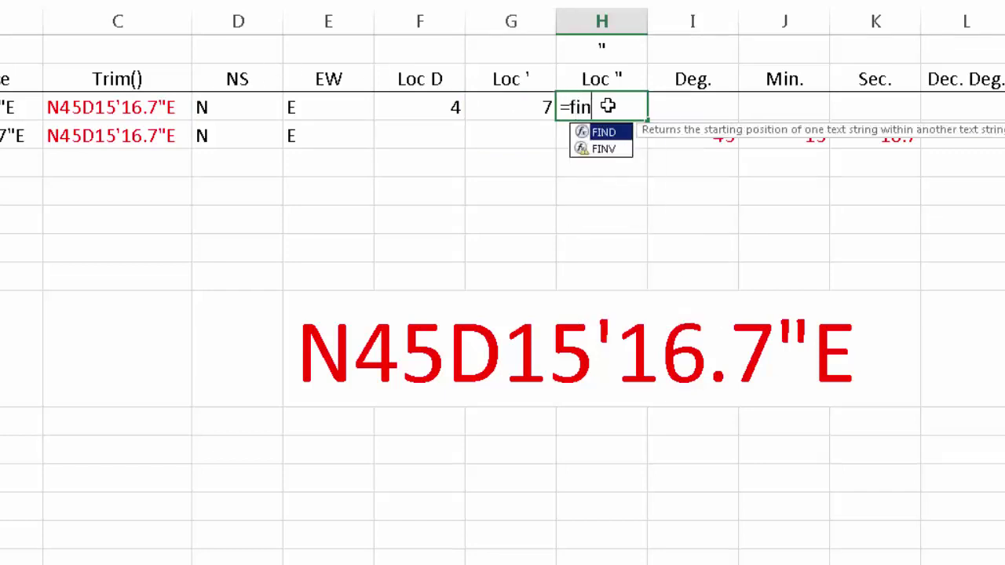
pyautogui.press('Tab')
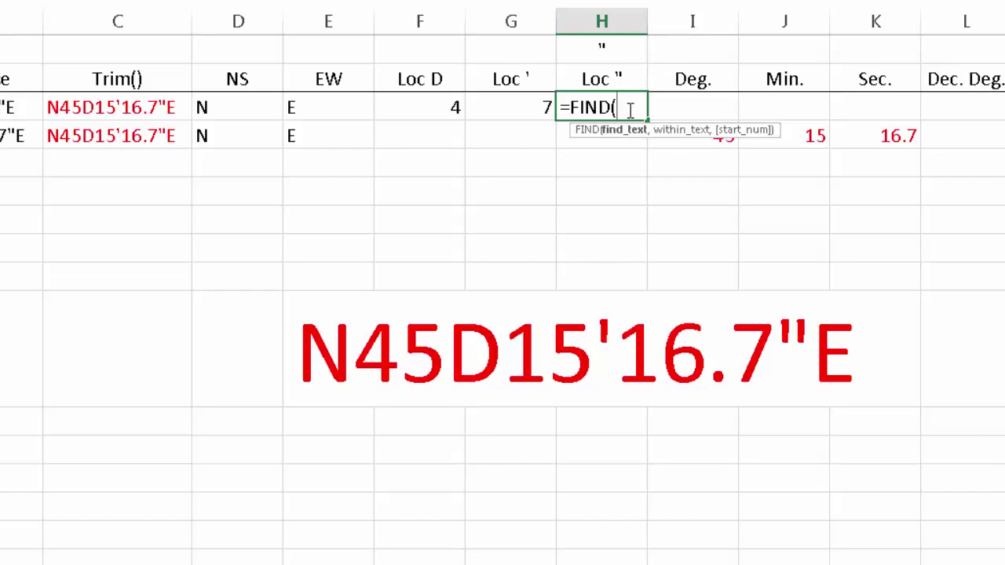
pyautogui.write('""",')
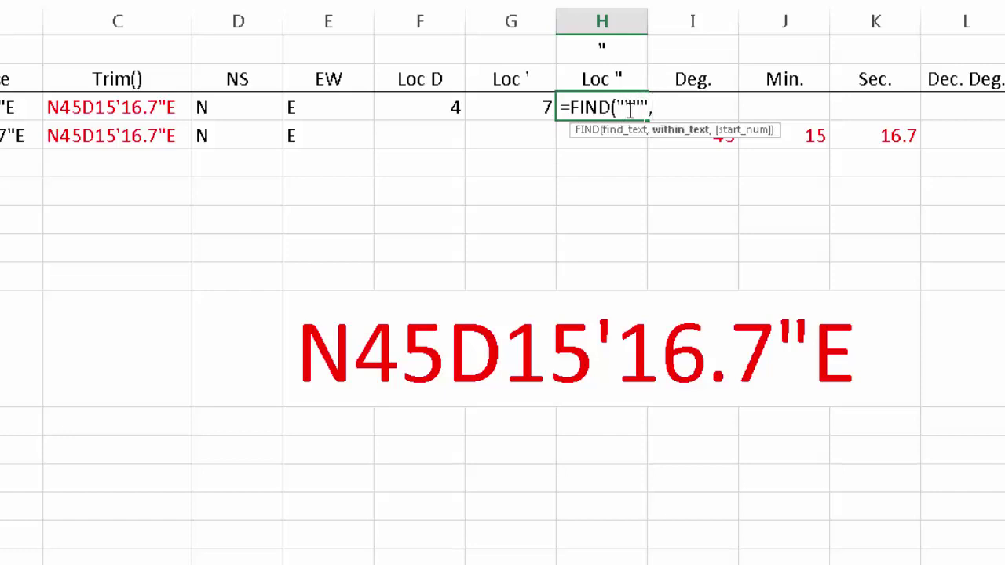
pyautogui.click(97, 108)
pyautogui.write(',1)')
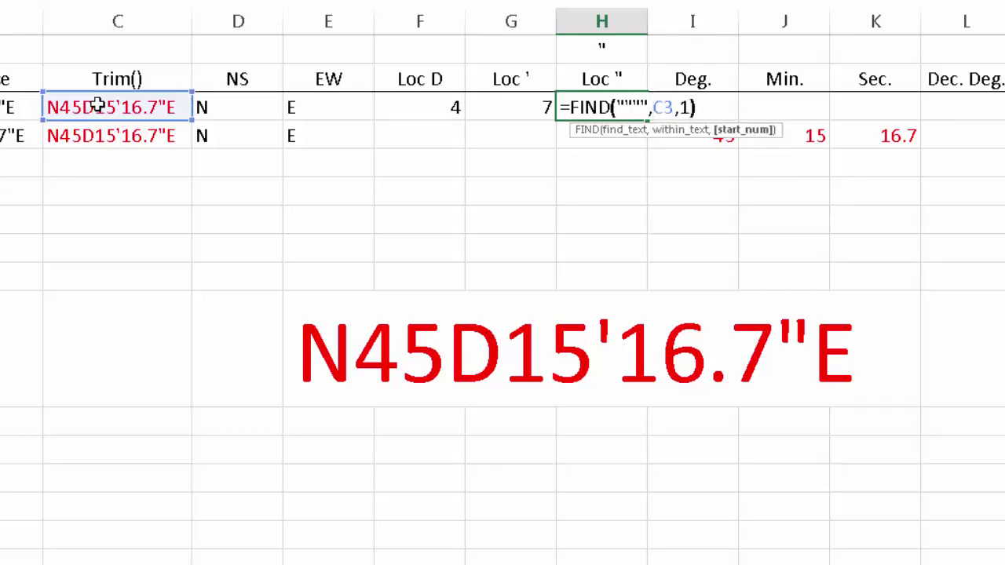
pyautogui.press('Return')
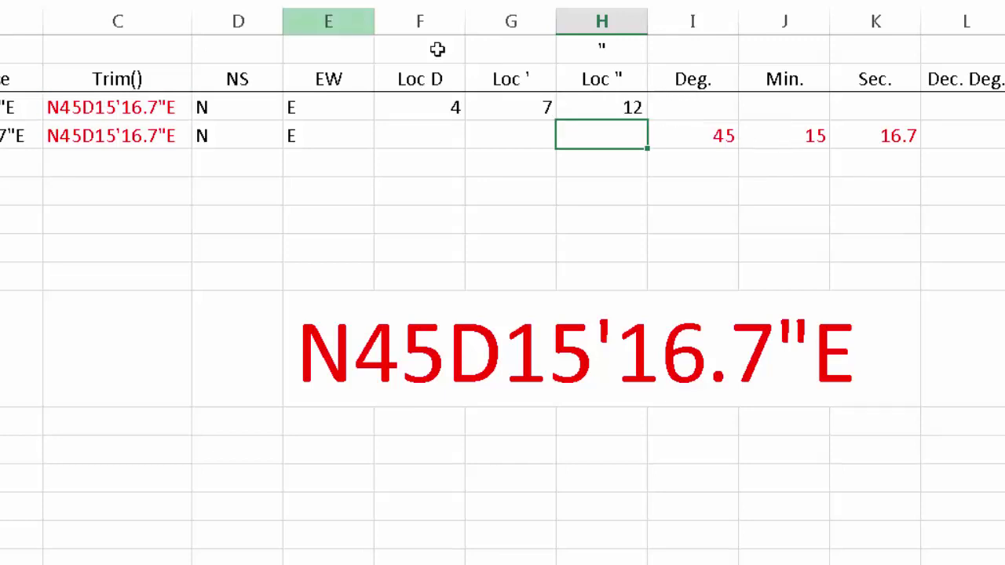
# Replace the quoted search text in H3's FIND formula with the absolute reference $H$1
pyautogui.doubleClick(589, 108)
pyautogui.moveTo(616, 108); pyautogui.dragTo(648, 108)
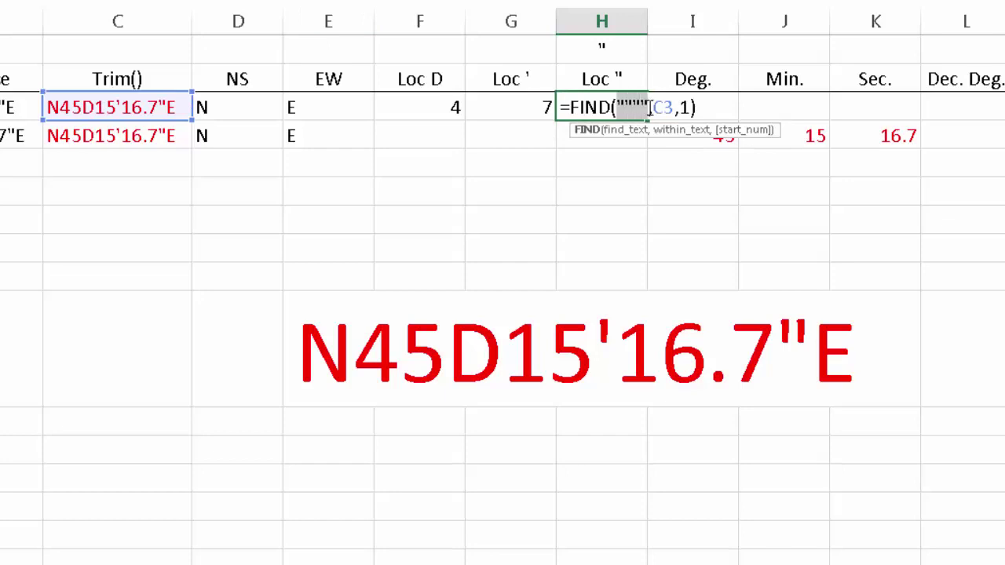
pyautogui.click(601, 49)
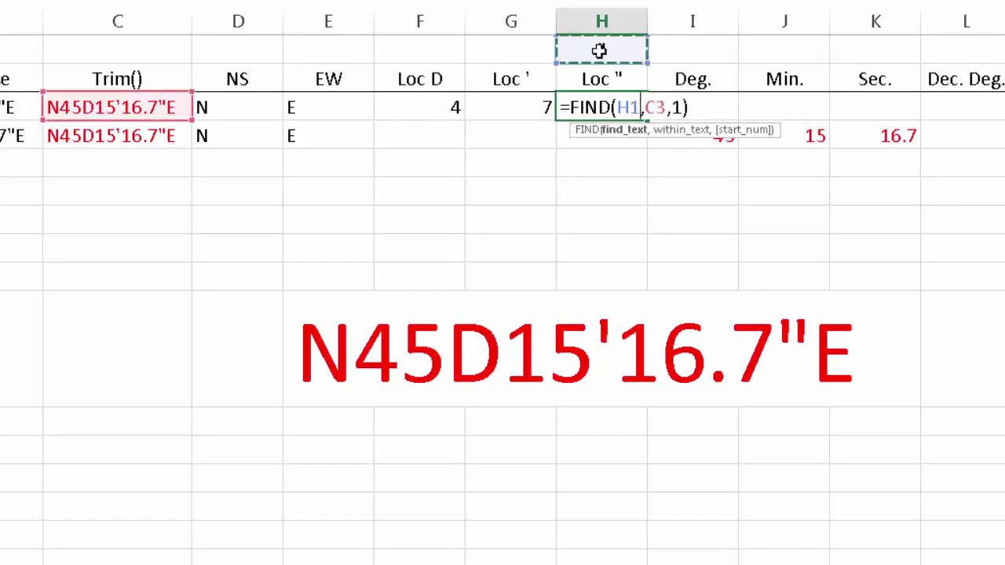
pyautogui.press('F4')
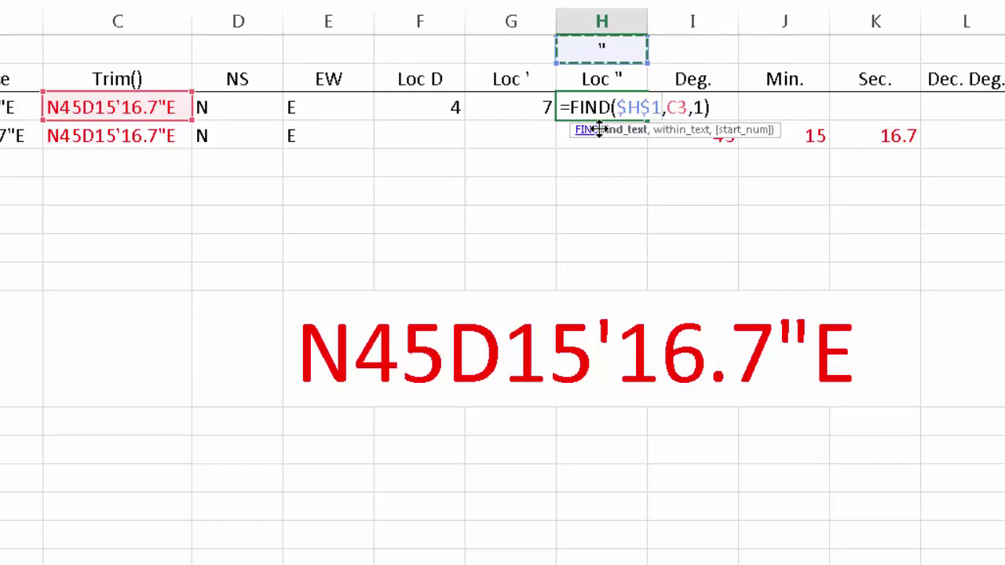
pyautogui.press('Return')
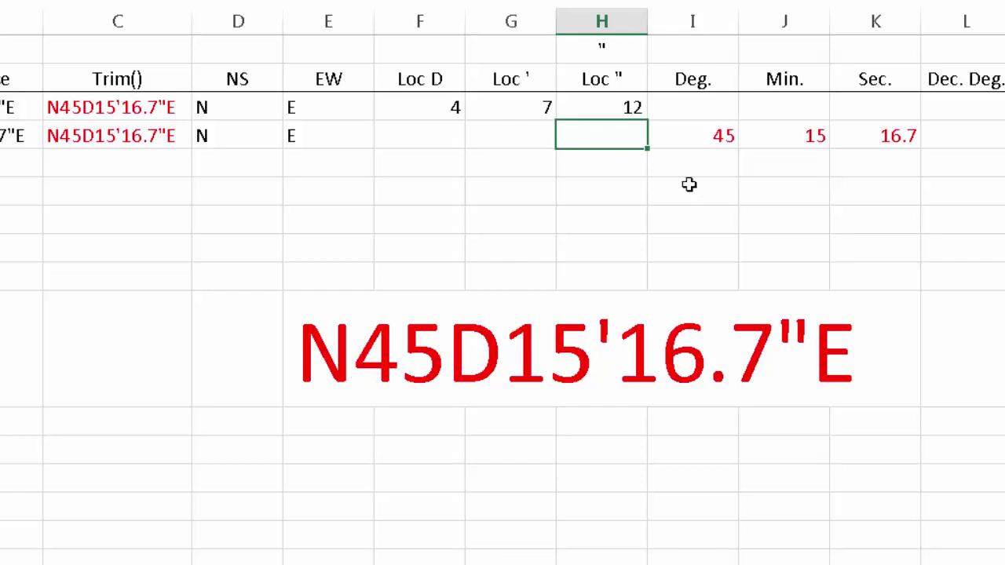
# Extract the degrees from the trimmed bearing by entering =MID(C3,2,F3-2) in I3
pyautogui.click(682, 105)
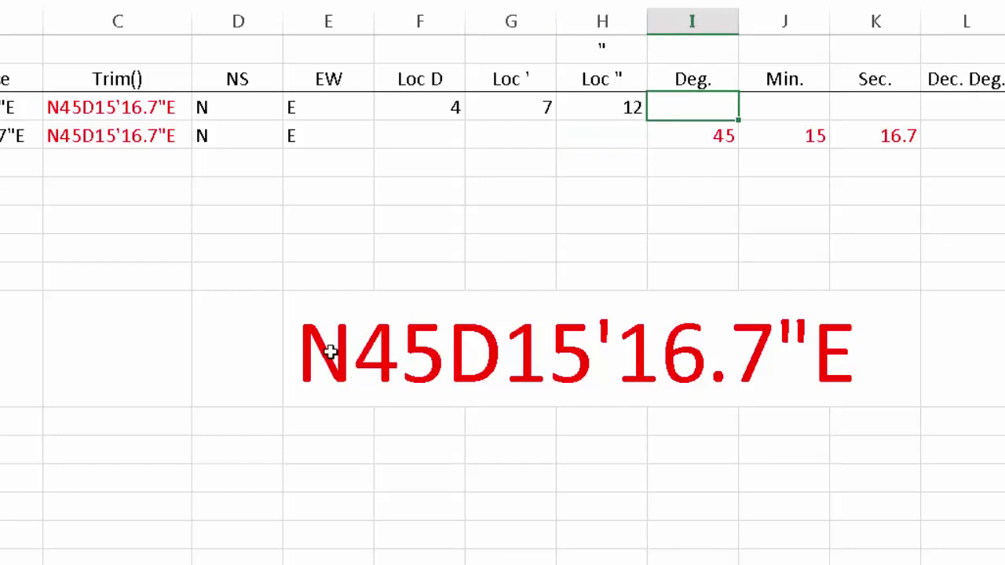
pyautogui.write('=mid(')
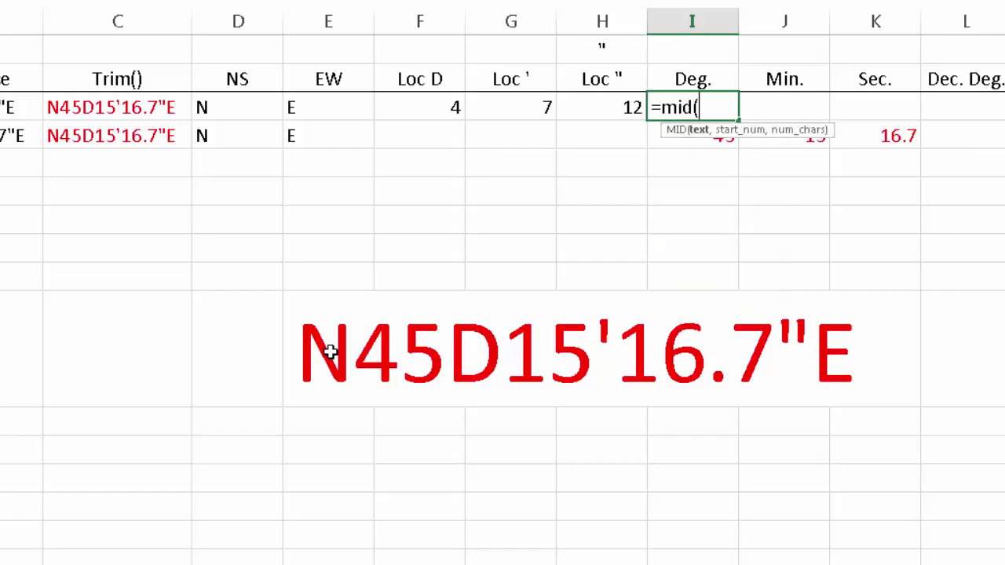
pyautogui.click(107, 107)
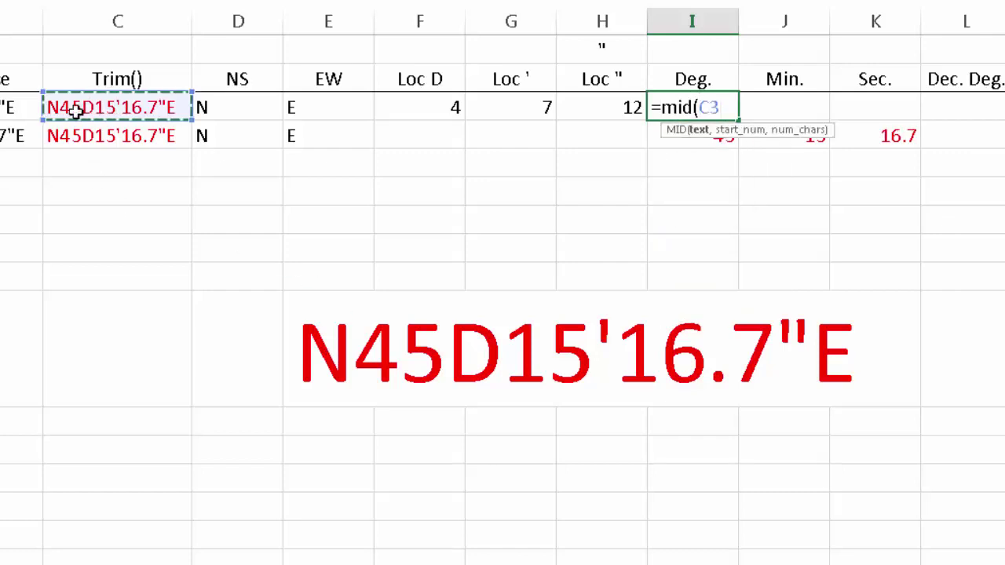
pyautogui.write(',')
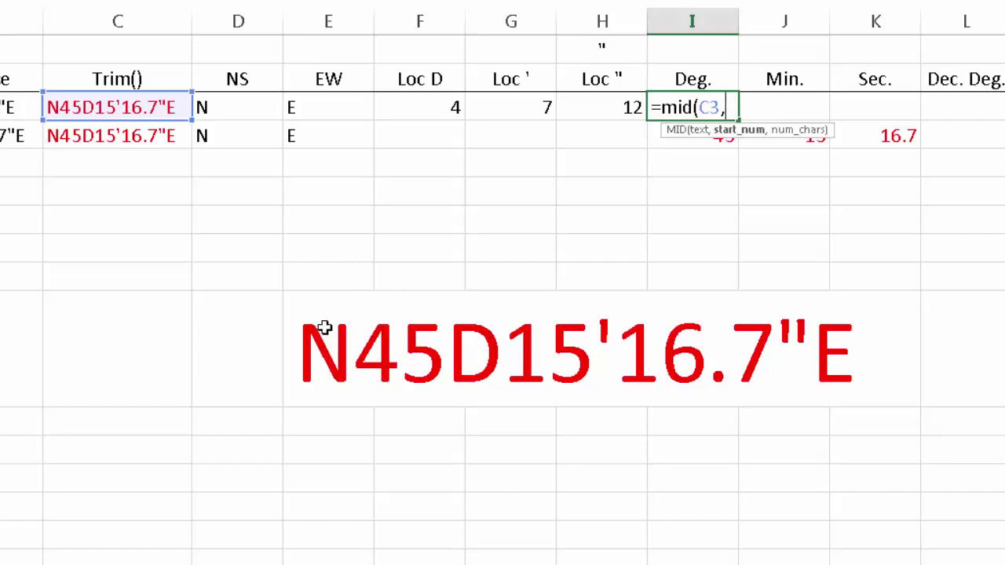
pyautogui.write('2,')
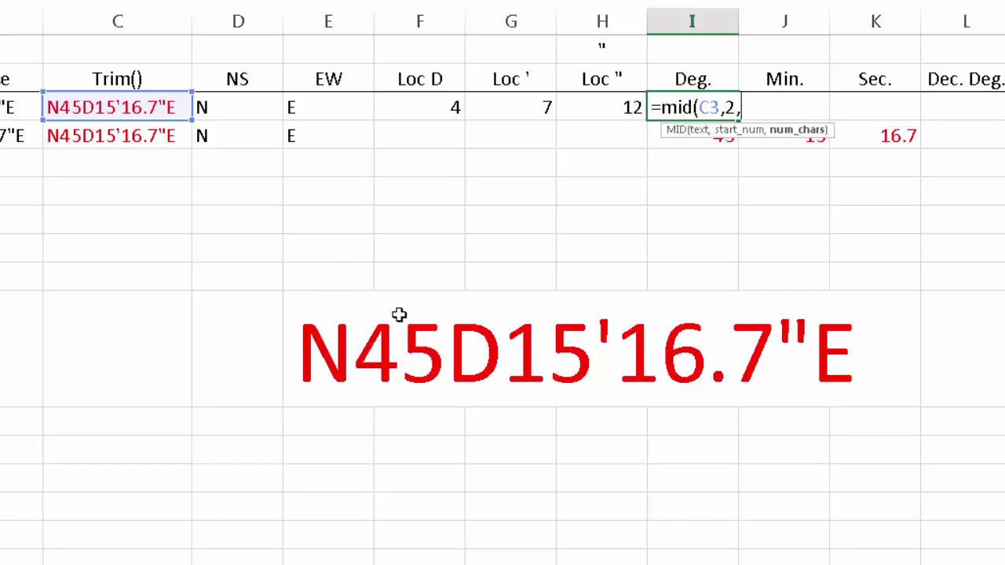
pyautogui.click(437, 107)
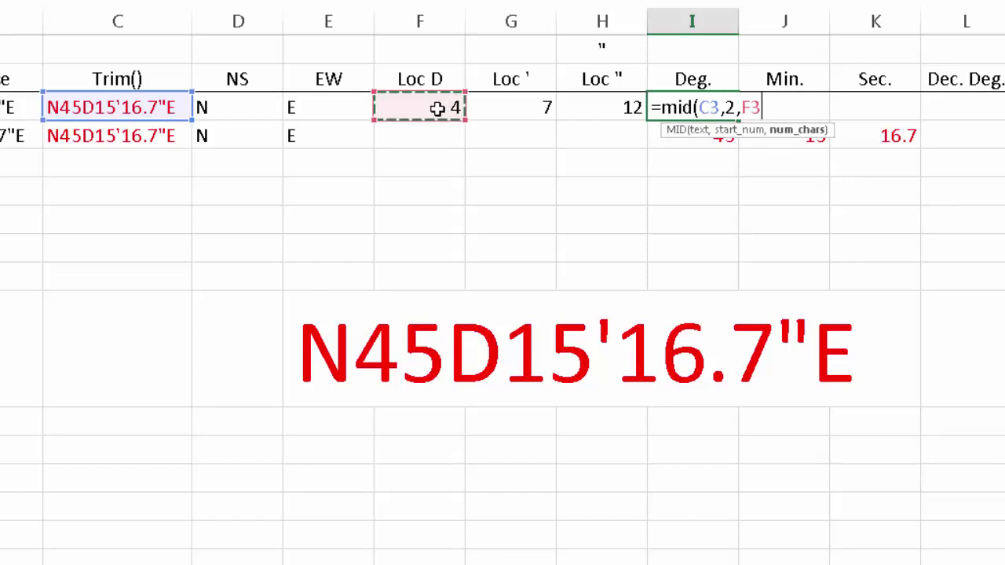
pyautogui.write('-2')
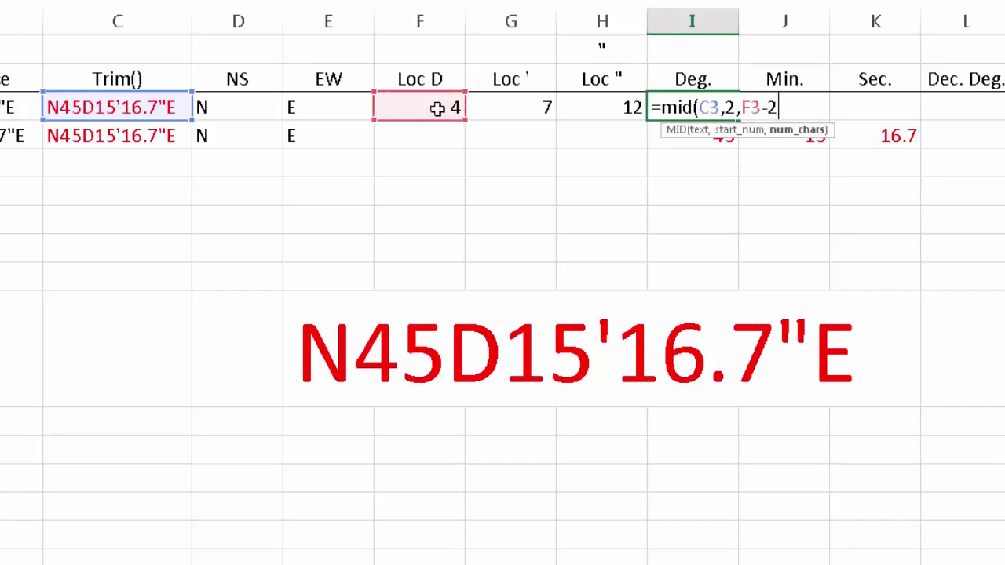
pyautogui.write(')')
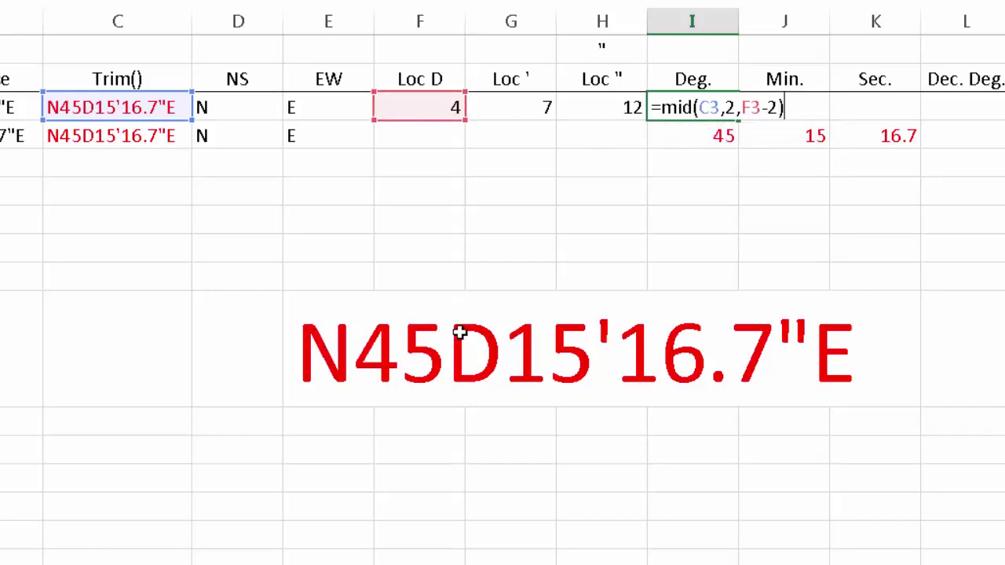
pyautogui.press('Return')
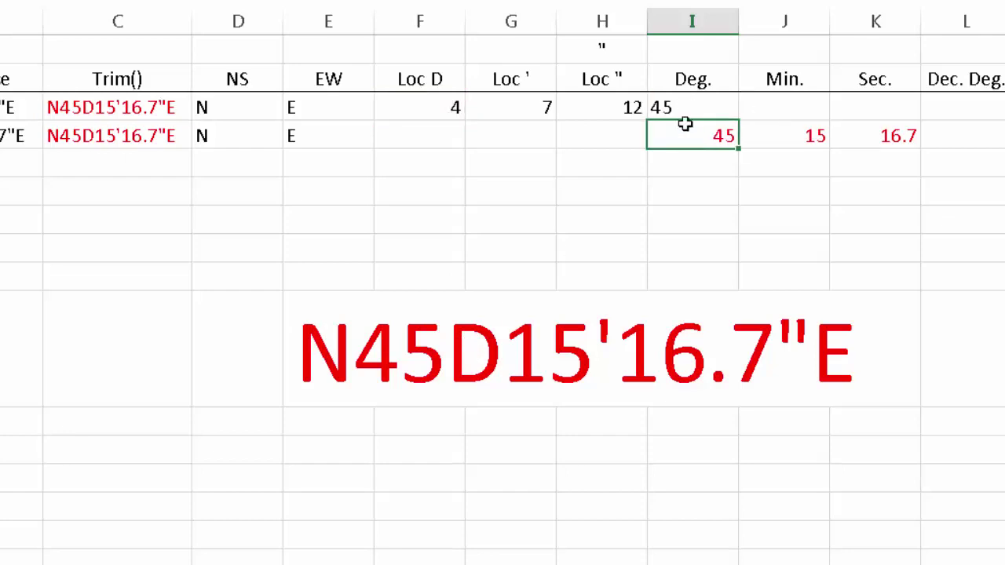
# Extract the minutes from the trimmed bearing by entering =MID(C3,F3+1,G3-F3-1) in J3
pyautogui.click(787, 111)
pyautogui.write('=mi')
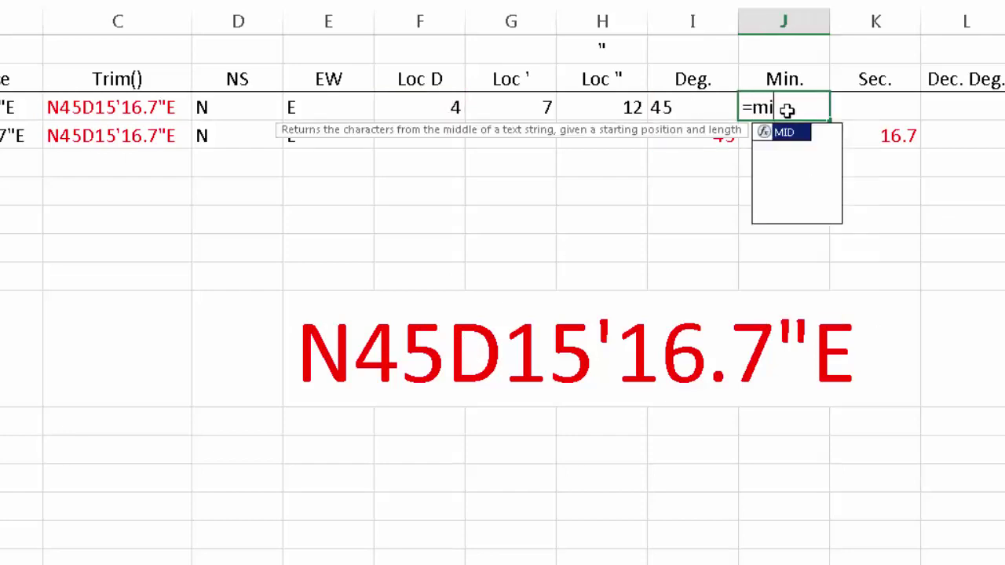
pyautogui.press('Tab')
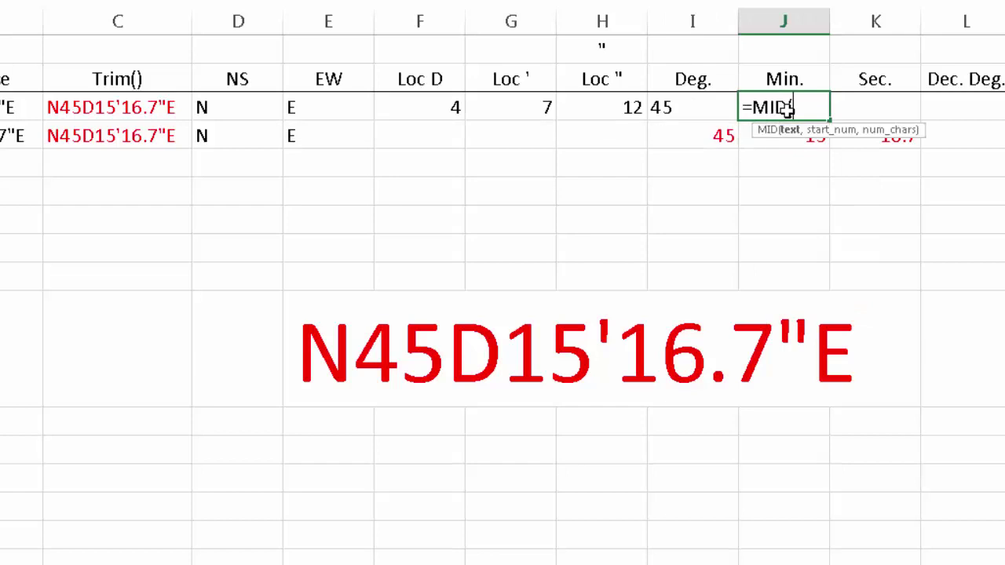
pyautogui.click(57, 110)
pyautogui.write(',')
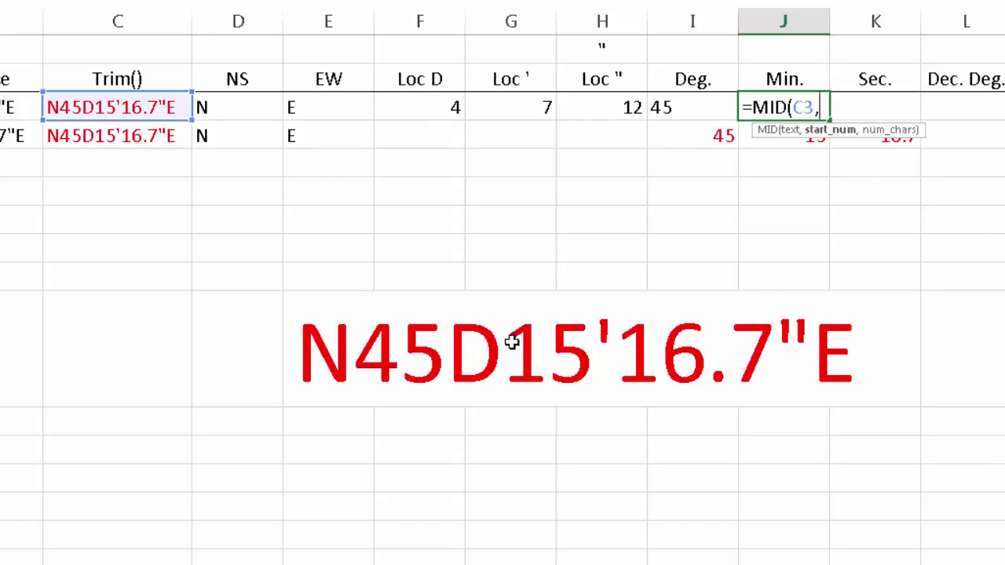
pyautogui.click(436, 108)
pyautogui.write('+1')
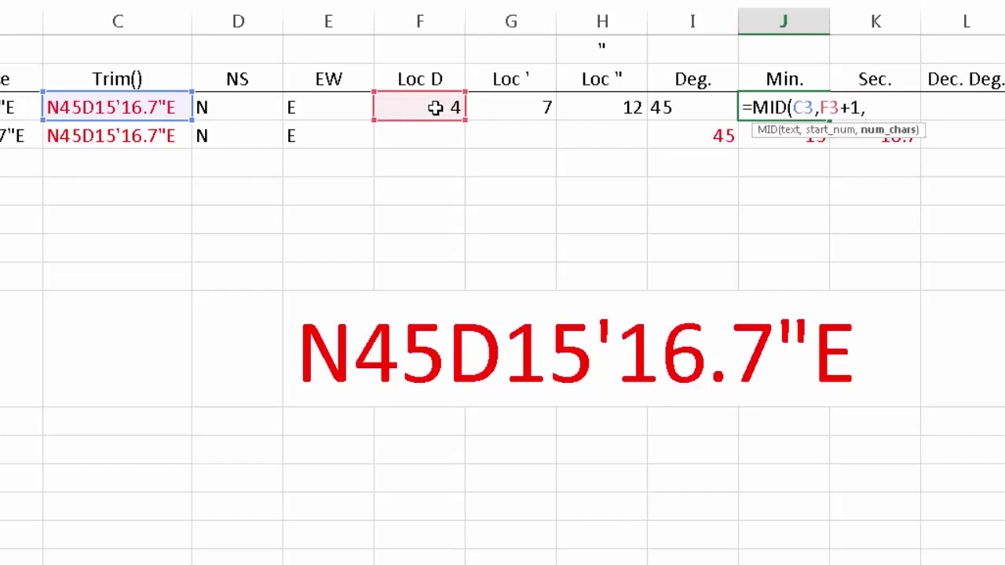
pyautogui.write(',')
pyautogui.click(514, 111)
pyautogui.write('-')
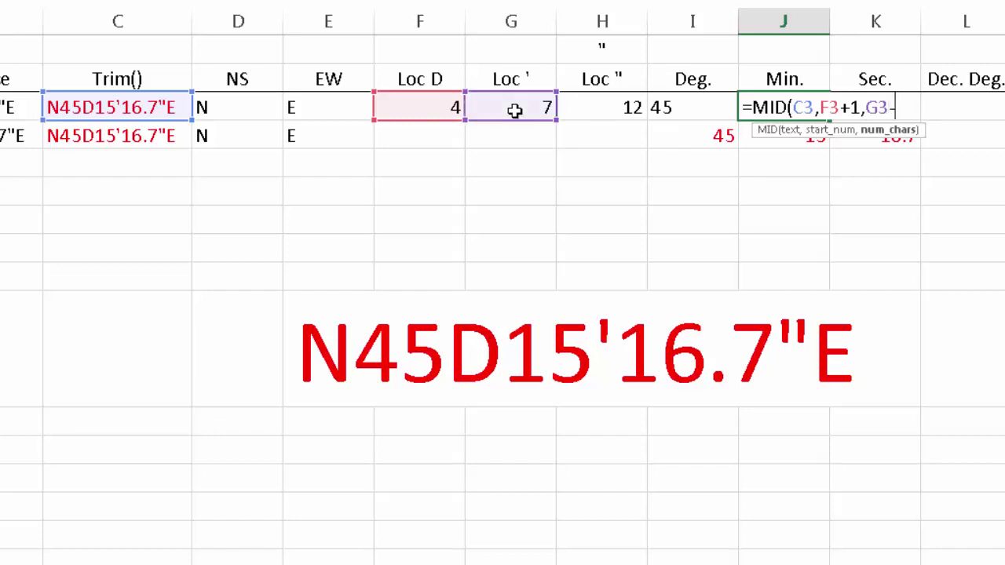
pyautogui.click(410, 107)
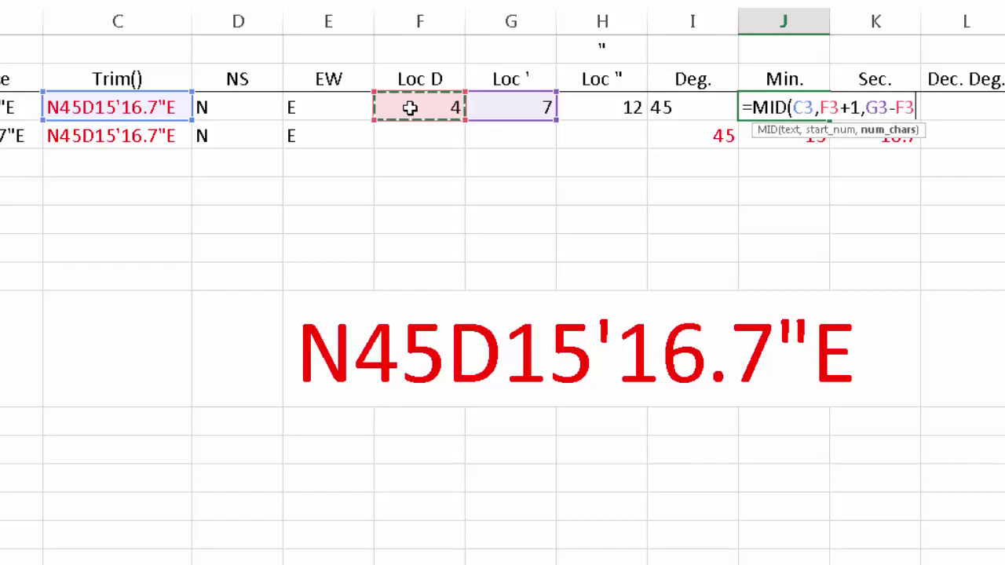
pyautogui.write('-1')
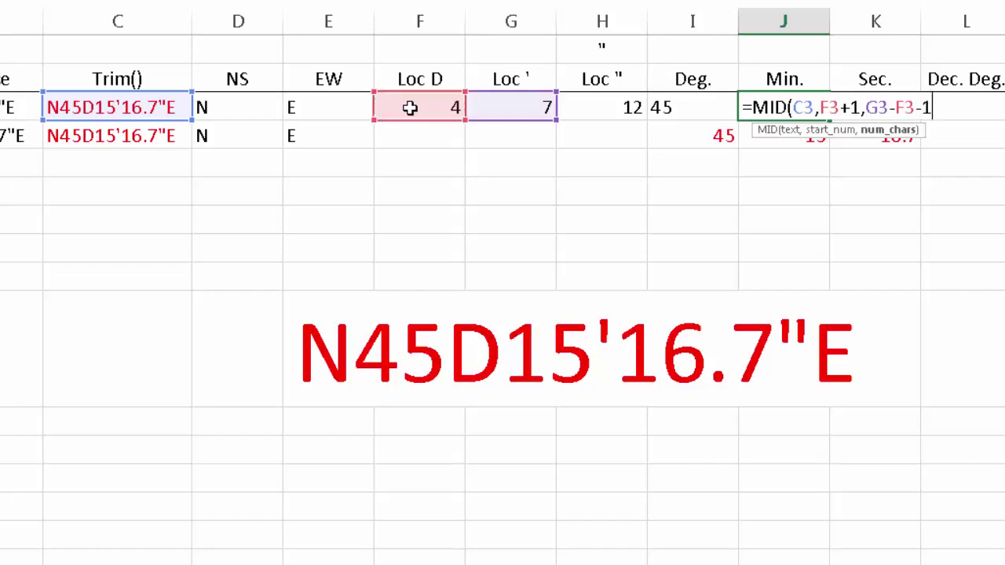
pyautogui.write(')')
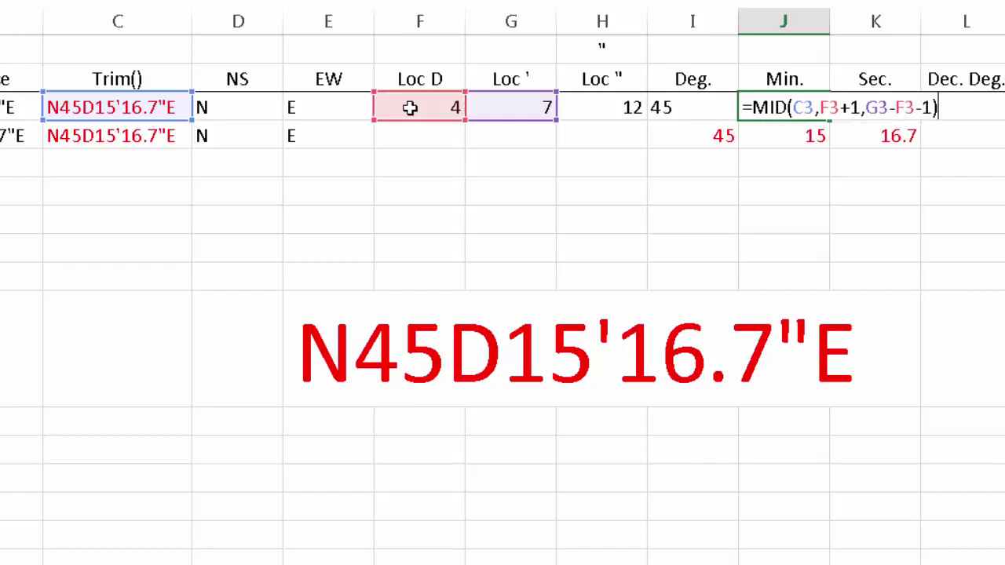
pyautogui.press('Return')
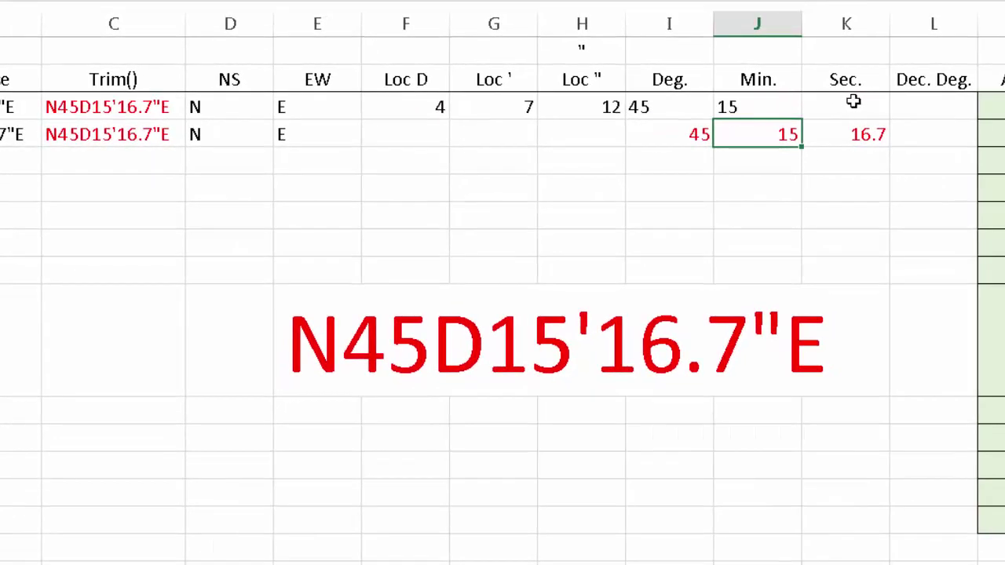
# Extract the seconds from the trimmed bearing by entering =MID(C3,G3+1,H3-G3-1) in K3
pyautogui.click(876, 107)
pyautogui.write('=')
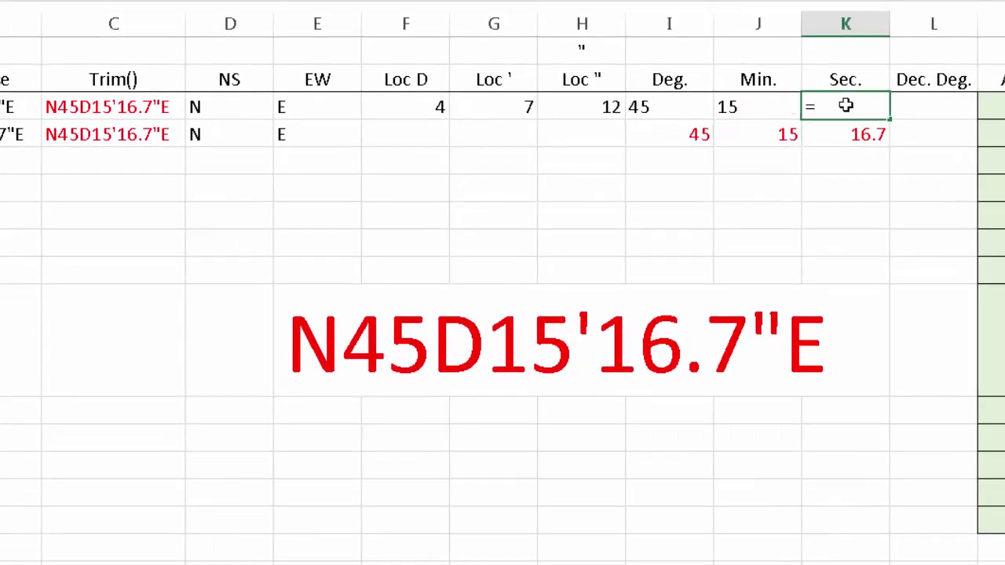
pyautogui.write('m')
pyautogui.press('Tab')
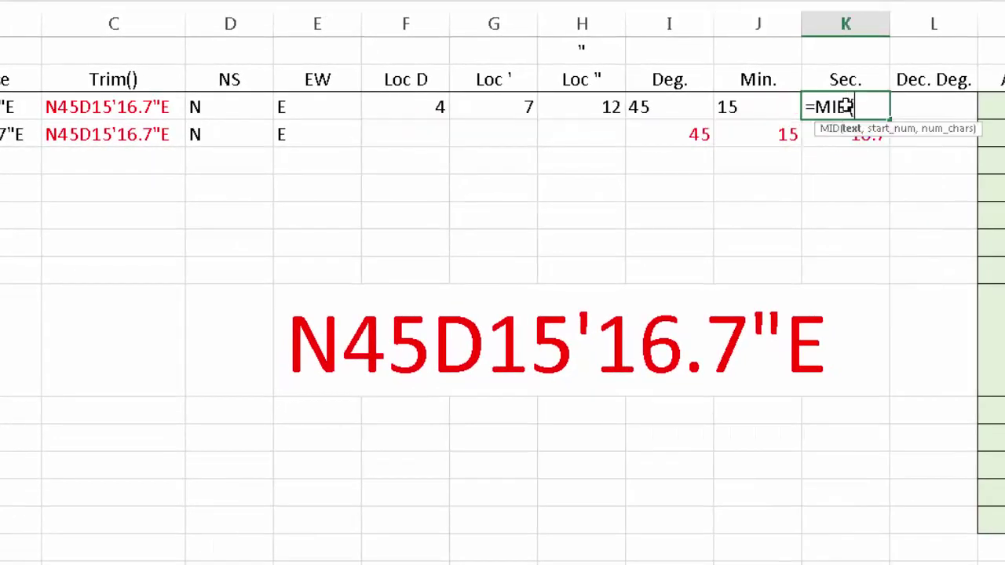
pyautogui.click(102, 104)
pyautogui.write(',')
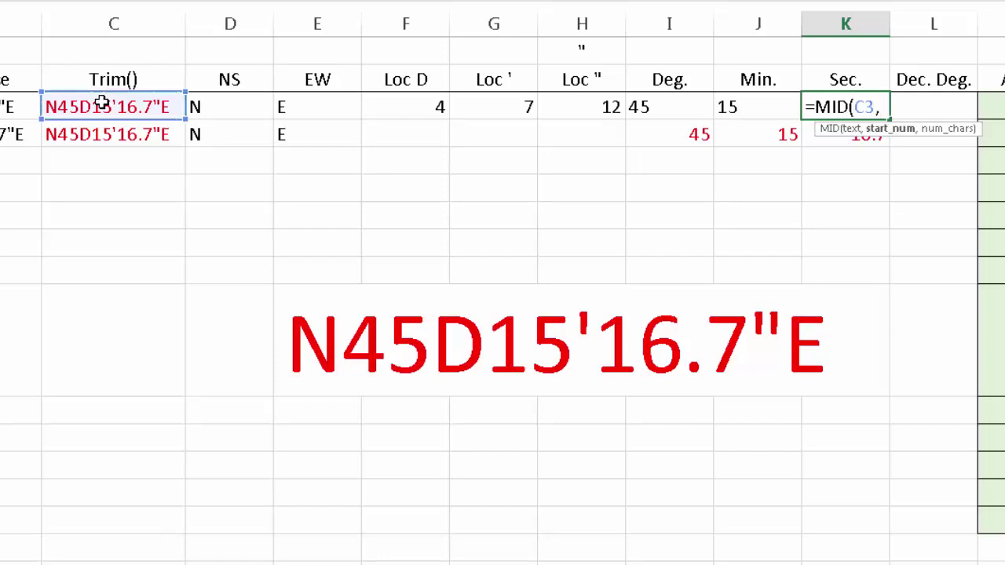
pyautogui.click(504, 104)
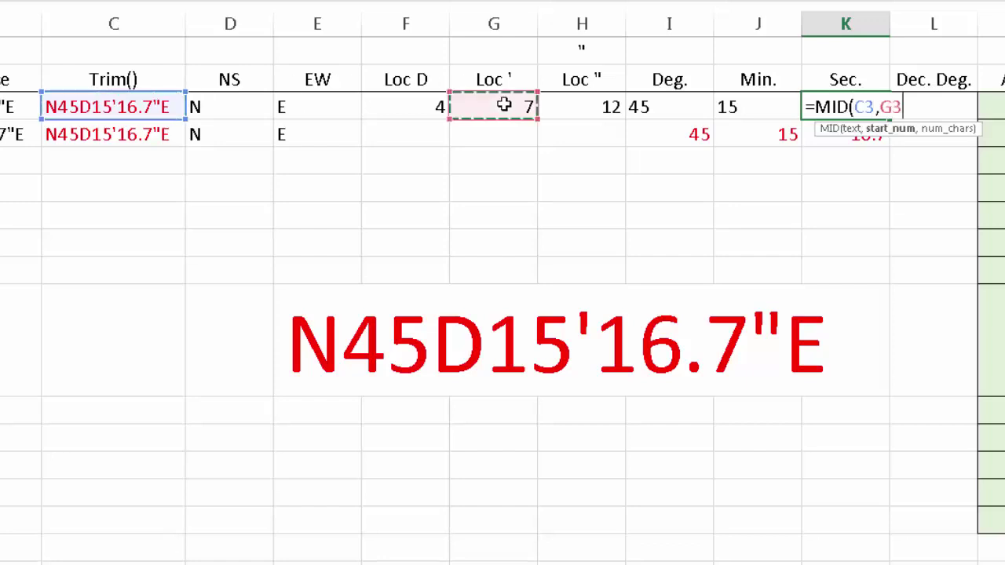
pyautogui.write('+1,')
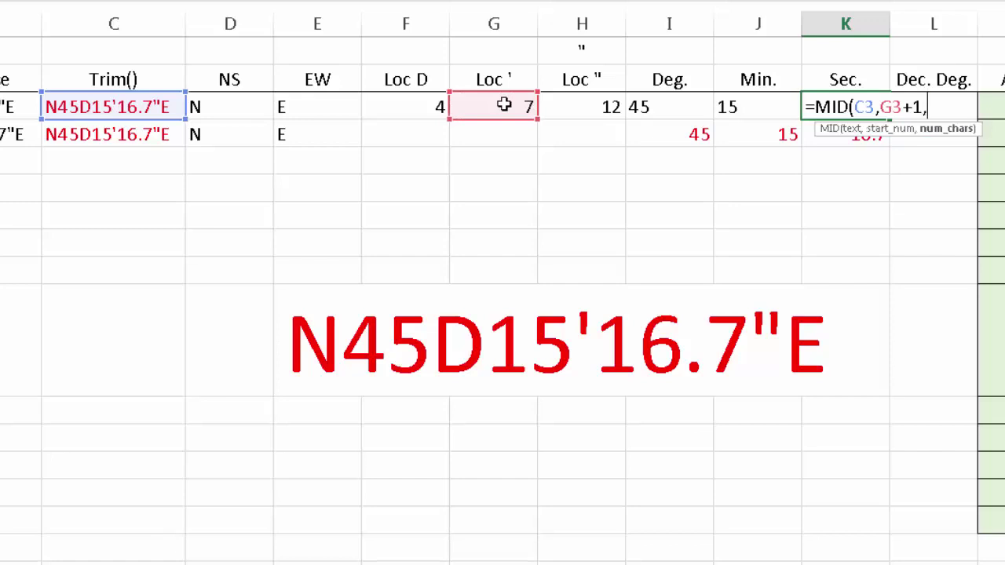
pyautogui.click(579, 107)
pyautogui.write('-')
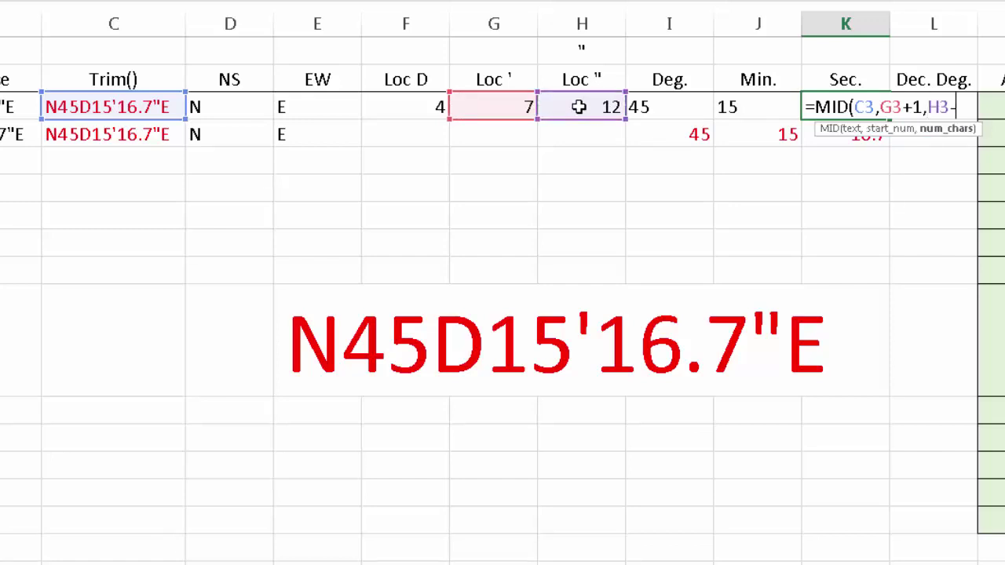
pyautogui.click(511, 108)
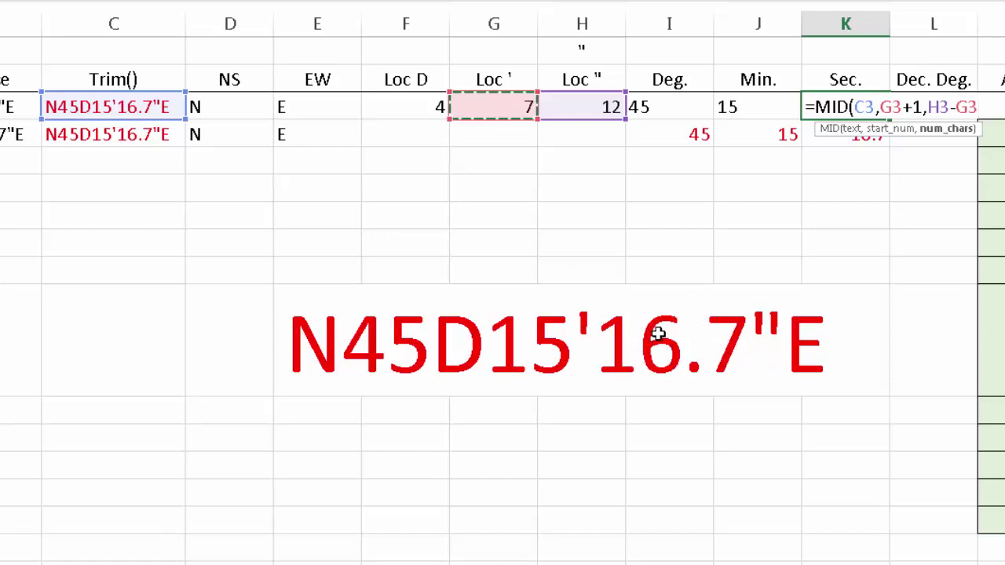
pyautogui.write('-1')
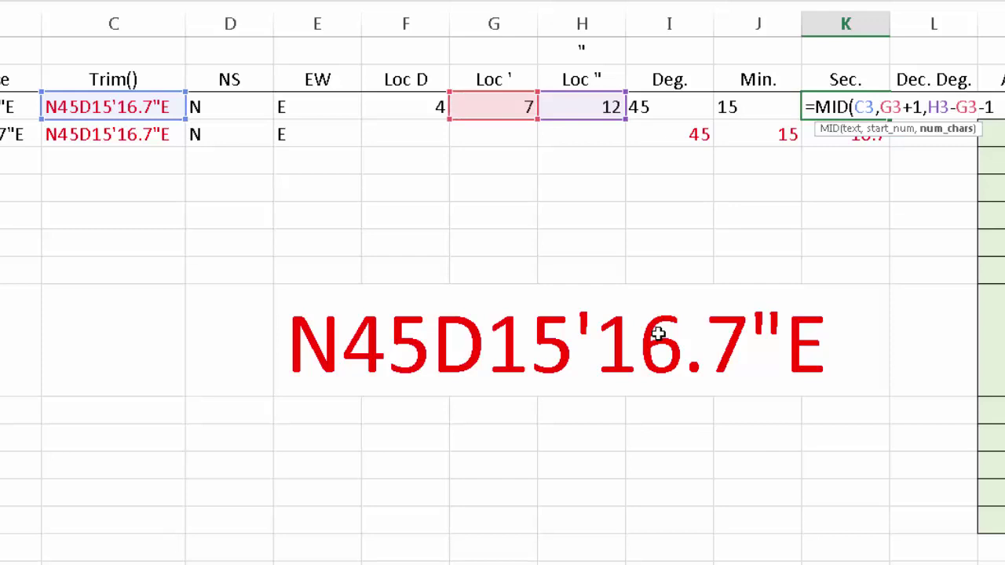
pyautogui.write(')')
pyautogui.press('Return')
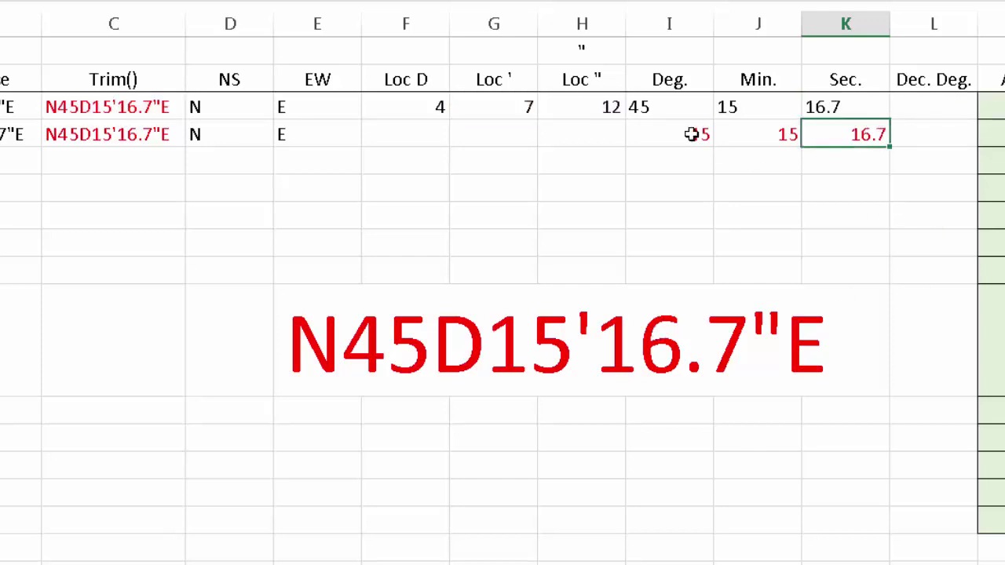
# Review the MID formulas for degrees, minutes and seconds in I3, J3 and K3
pyautogui.doubleClick(668, 108)
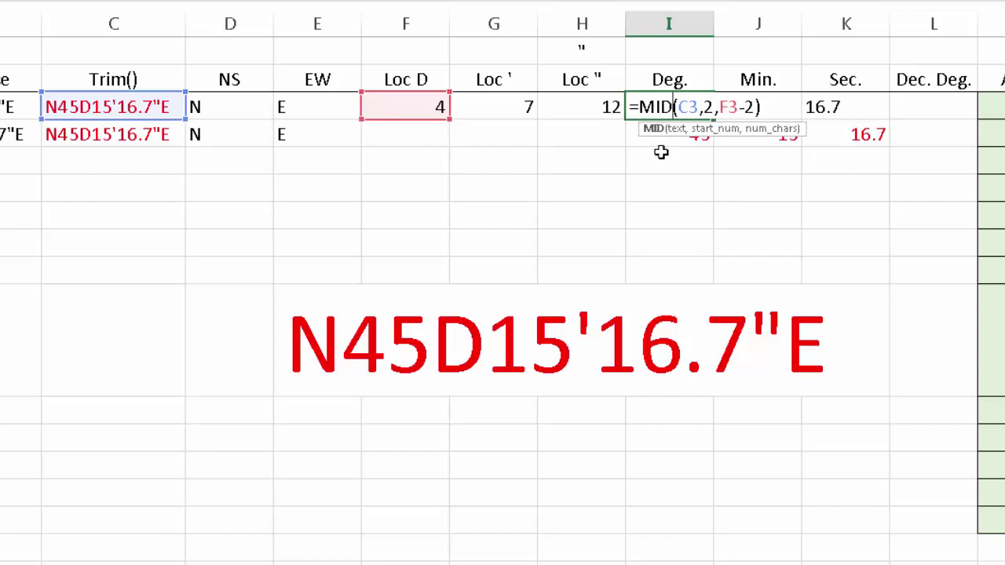
pyautogui.hotkey('ctrl', 'Return')
pyautogui.click(769, 106)
pyautogui.doubleClick(770, 107)
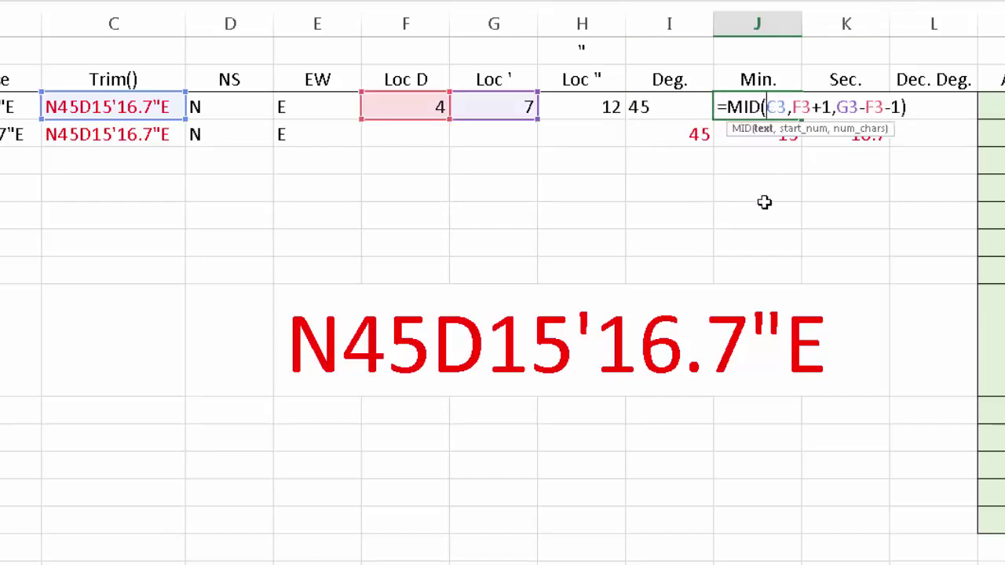
pyautogui.hotkey('ctrl', 'Return')
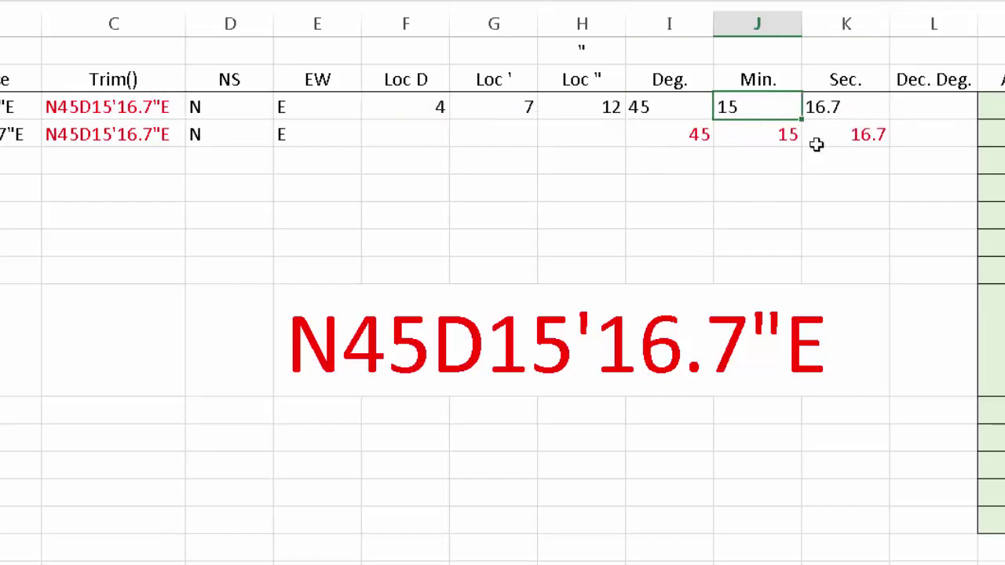
pyautogui.click(844, 105)
pyautogui.doubleClick(848, 105)
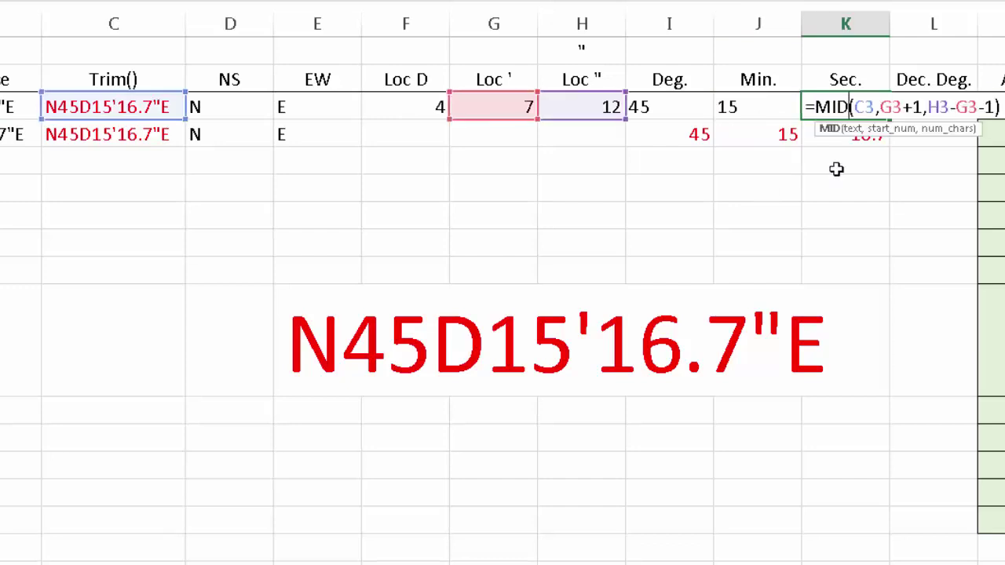
pyautogui.hotkey('ctrl', 'Return')
# Compute the decimal degrees by entering =I3+J3/60+K3/3600 in L3
pyautogui.click(898, 108)
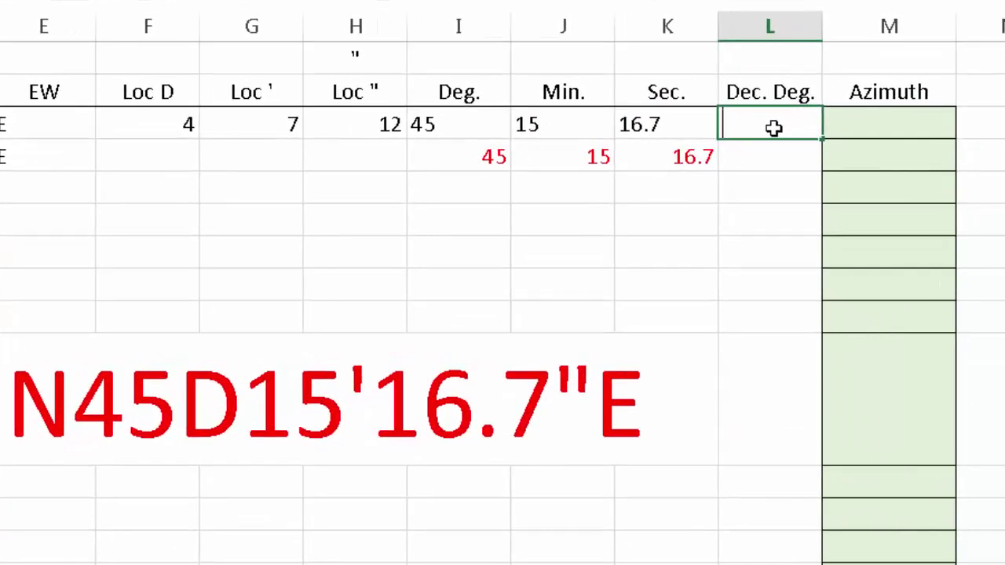
pyautogui.write('=')
pyautogui.click(467, 126)
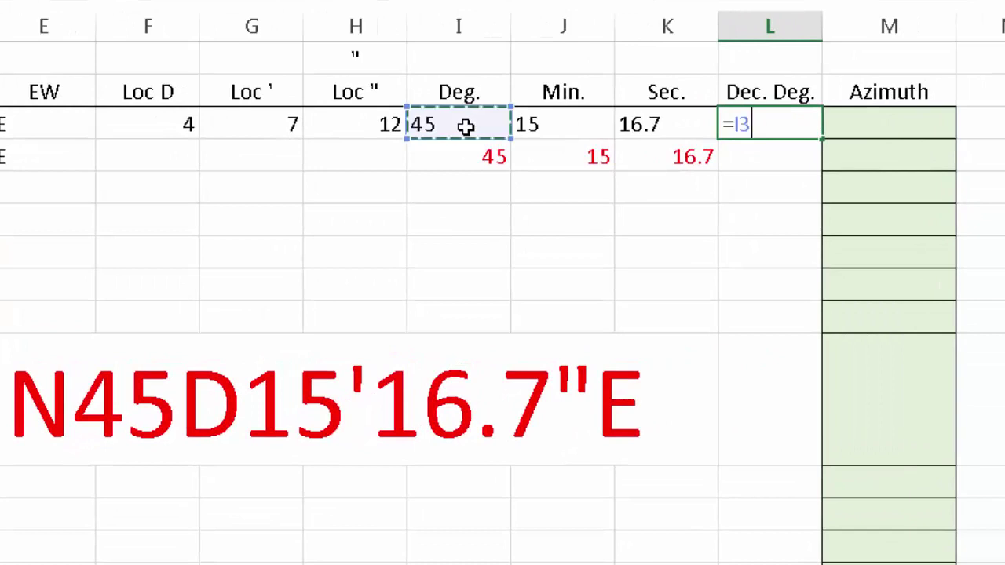
pyautogui.write('+')
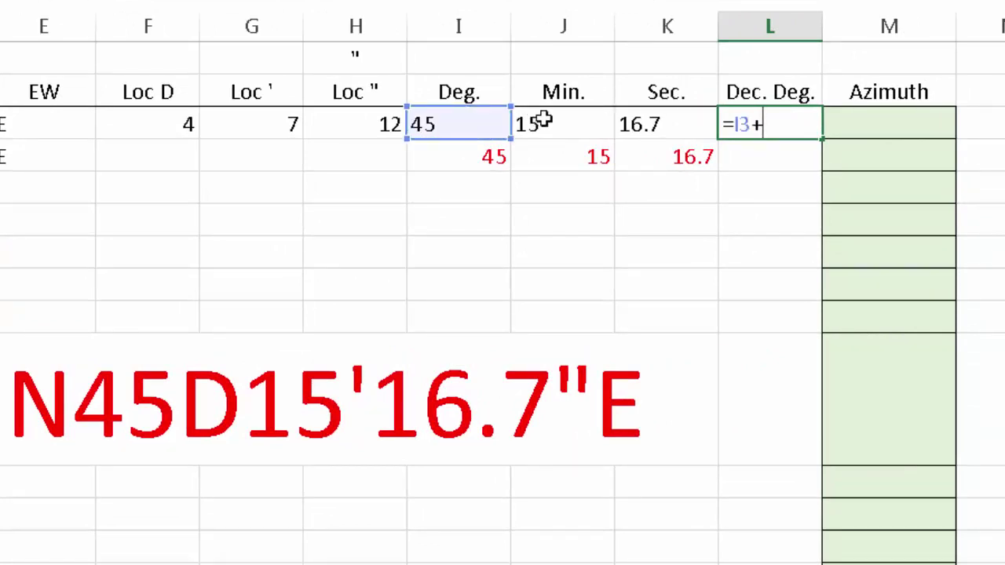
pyautogui.click(544, 121)
pyautogui.write('/60')
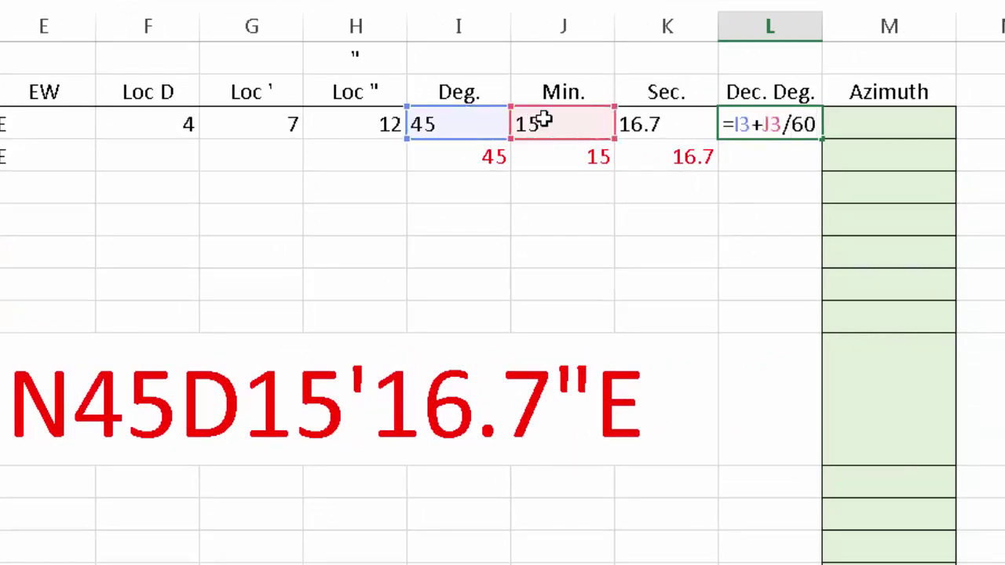
pyautogui.write('+')
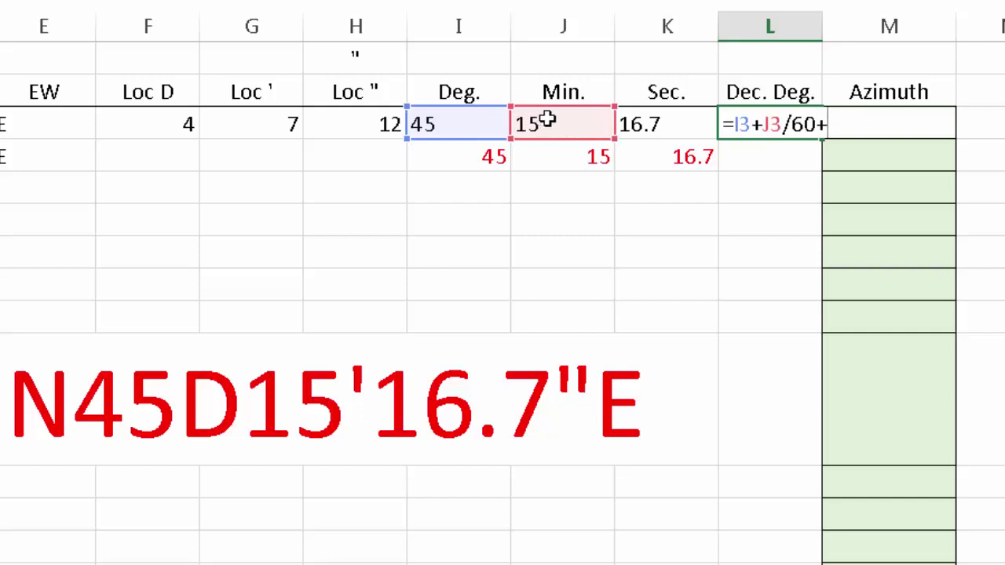
pyautogui.click(648, 124)
pyautogui.write('/3600')
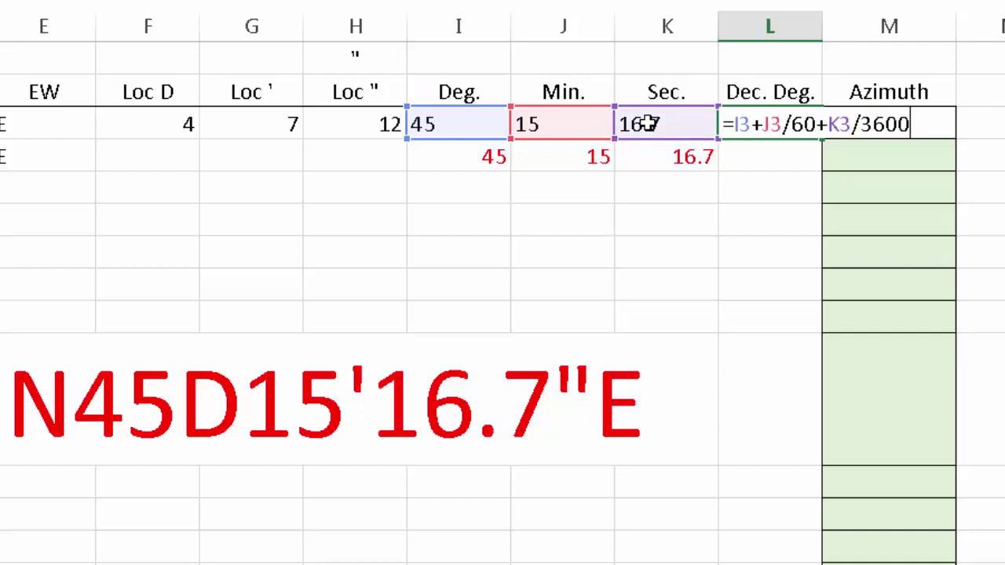
pyautogui.press('Return')
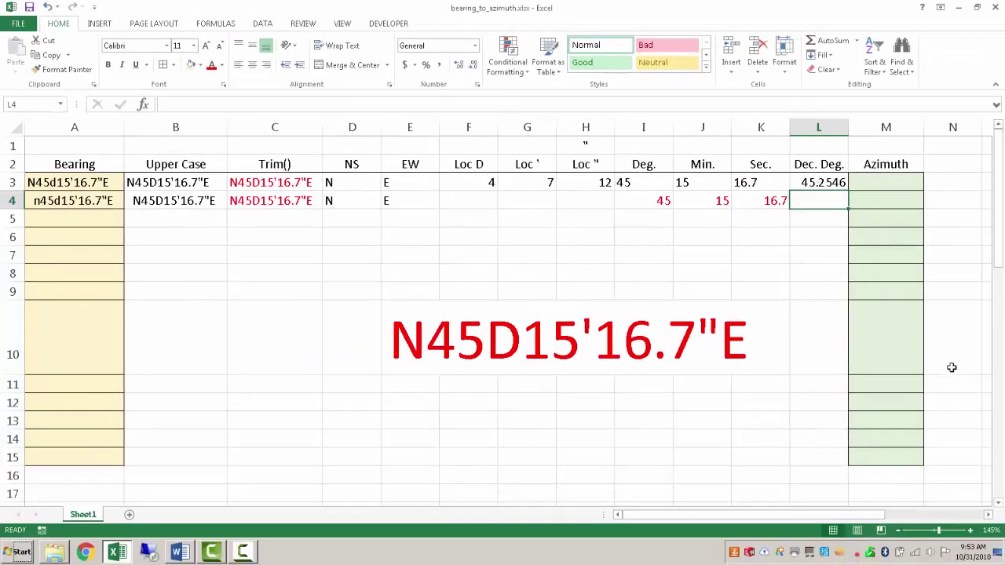
# Copy D4's formatting onto the enlarged sample bearing in E10 and clear that cell's contents
pyautogui.click(410, 346)
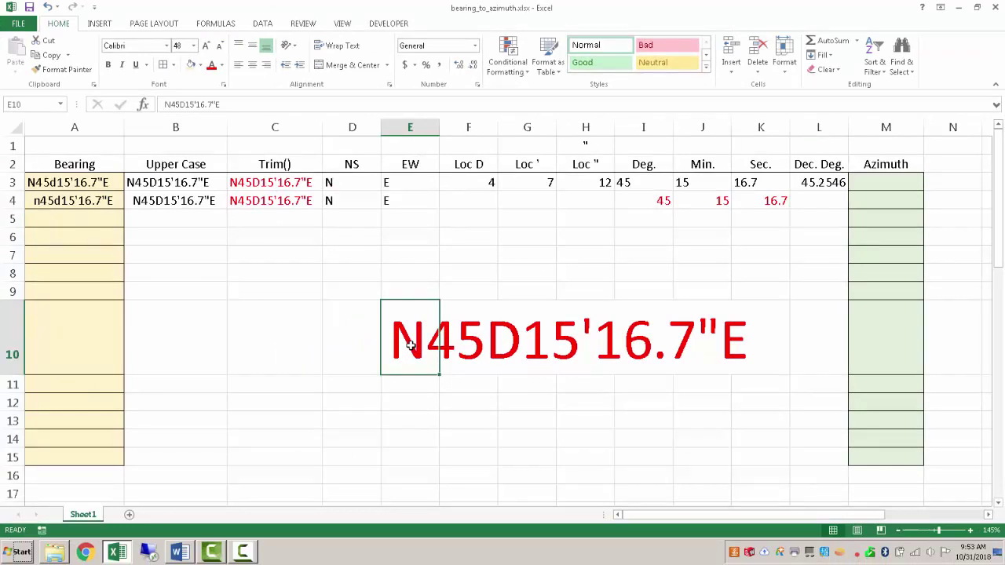
pyautogui.click(350, 202)
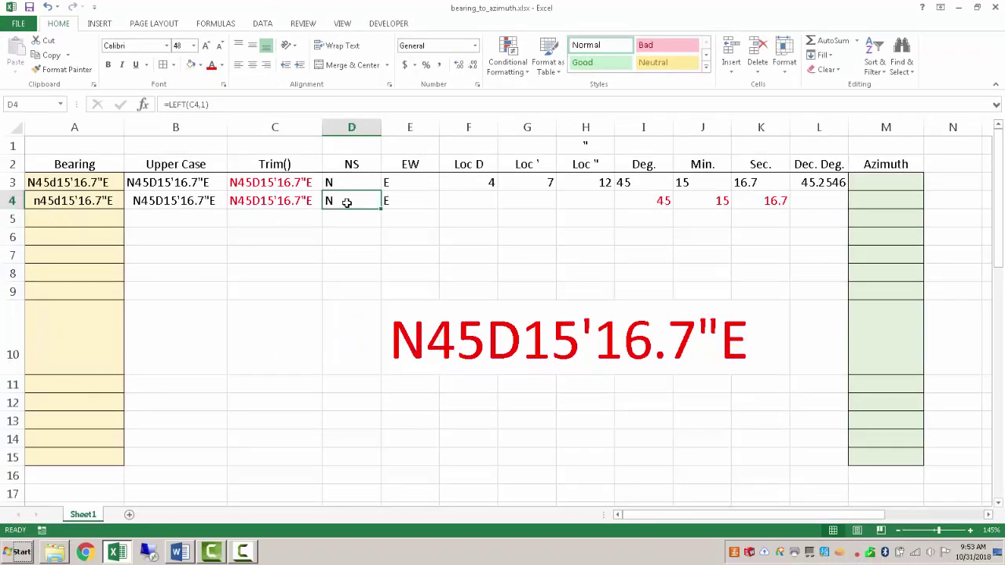
pyautogui.click(67, 71)
pyautogui.click(410, 333)
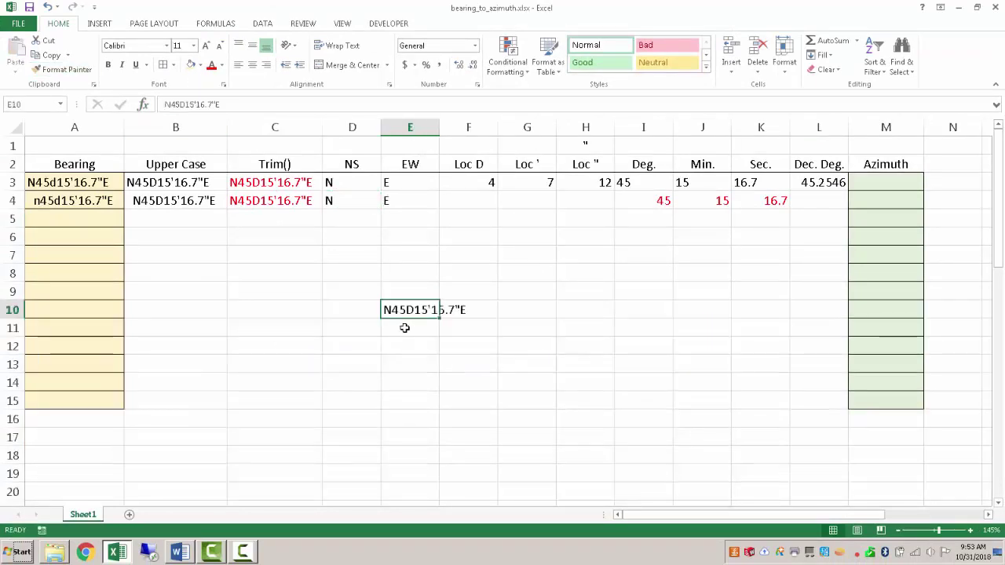
pyautogui.click(406, 325)
pyautogui.press('Up')
pyautogui.press('Delete')
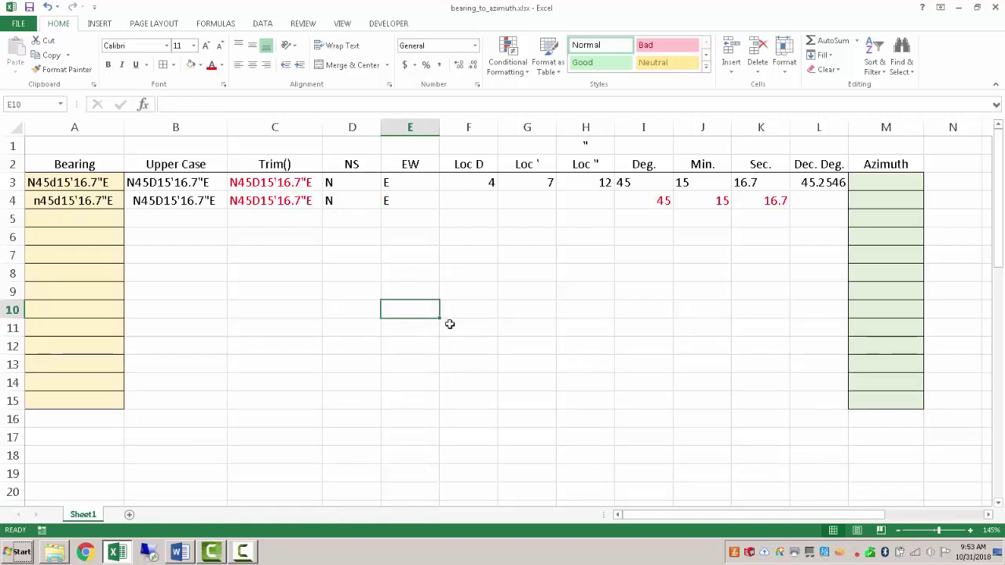
# Examine the azimuth and bearing diagrams beside the table, including the Figure 3 bearing-to-azimuth conversion rules for each quadrant
pyautogui.click(989, 516)
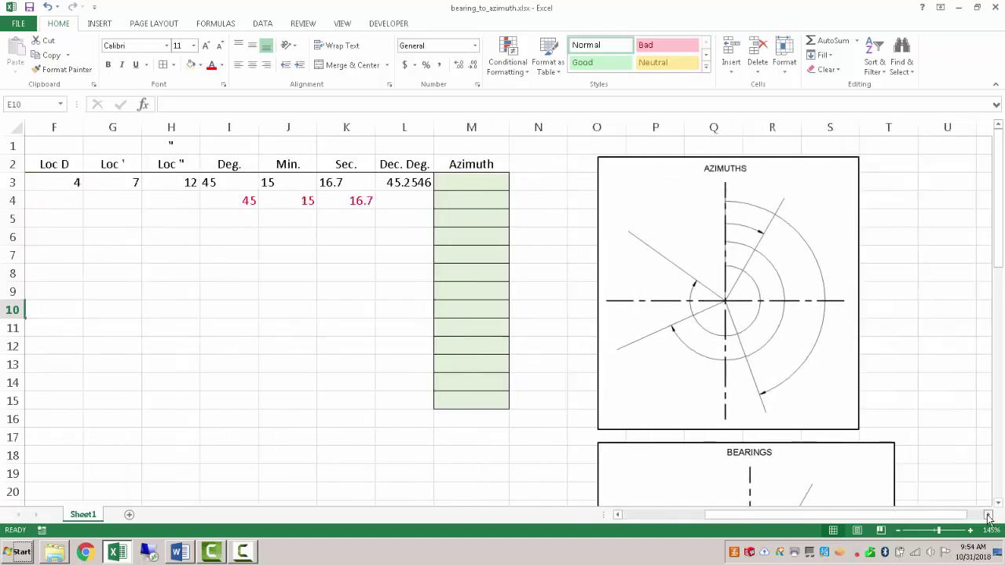
pyautogui.scroll(-1, 730, 330)
pyautogui.scroll(-10, 737, 316)
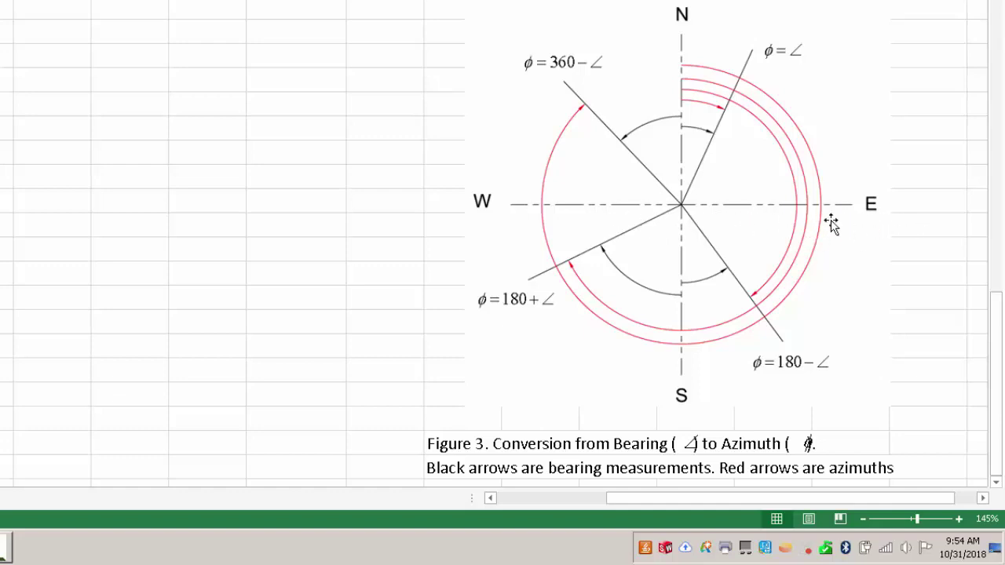
pyautogui.scroll(8, 395, 188)
pyautogui.scroll(3, 403, 190)
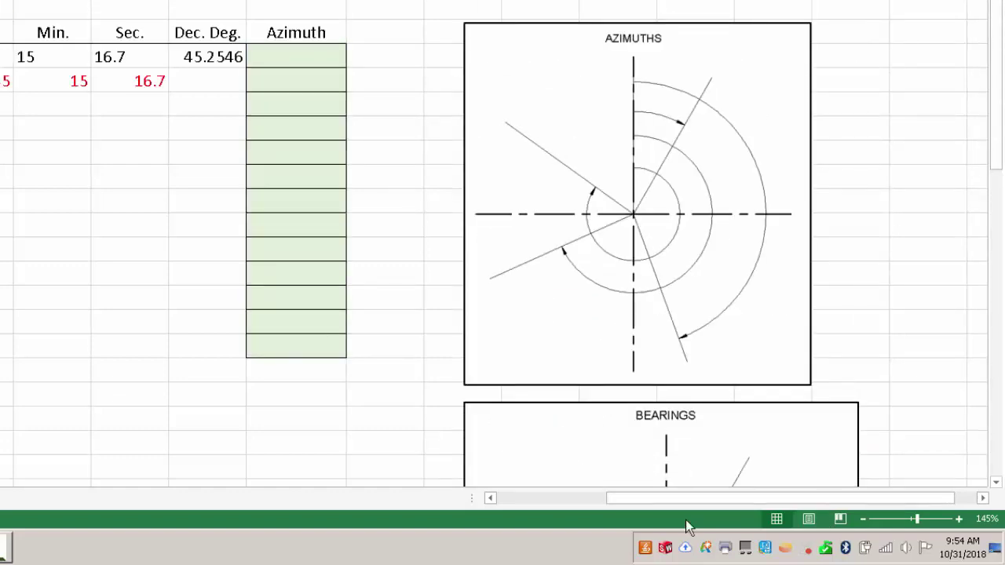
pyautogui.moveTo(645, 500); pyautogui.dragTo(564, 501)
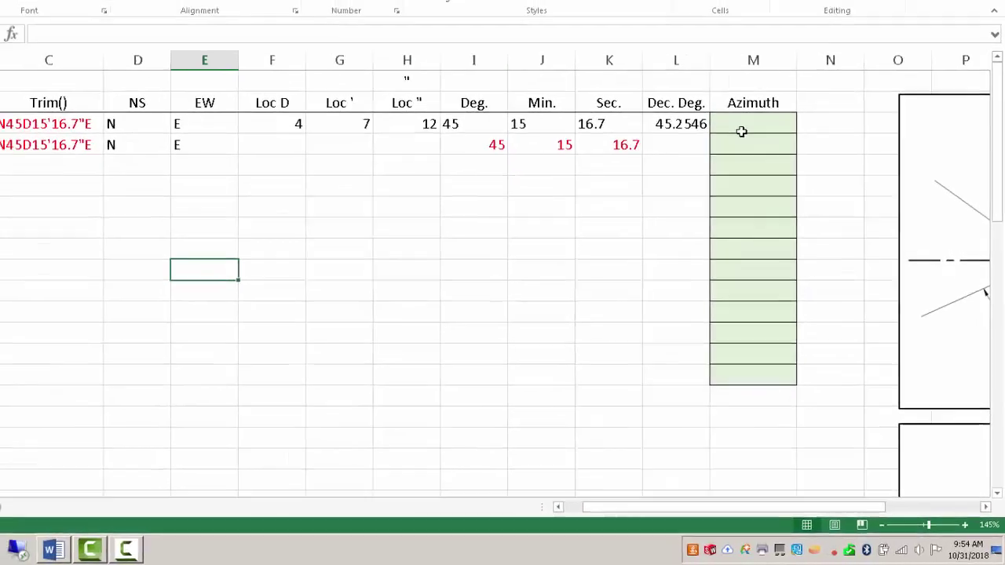
pyautogui.click(611, 56)
pyautogui.write('=if')
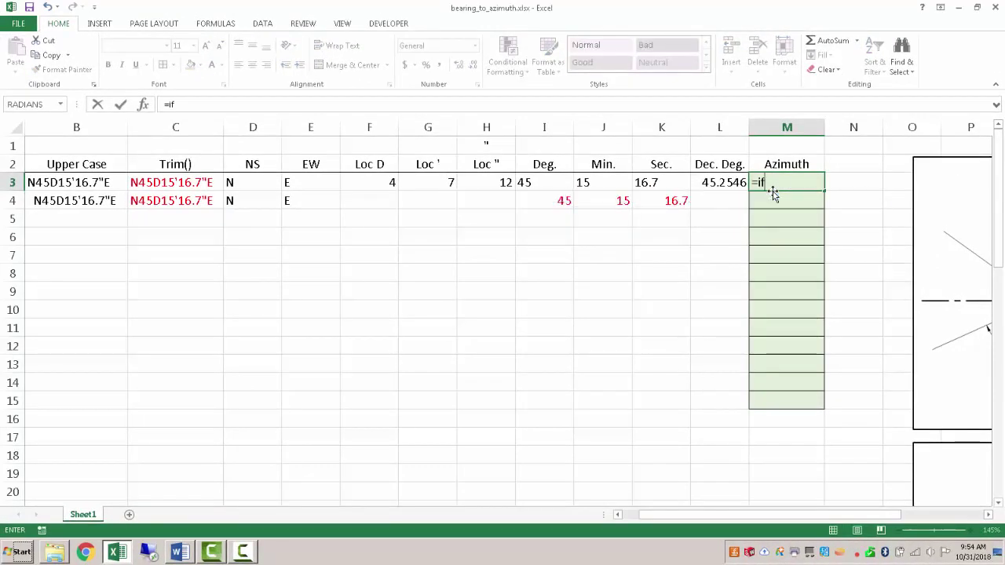
pyautogui.click(991, 515)
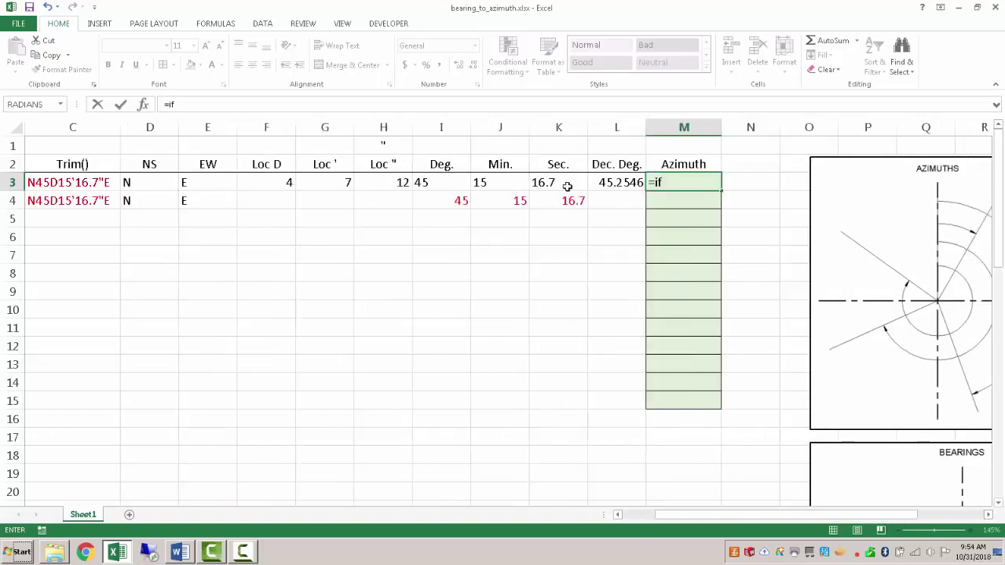
pyautogui.moveTo(819, 517); pyautogui.dragTo(786, 515)
pyautogui.press('Escape')
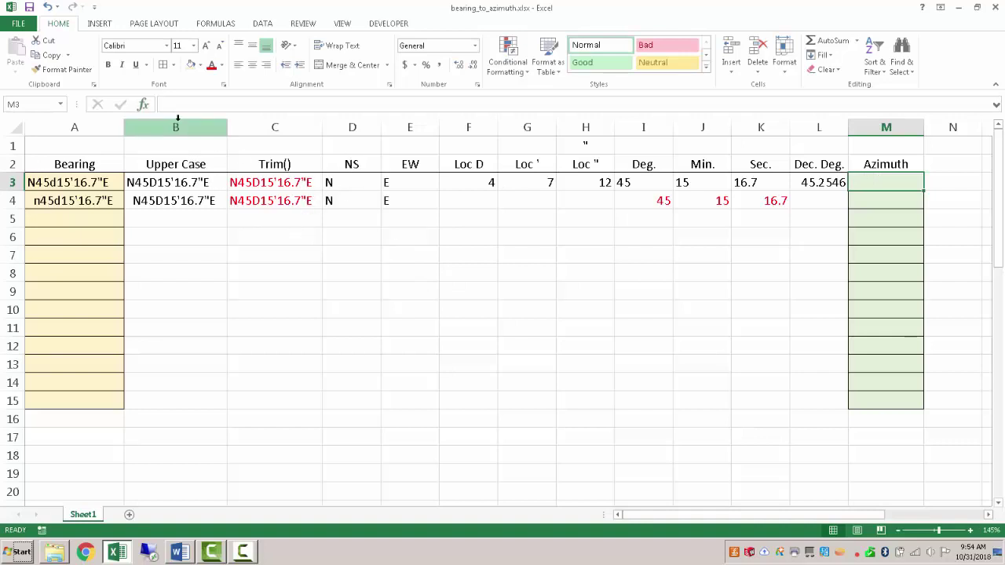
# Hide the Upper Case and Trim() columns, B and C
pyautogui.moveTo(179, 127); pyautogui.dragTo(268, 127)
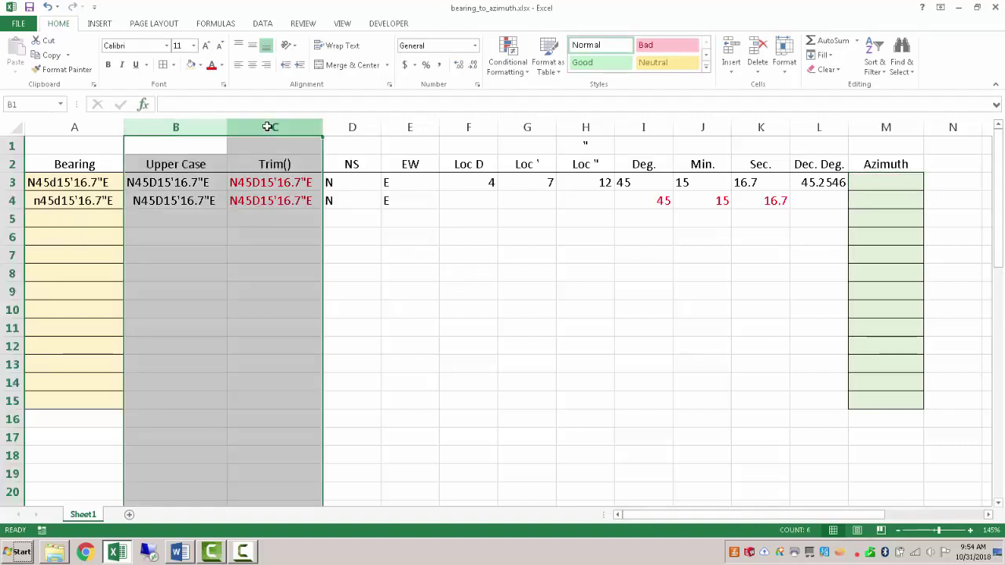
pyautogui.rightClick(267, 125)
pyautogui.click(296, 291)
pyautogui.click(257, 272)
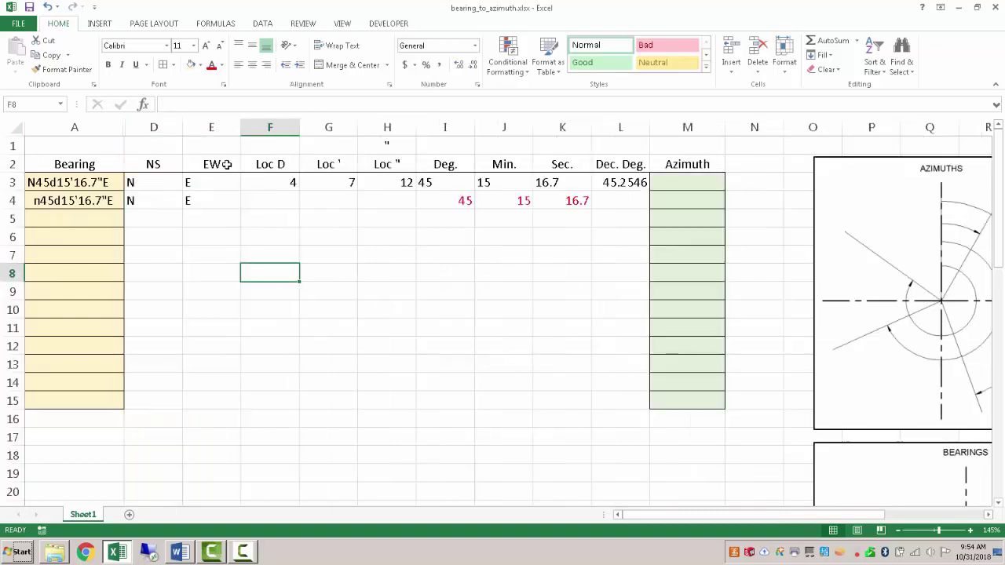
# Hide columns F through K, from Loc D to Sec
pyautogui.click(268, 126)
pyautogui.moveTo(303, 129); pyautogui.dragTo(564, 130)
pyautogui.rightClick(562, 132)
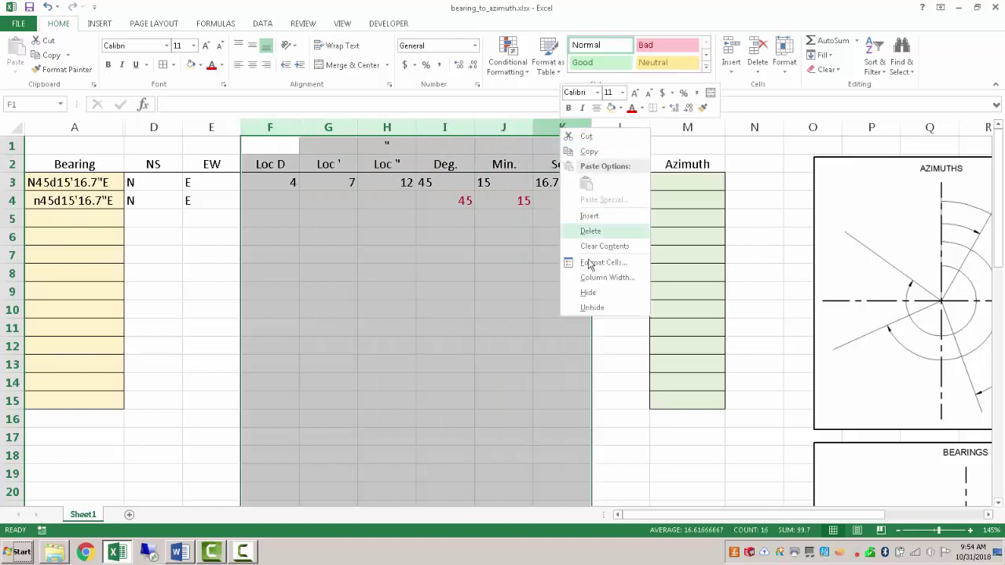
pyautogui.click(588, 292)
pyautogui.click(254, 276)
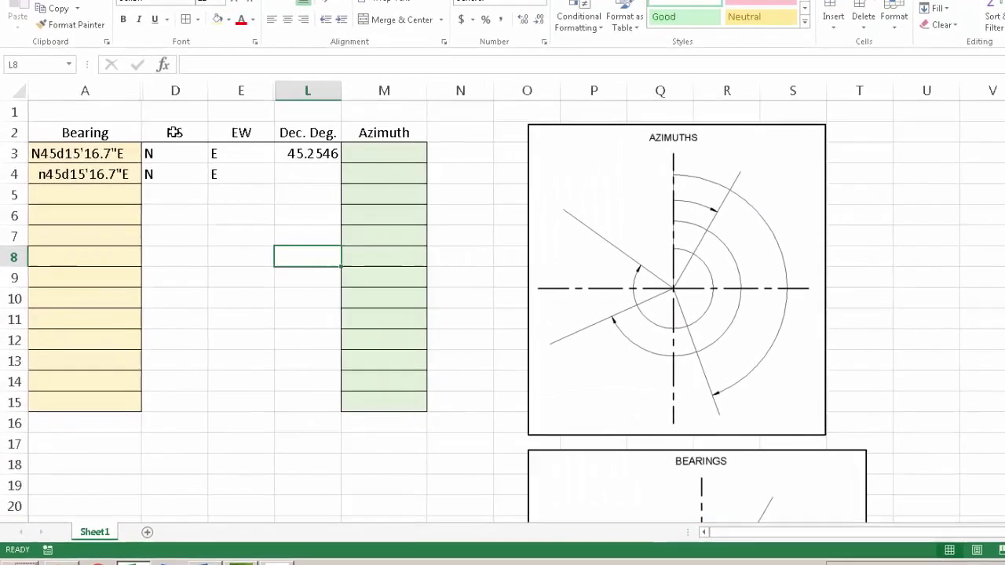
pyautogui.click(153, 165)
pyautogui.click(211, 164)
pyautogui.click(385, 71)
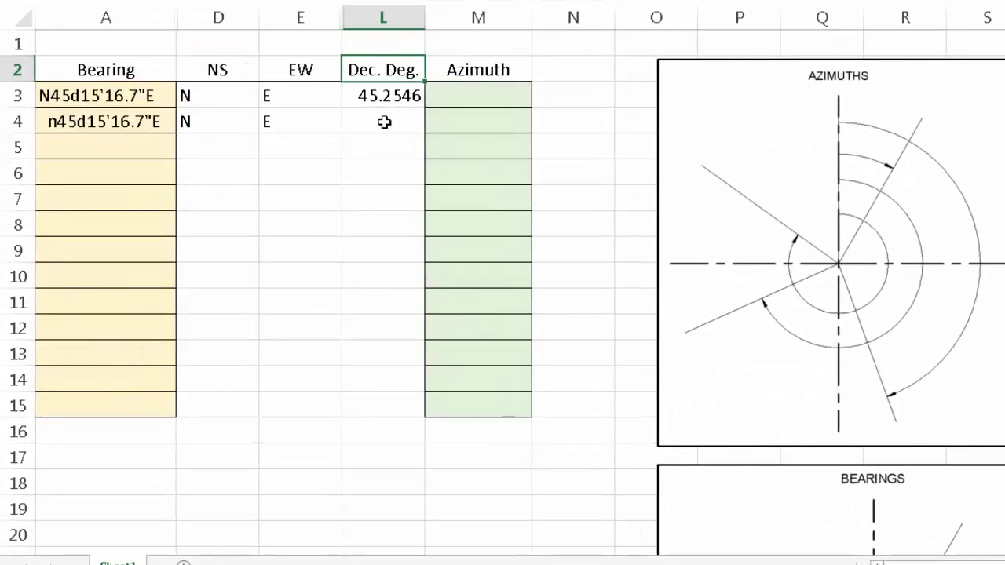
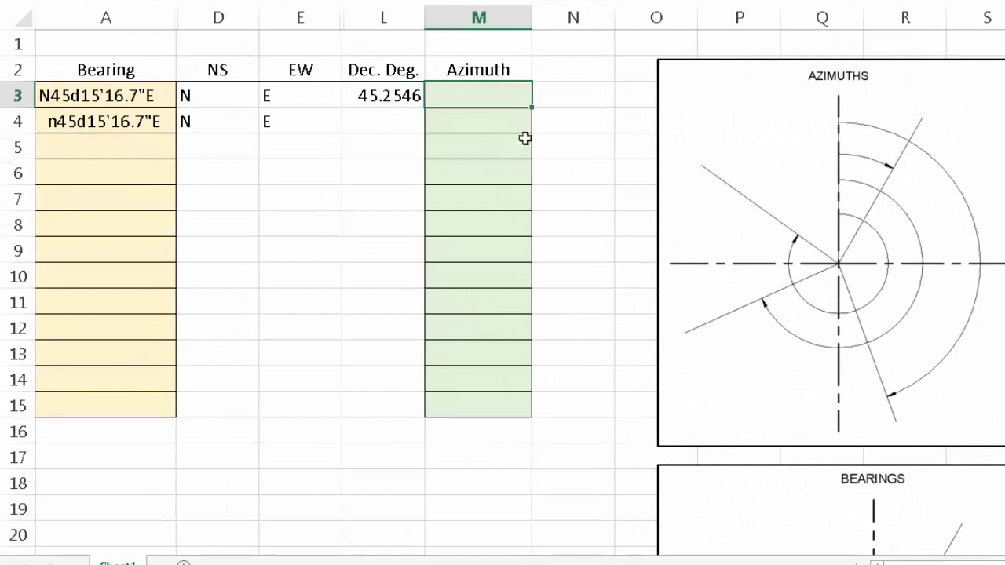
# Enter an IF formula in Azimuth cell M3 that returns "_NORTH_" when D3="N" and "_FALSE_" otherwise
pyautogui.write('=if(')
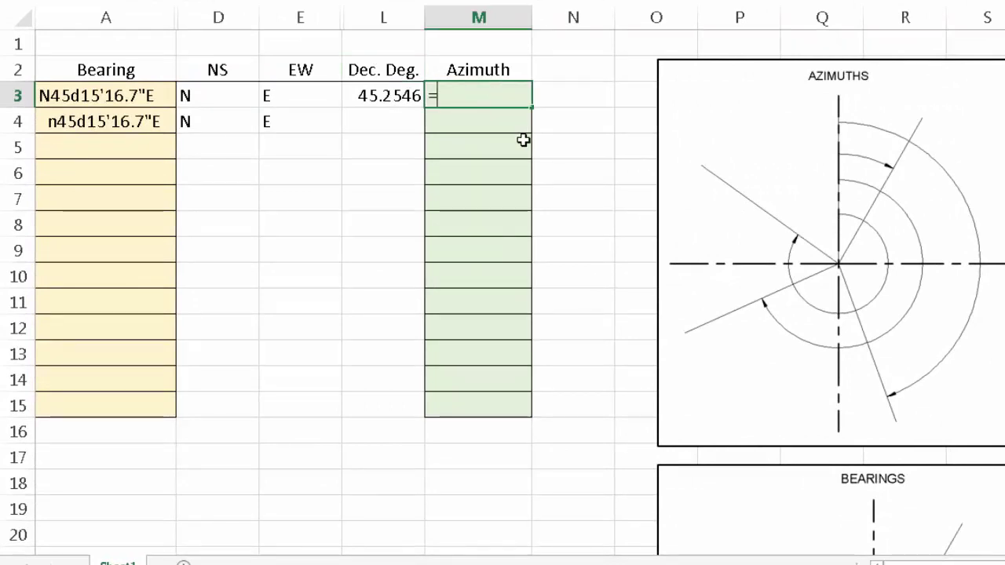
pyautogui.click(217, 95)
pyautogui.write('="N')
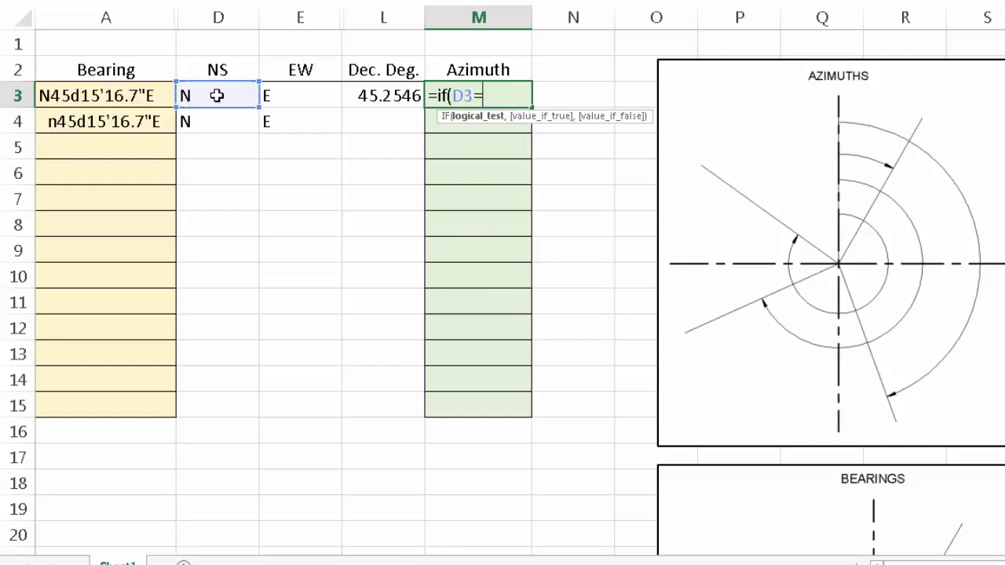
pyautogui.write('",')
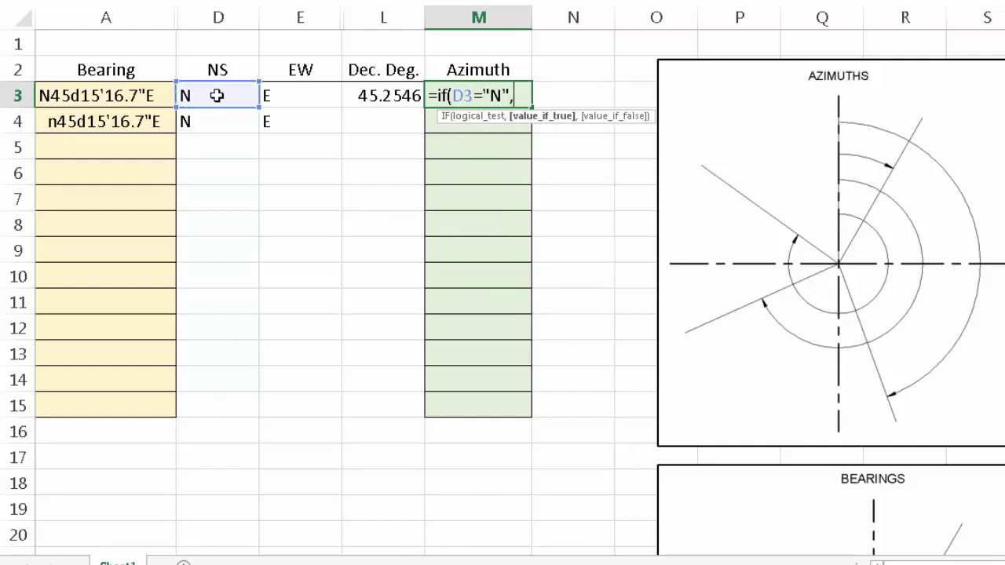
pyautogui.write('"NORTH')
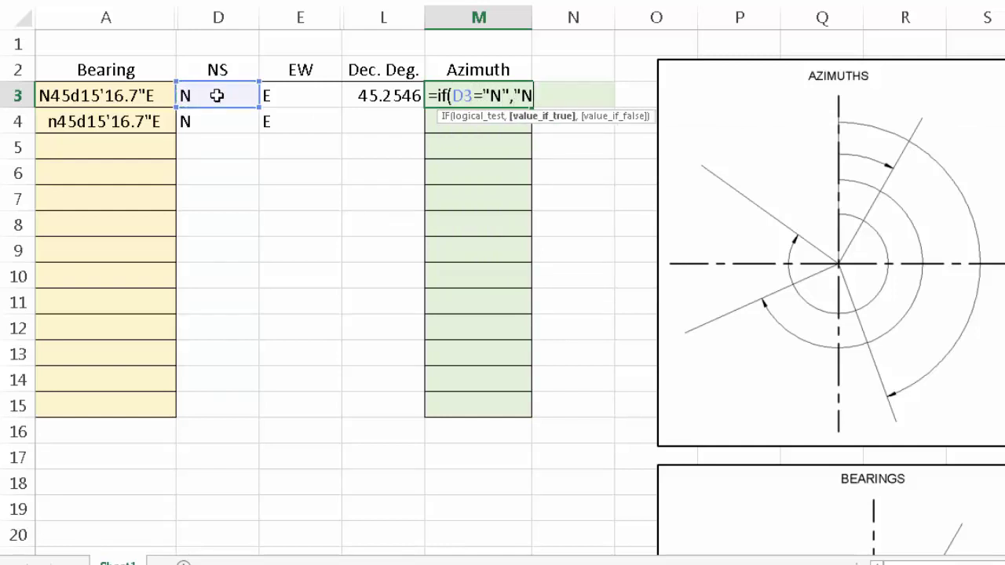
pyautogui.press('BackSpace')
pyautogui.press('BackSpace')
pyautogui.press('BackSpace')
pyautogui.press('BackSpace')
pyautogui.write('_NORTH')
pyautogui.write('_",')
pyautogui.write('"_')
pyautogui.write('FAS')
pyautogui.write('SE_')
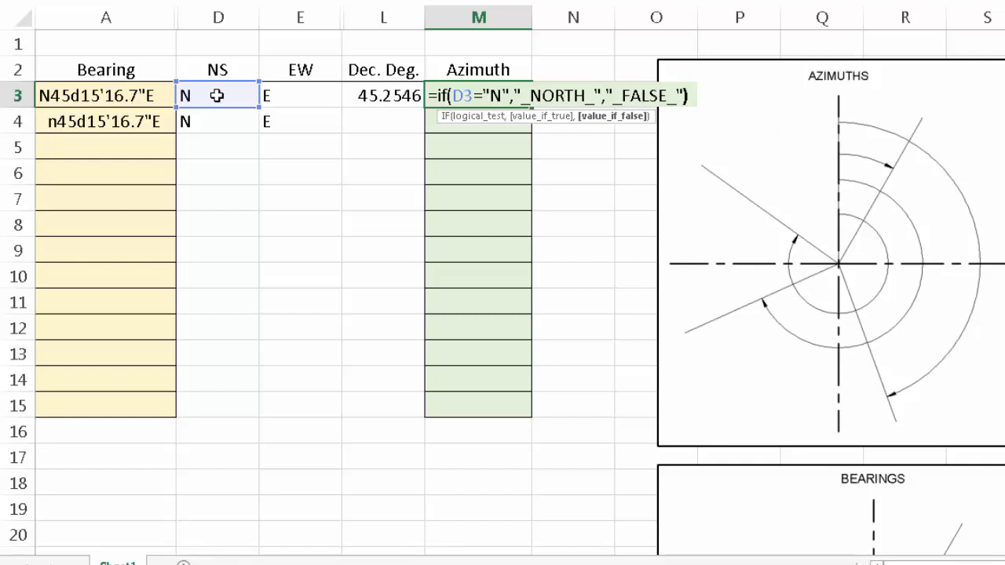
pyautogui.press('Return')
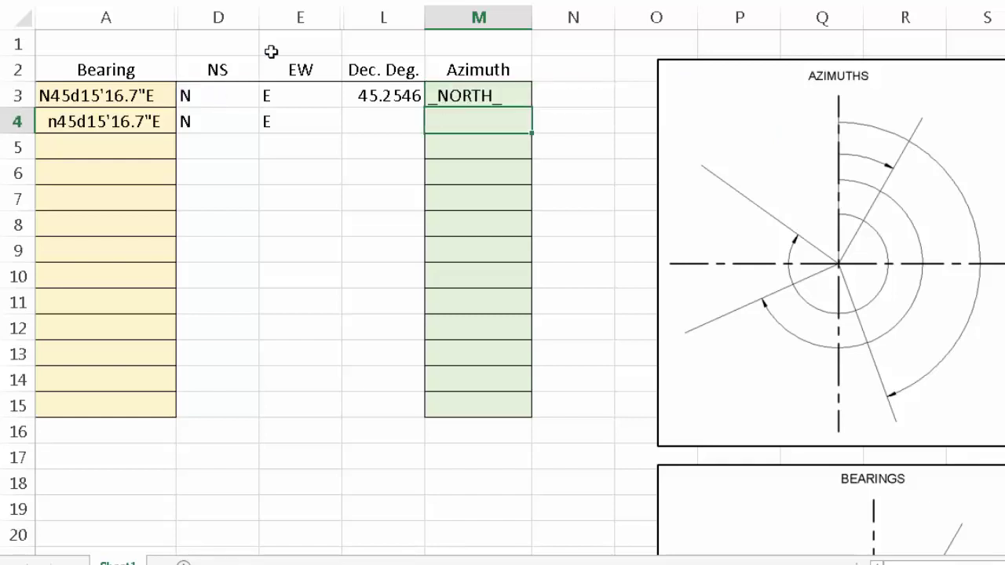
# Replace the FALSE text in M3's IF formula so that its value-if-false is "_SOUTH_"
pyautogui.doubleClick(475, 96)
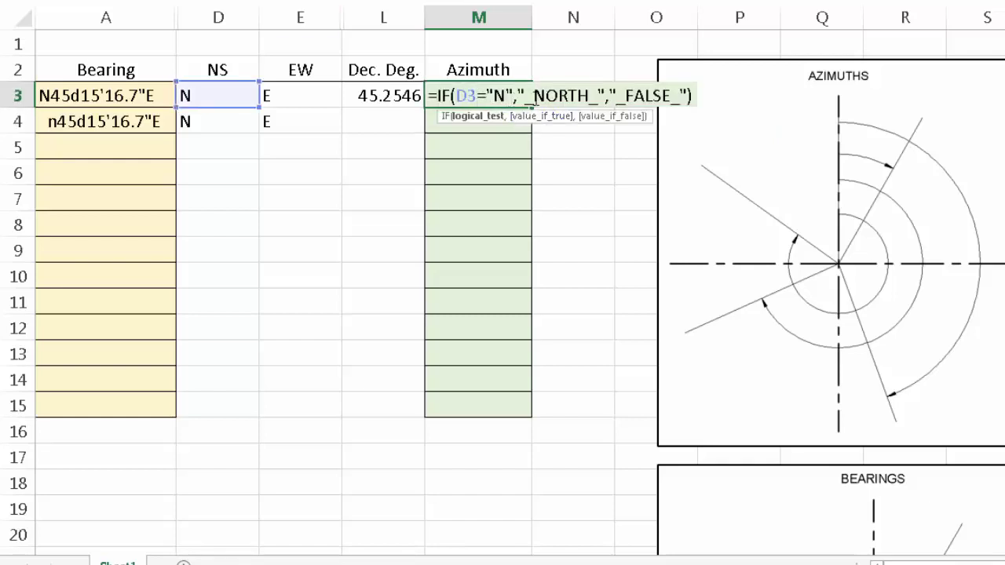
pyautogui.moveTo(627, 95); pyautogui.dragTo(664, 93)
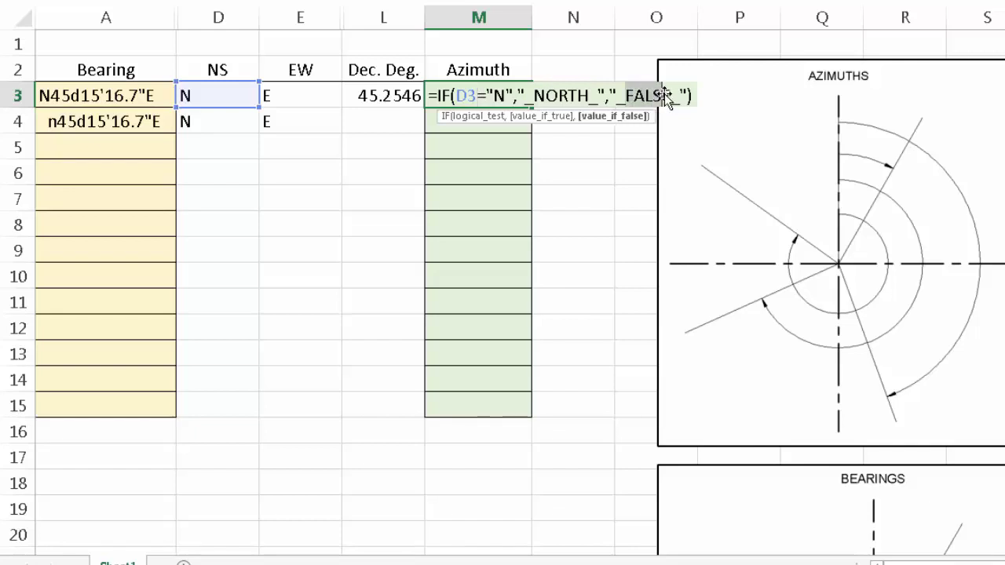
pyautogui.write('SOUTH')
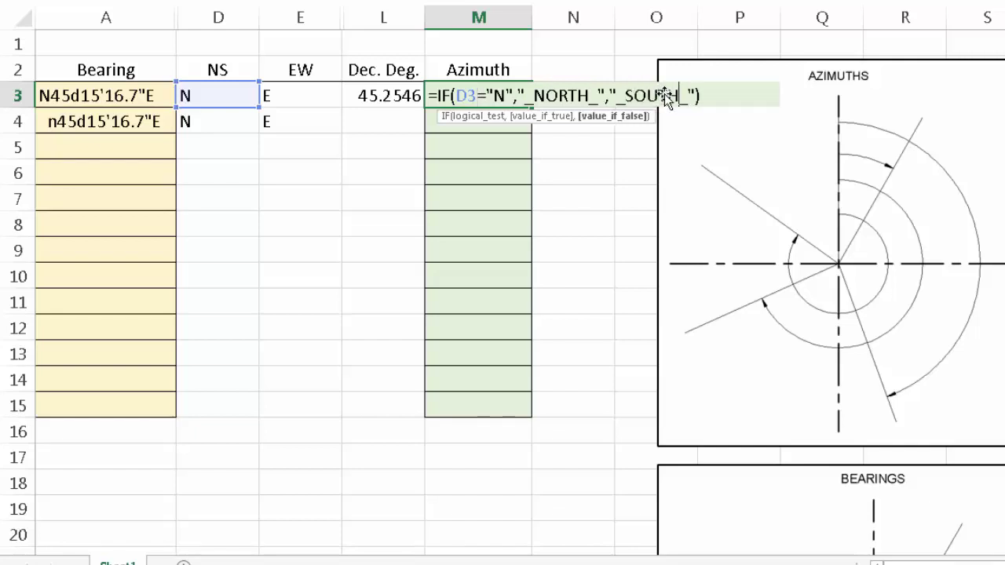
pyautogui.press('Return')
# Test the south case by changing the bearing in A3 to S45d15'16.7"E
pyautogui.click(118, 100)
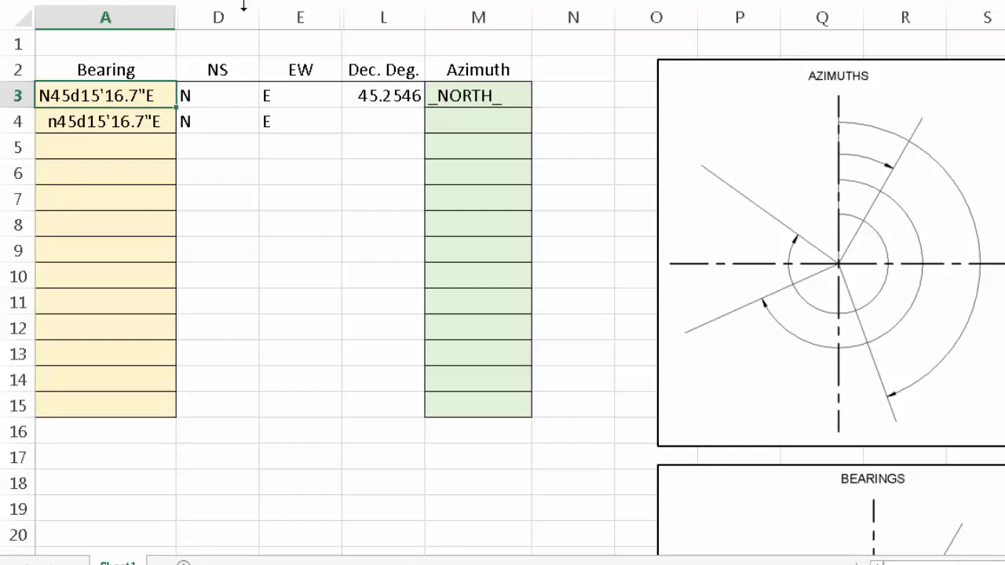
pyautogui.write('S45d15\'16.7"E')
pyautogui.press('Return')
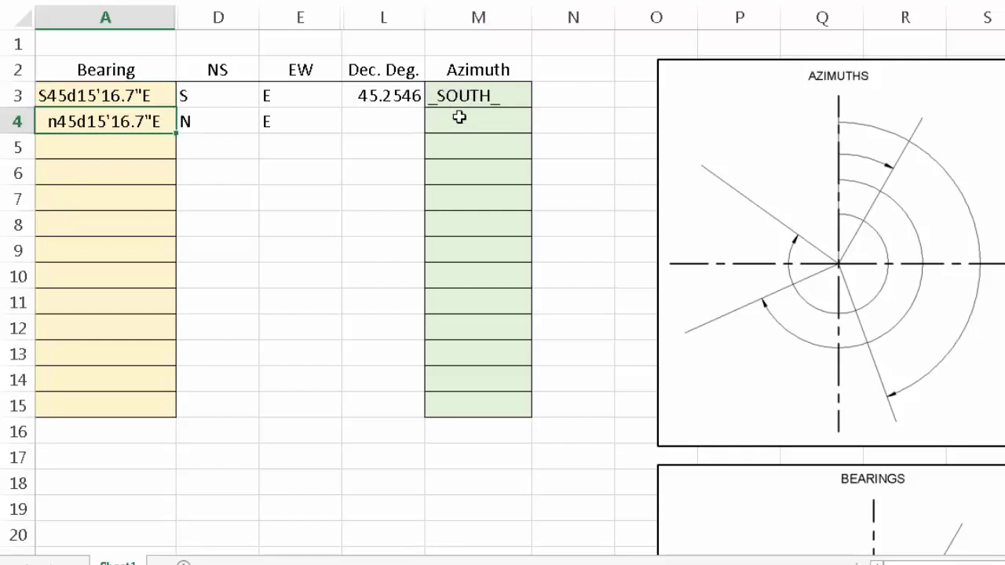
# Replace "_NORTH_" in M3's formula with a nested IF that tests E3="E" and returns "_NE_" when true
pyautogui.click(471, 95)
pyautogui.doubleClick(470, 95)
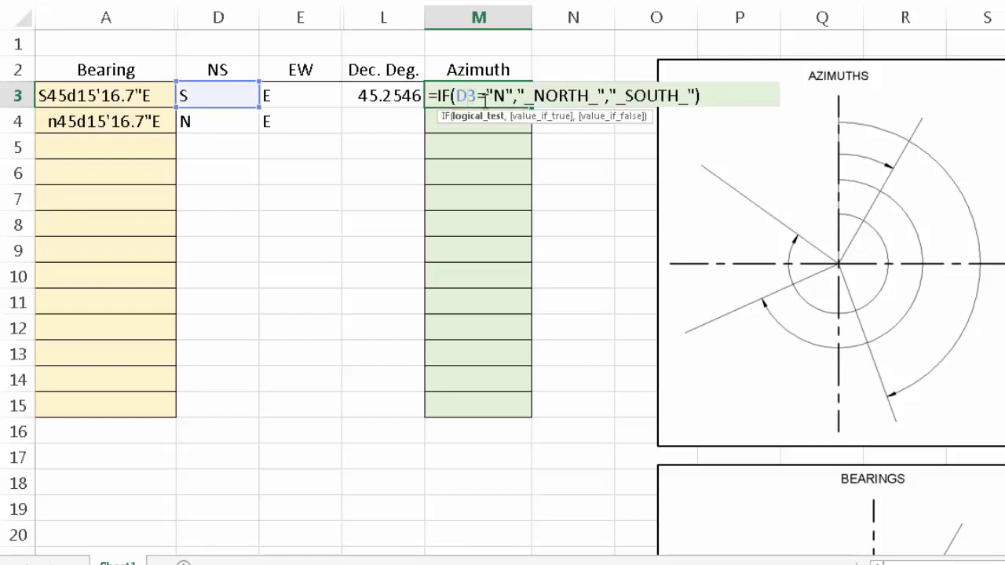
pyautogui.moveTo(523, 95); pyautogui.dragTo(606, 95)
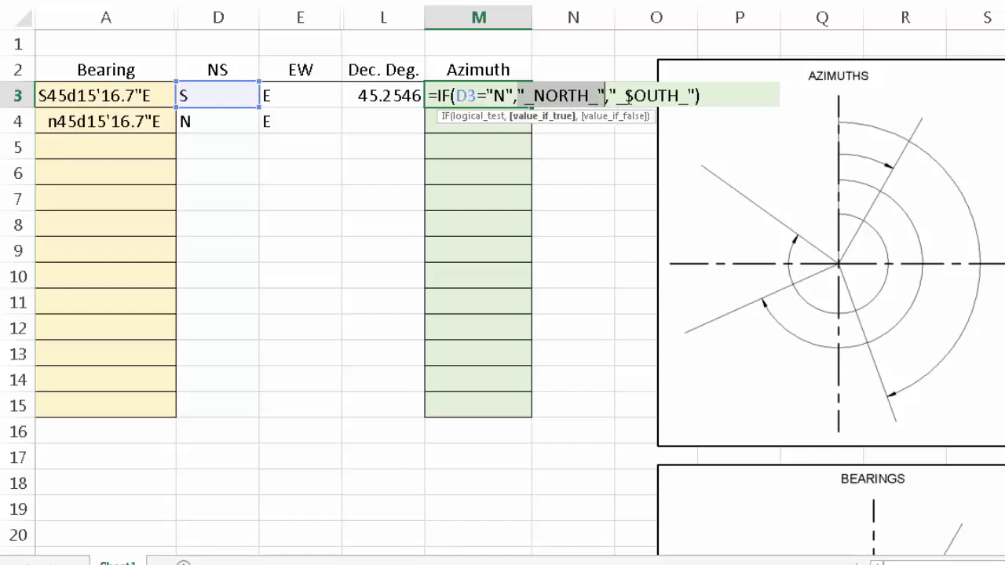
pyautogui.write('if(')
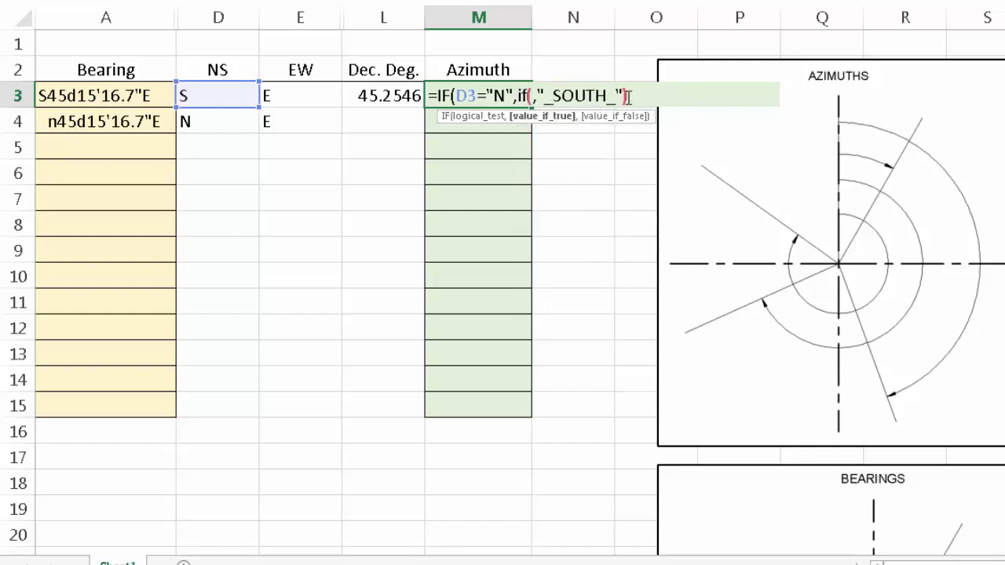
pyautogui.click(309, 104)
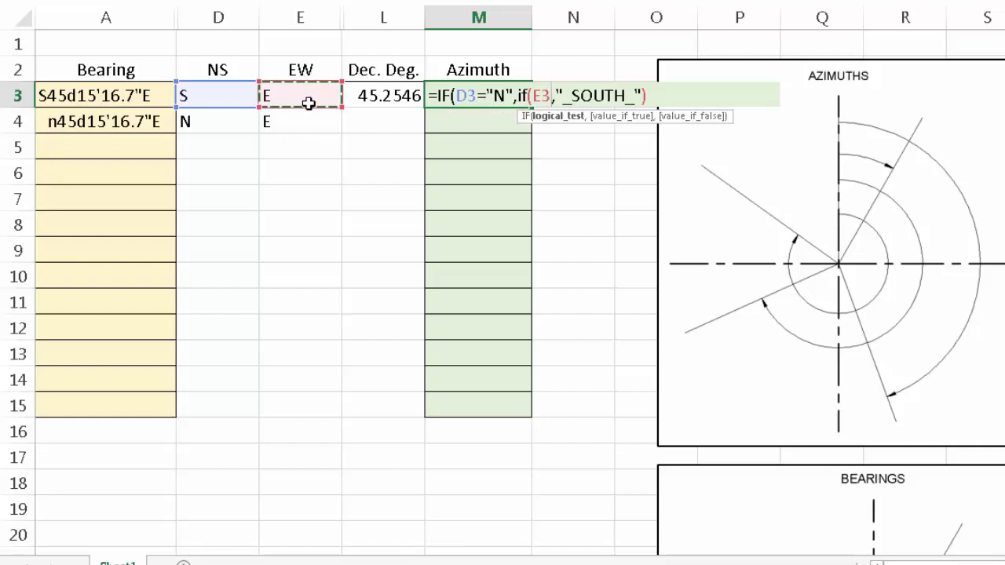
pyautogui.write('="E","')
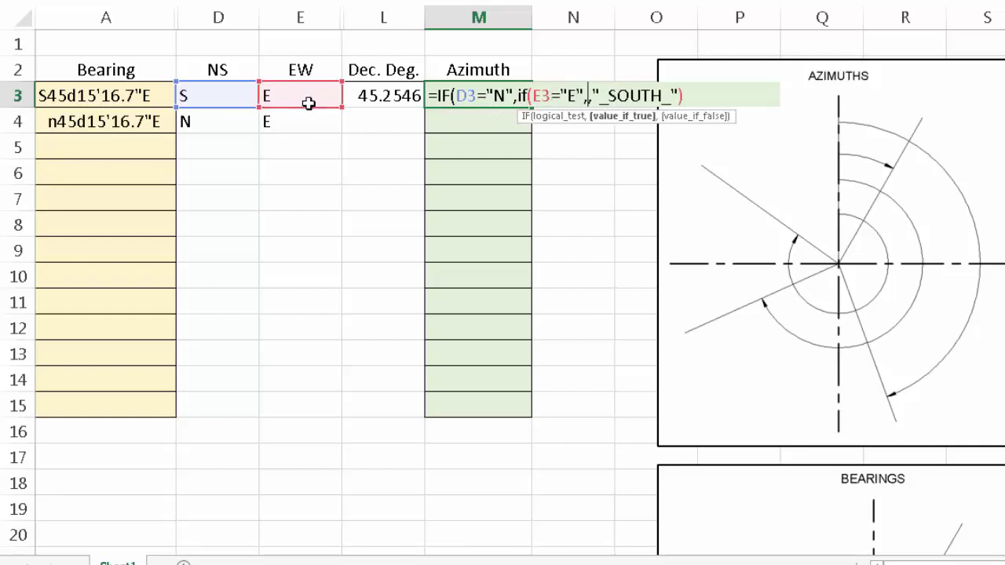
pyautogui.write('_NE_"')
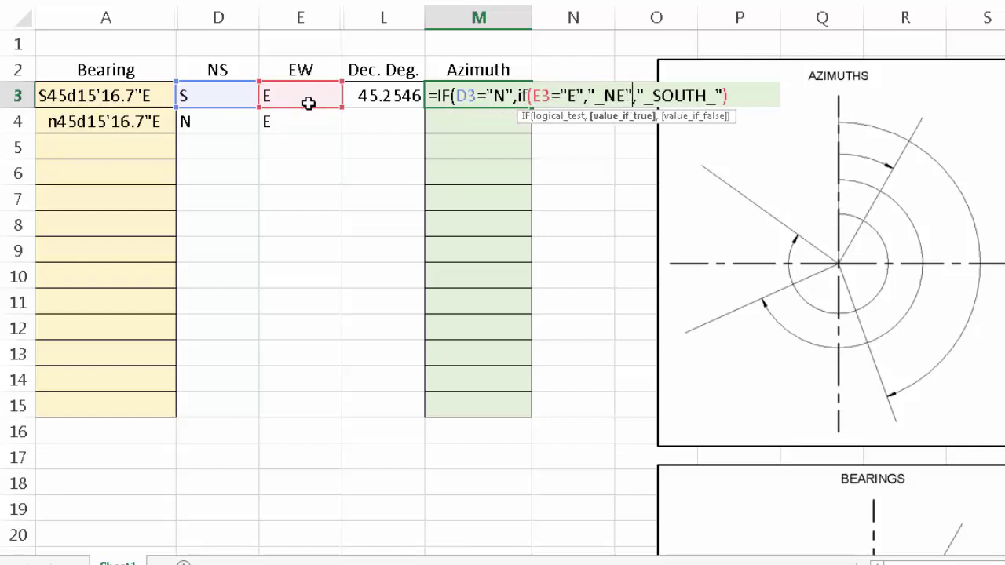
# Complete the nested IF in M3 with "_NW_" as its value-if-false and a closing parenthesis before "_SOUTH_", and commit the formula
pyautogui.write(',"')
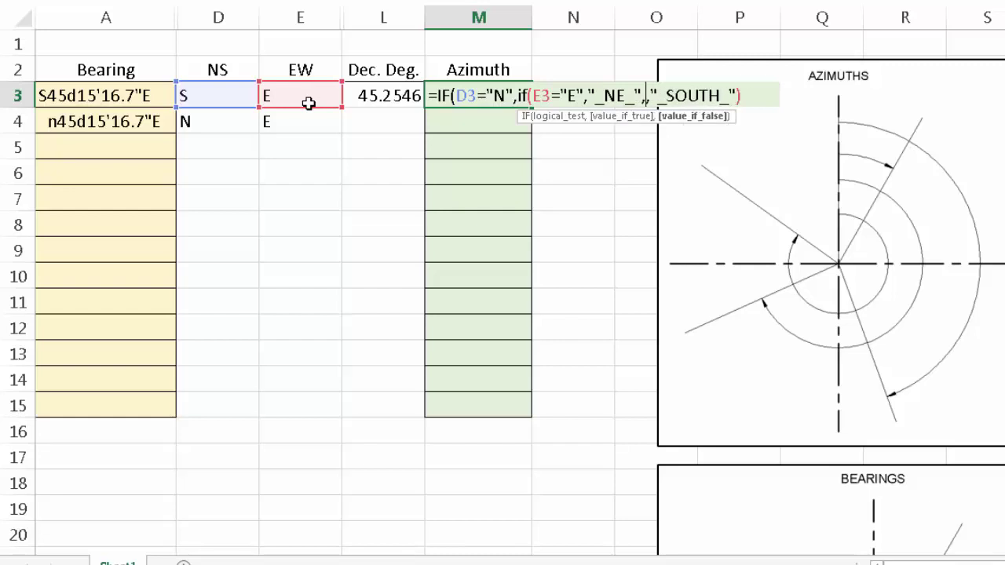
pyautogui.write('_NW)","_SOUTH_")')
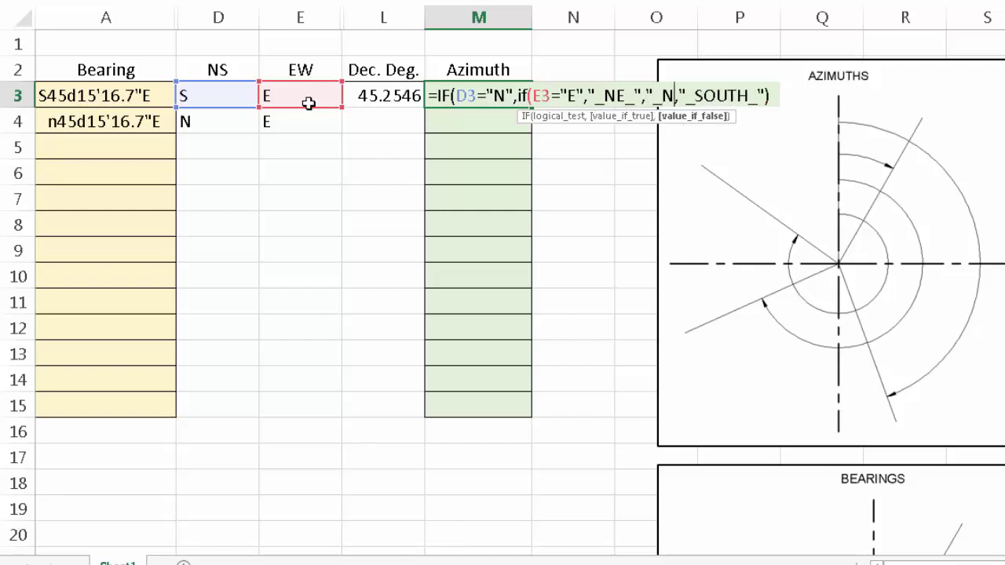
pyautogui.press('BackSpace')
pyautogui.press('BackSpace')
pyautogui.write('_"')
pyautogui.press('Return')
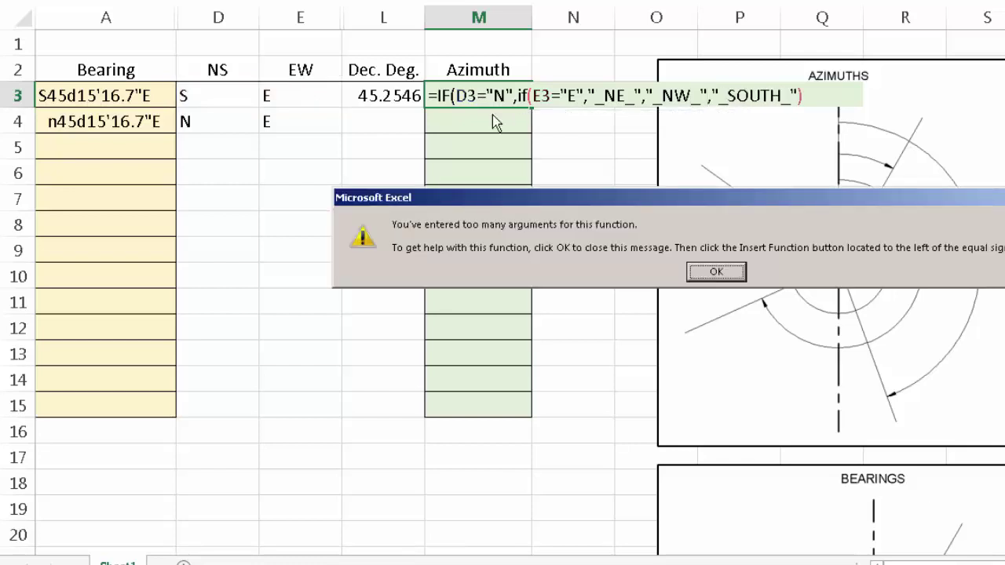
pyautogui.click(716, 273)
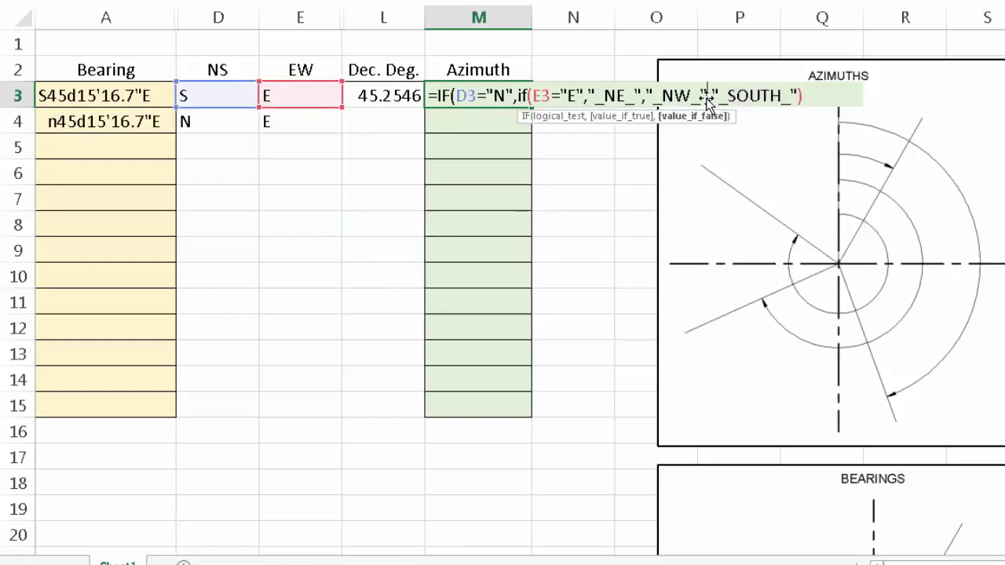
pyautogui.write(')')
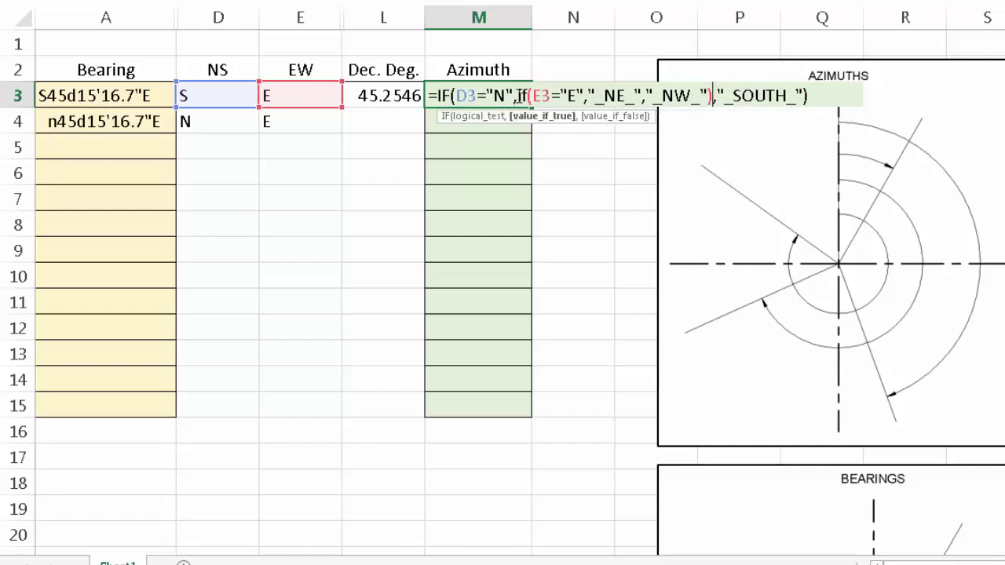
pyautogui.moveTo(520, 93); pyautogui.dragTo(714, 92)
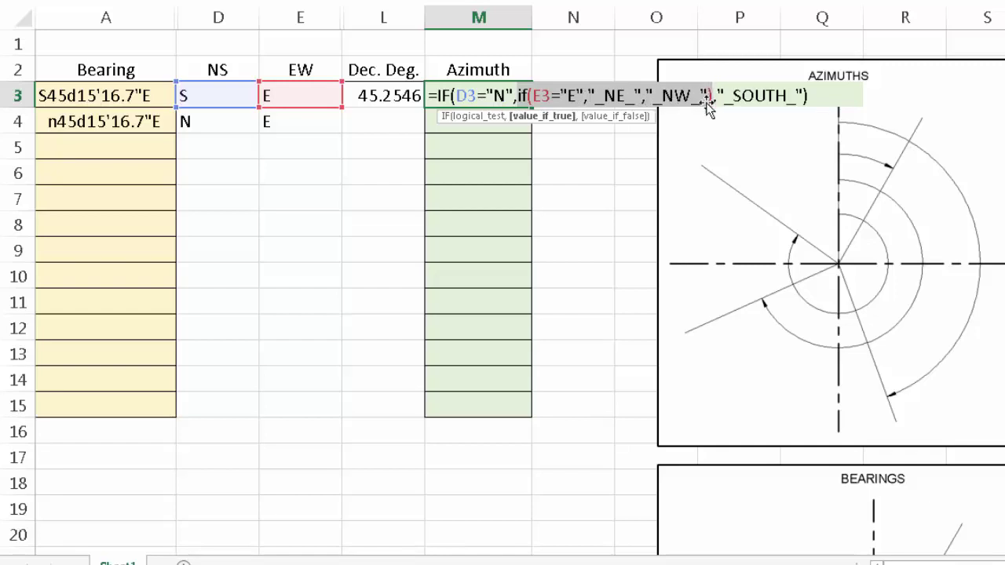
pyautogui.press('Return')
# Test both northern quadrants by changing the bearing in A3 to N45d15'16.7"E and after that to N45d15'16.7"W
pyautogui.click(105, 95)
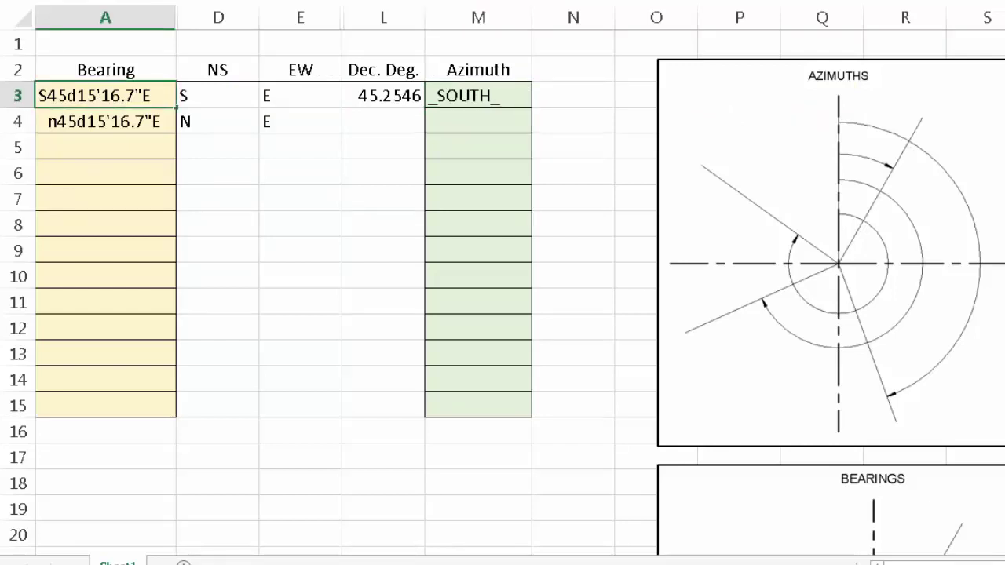
pyautogui.press('Delete')
pyautogui.write('N')
pyautogui.press('Return')
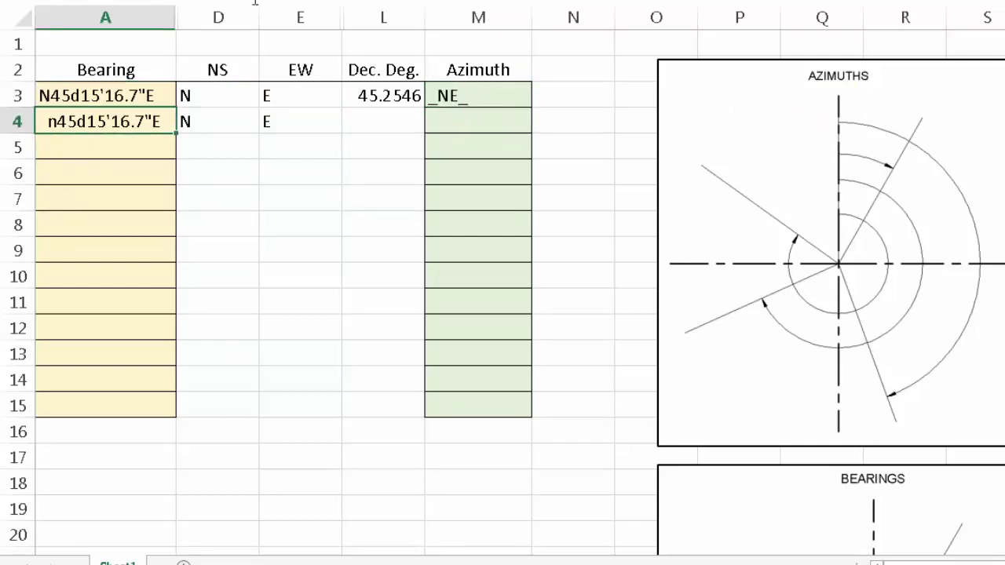
pyautogui.click(116, 94)
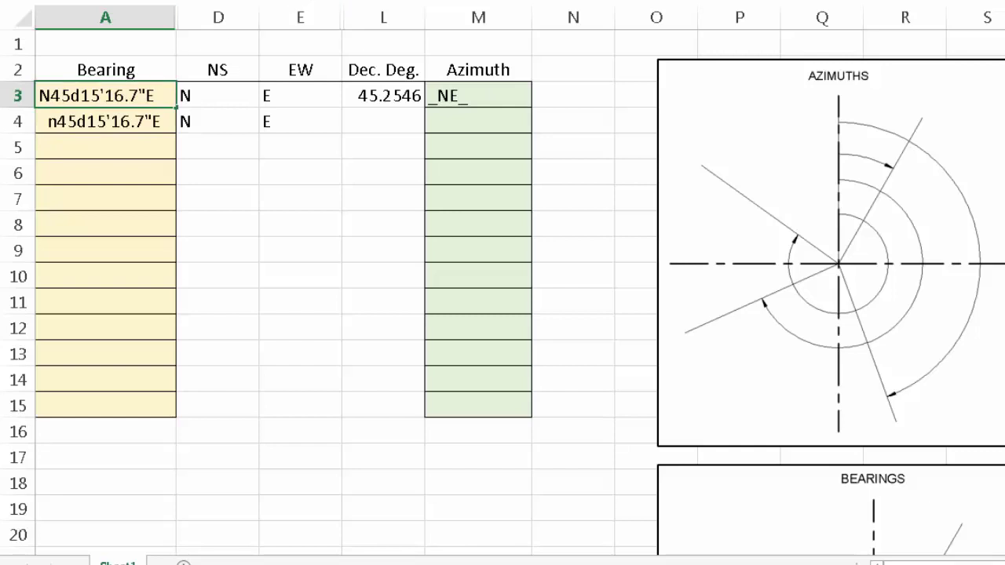
pyautogui.press('Return')
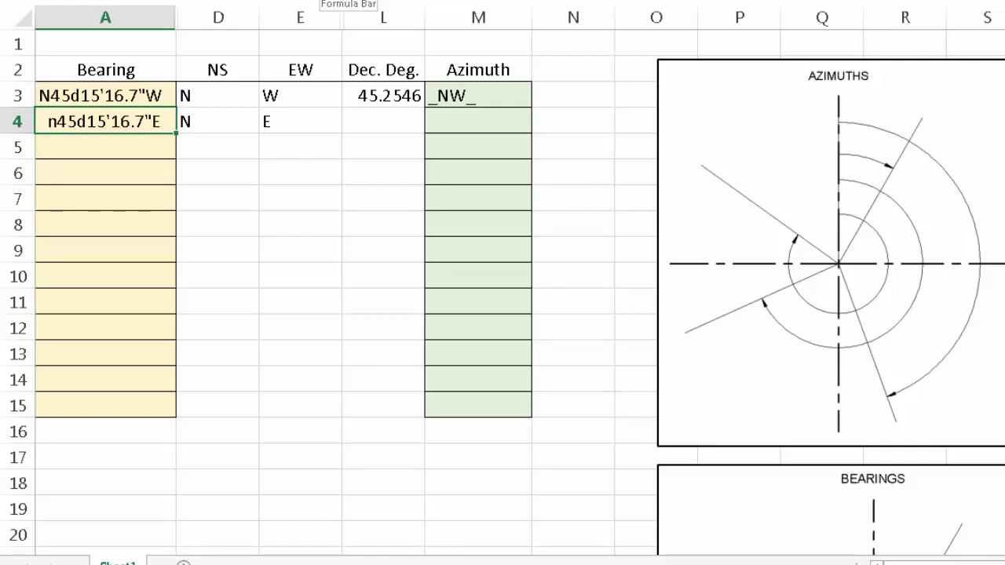
# Replace "_SOUTH_" in M3's formula with a copy of the nested IF(E3="E","_NE_","_NW_")
pyautogui.click(449, 95)
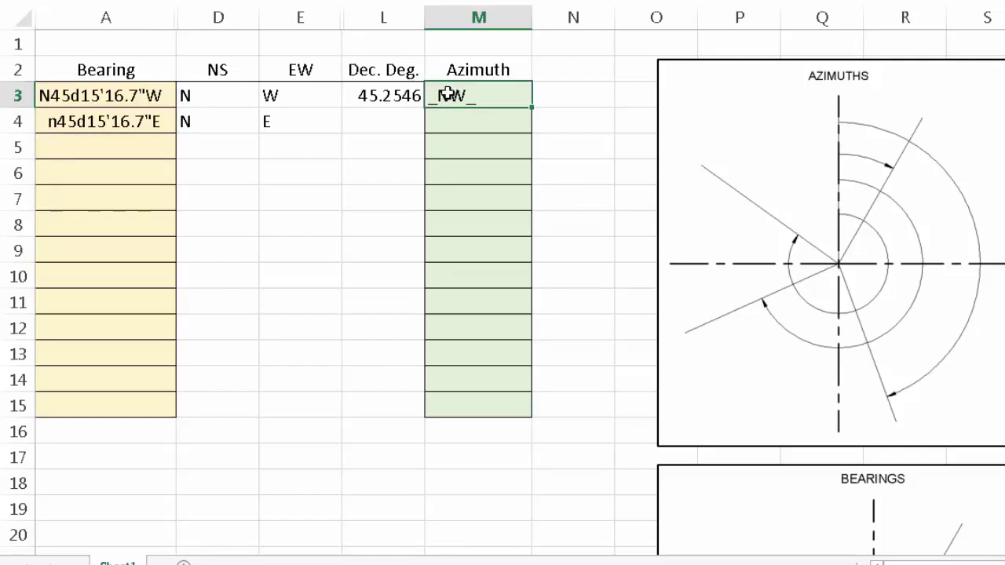
pyautogui.doubleClick(459, 95)
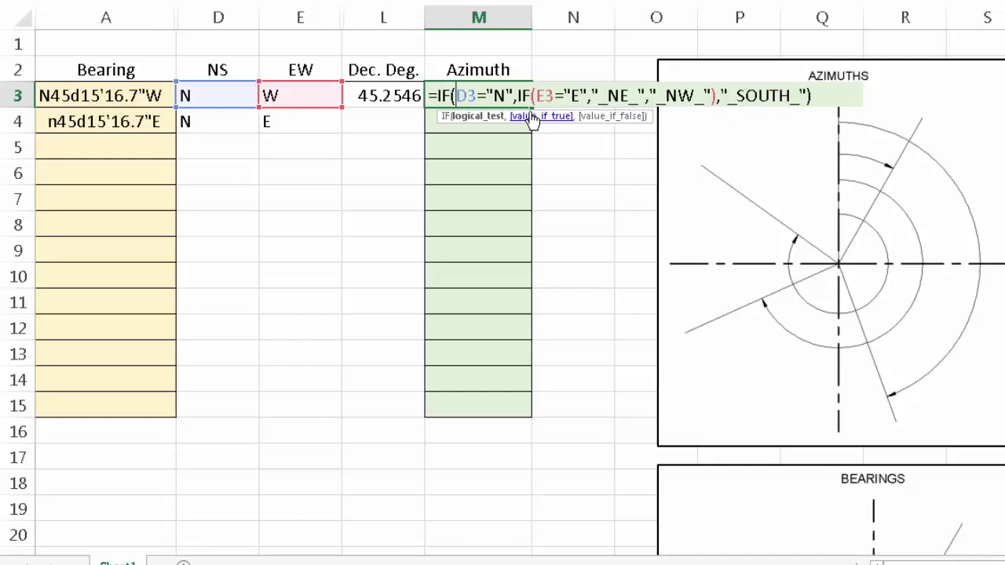
pyautogui.moveTo(519, 95); pyautogui.dragTo(716, 98)
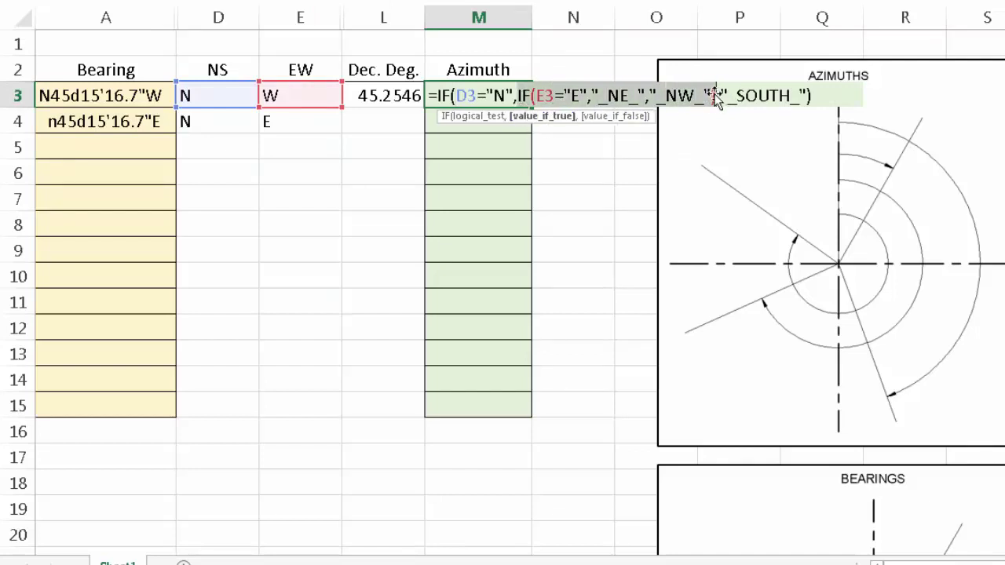
pyautogui.click(724, 96)
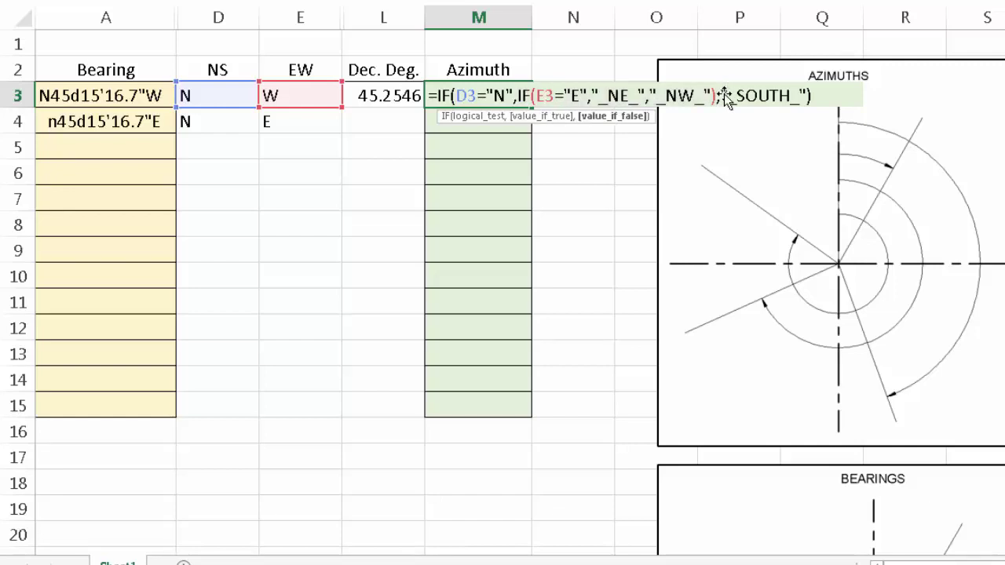
pyautogui.keyDown('shift'); pyautogui.click(809, 96); pyautogui.keyUp('shift')
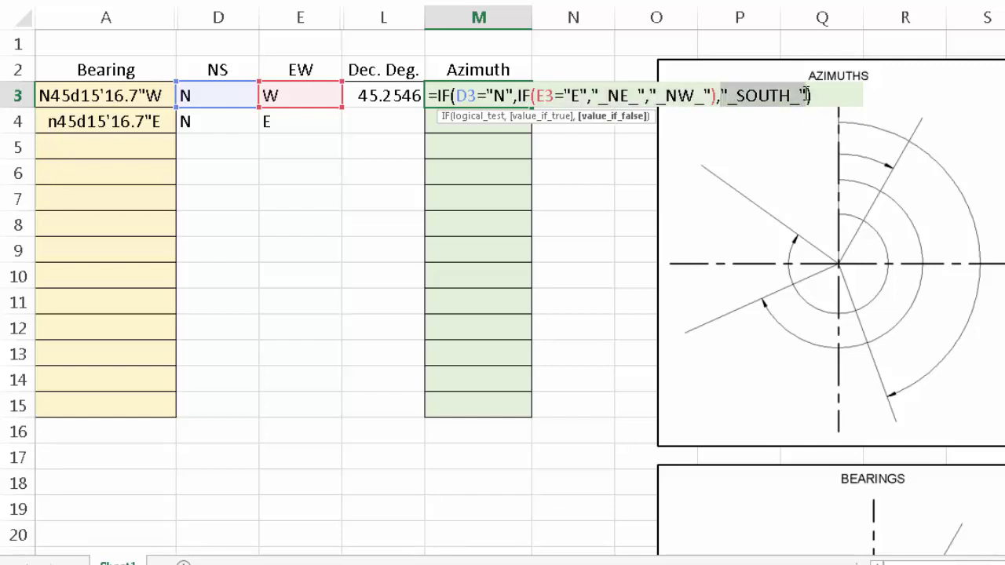
pyautogui.hotkey('ctrl', 'v')
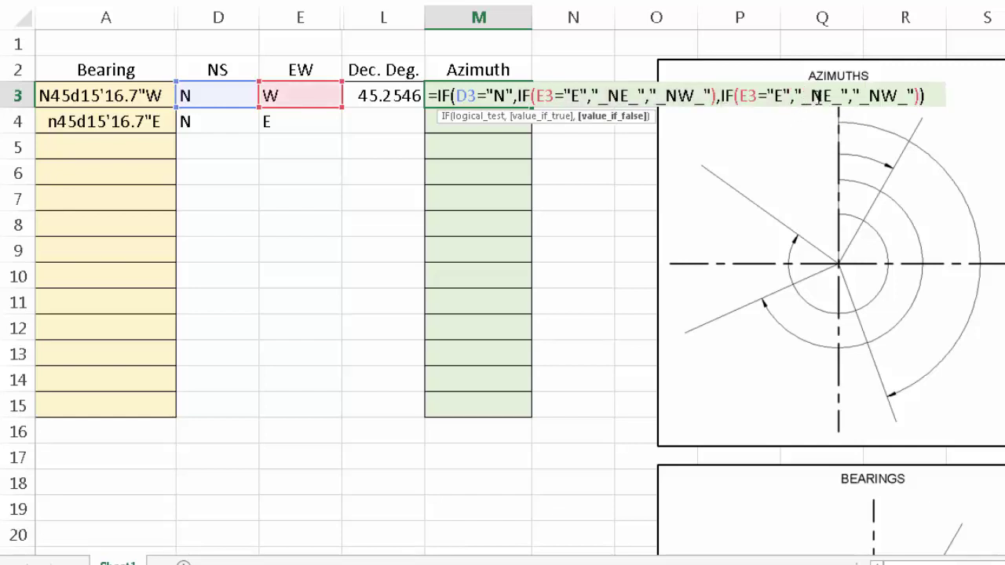
# Change the outputs of the second nested IF in M3 to "_SE_" and "_SW_", and commit the formula
pyautogui.write('S')
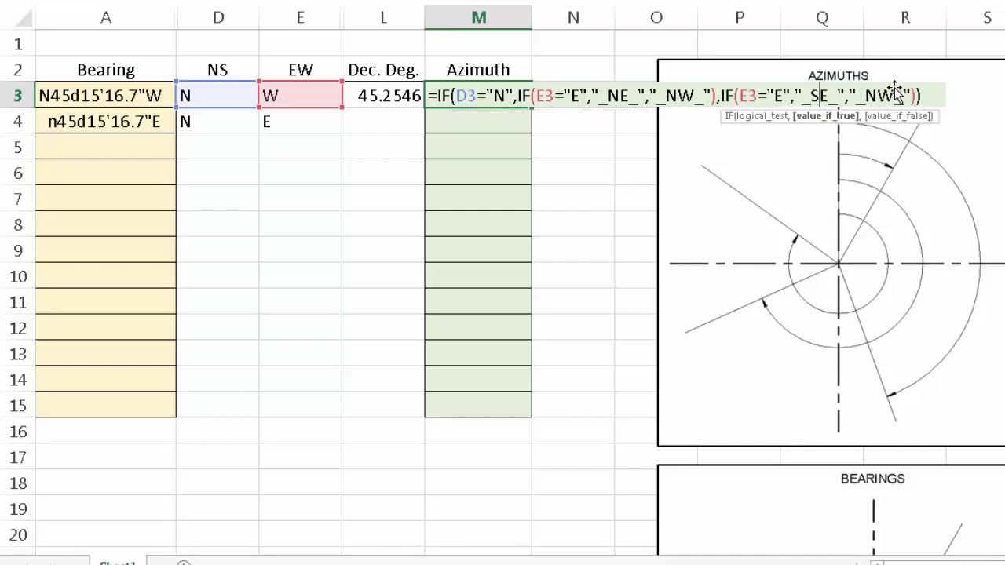
pyautogui.moveTo(867, 95); pyautogui.dragTo(879, 95)
pyautogui.write('S')
pyautogui.press('Return')
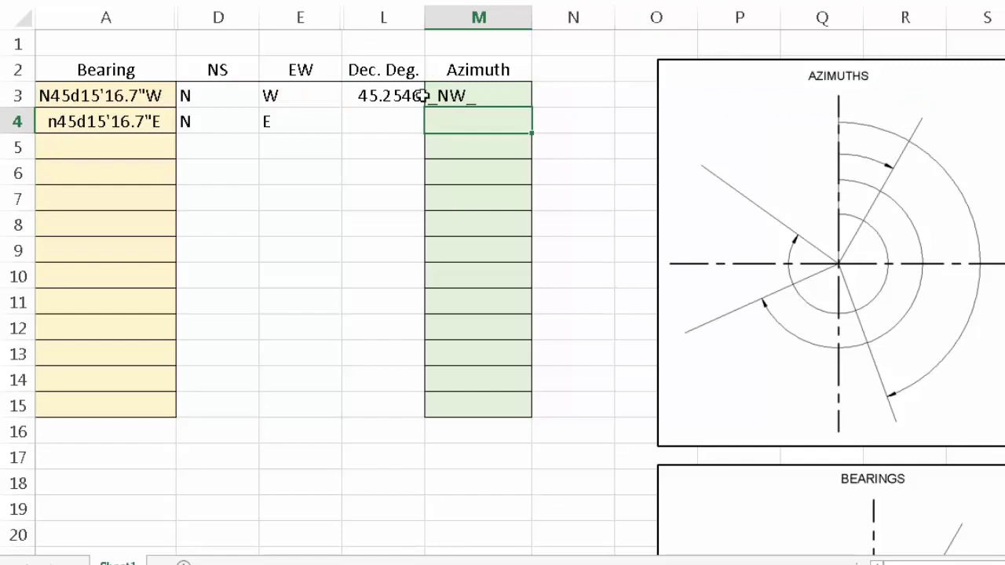
# Test both southern quadrants by changing the bearing in A3 to S45d15'16.7"W and after that to S45d15'16.7"E
pyautogui.click(131, 96)
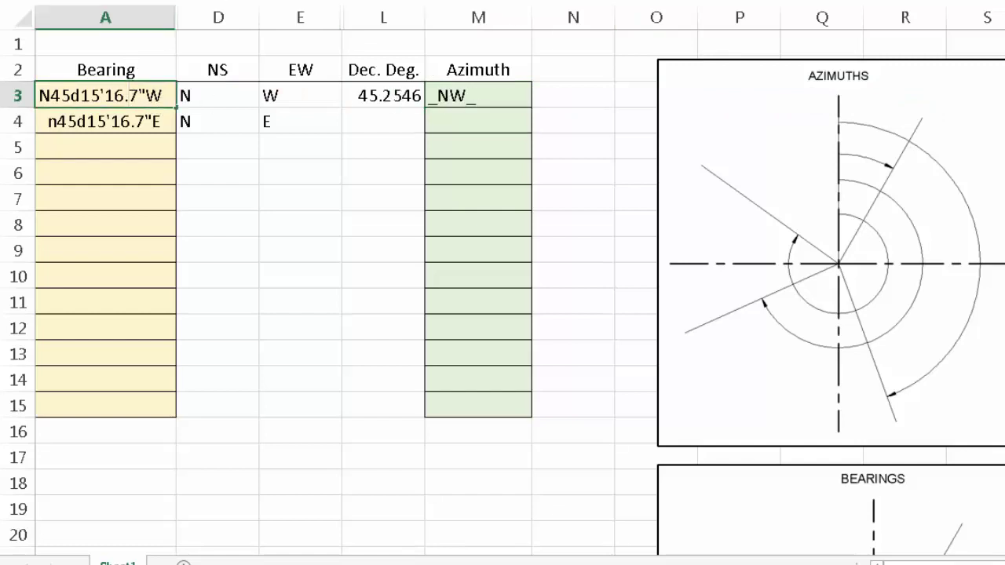
pyautogui.write('X')
pyautogui.press('BackSpace')
pyautogui.write('S')
pyautogui.hotkey('shift', 'Return')
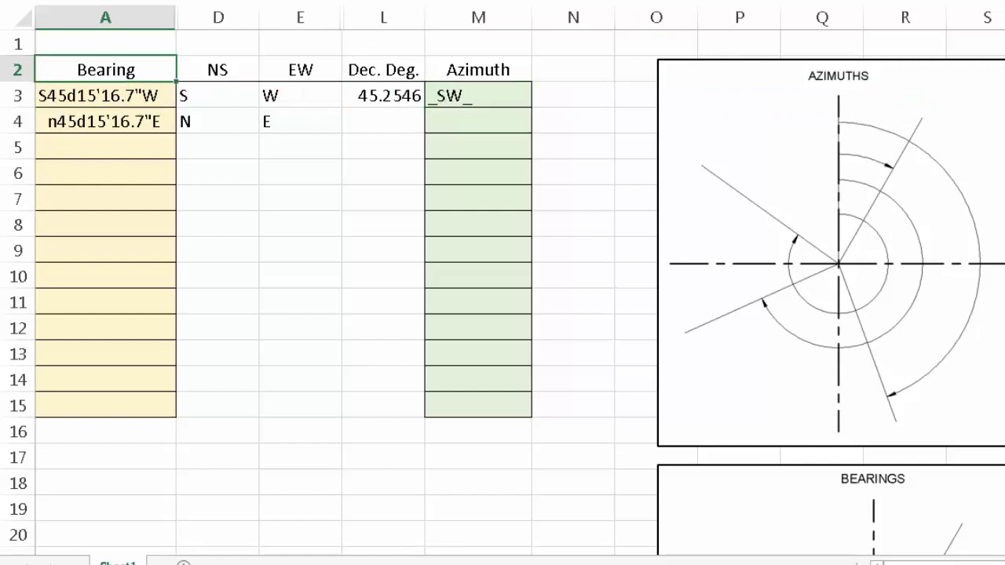
pyautogui.click(141, 99)
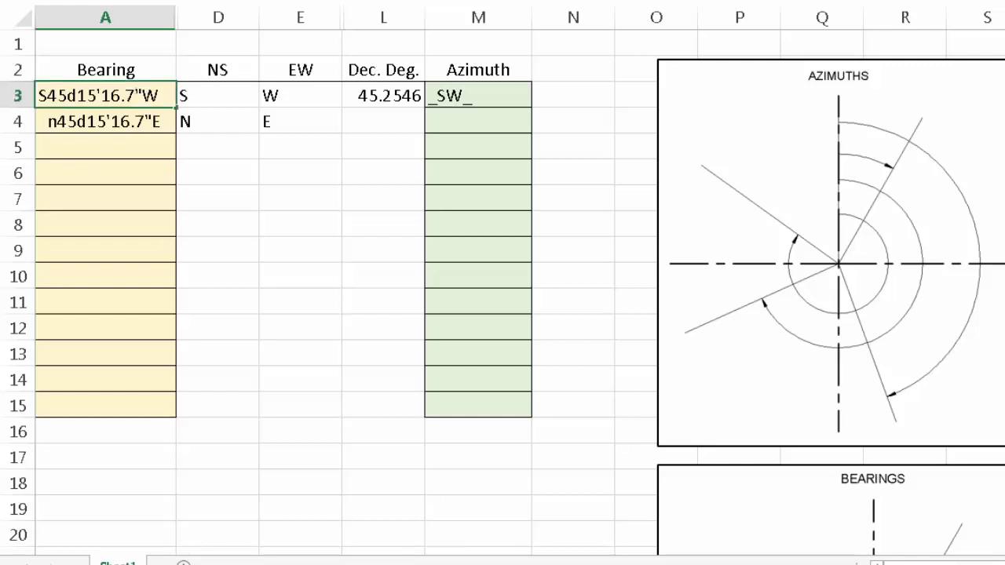
pyautogui.write('E')
pyautogui.press('Return')
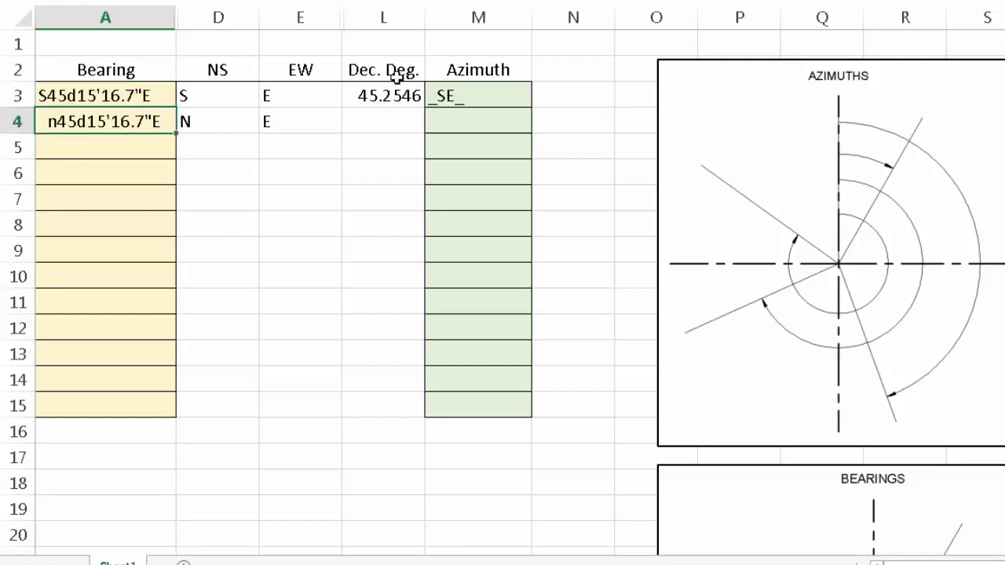
# In M3's formula, replace "_NE_" with a reference to L3 and "_NW_" with 360-L3
pyautogui.doubleClick(449, 96)
pyautogui.moveTo(455, 95); pyautogui.dragTo(517, 96)
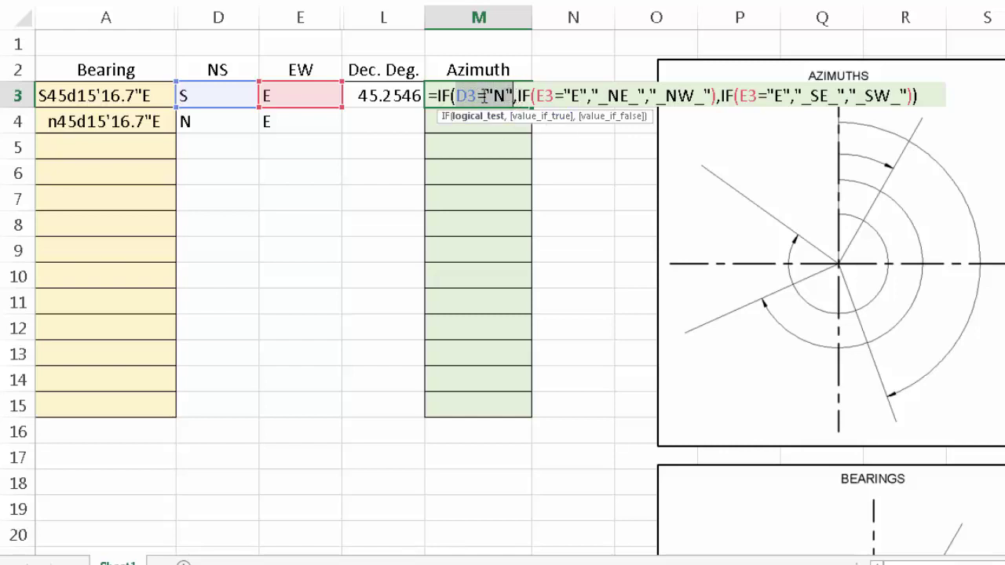
pyautogui.moveTo(517, 95); pyautogui.dragTo(911, 95)
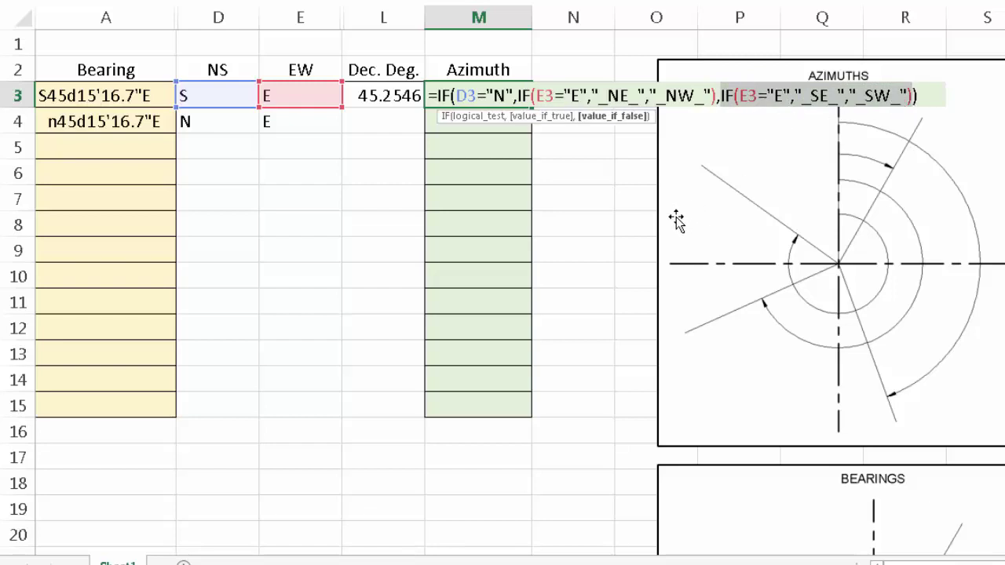
pyautogui.click(596, 95)
pyautogui.moveTo(597, 95); pyautogui.dragTo(644, 95)
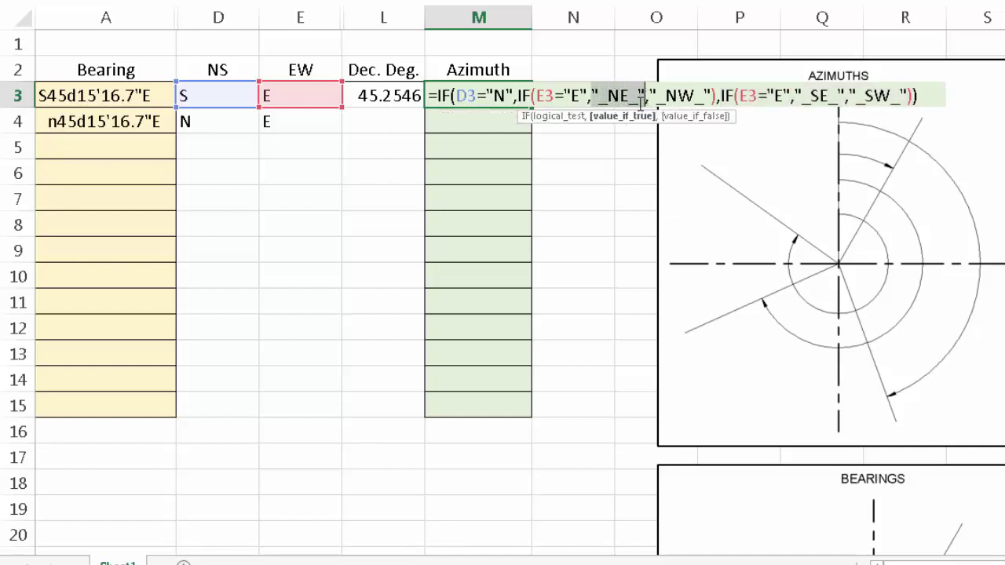
pyautogui.click(372, 96)
pyautogui.moveTo(617, 95); pyautogui.dragTo(675, 94)
pyautogui.write('360-')
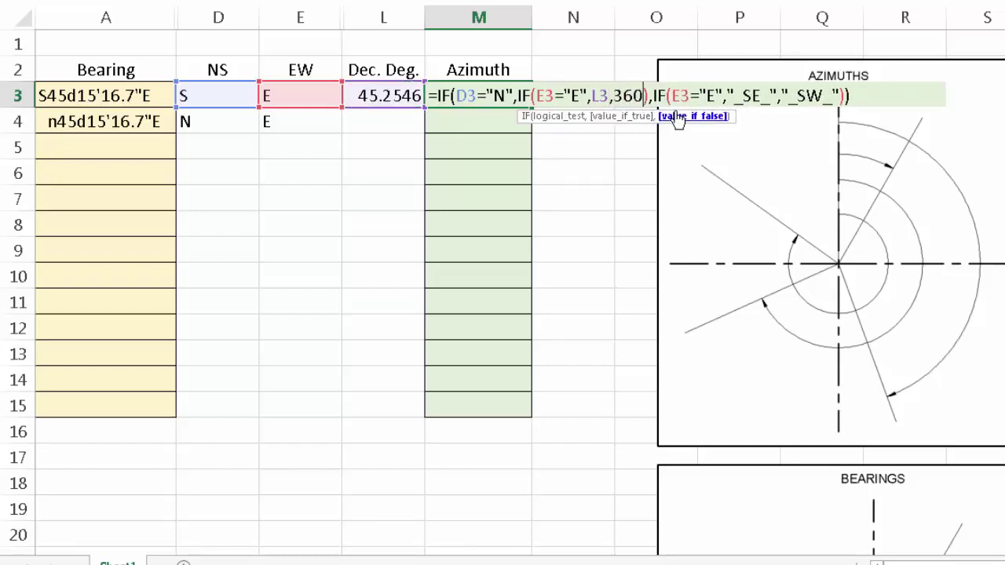
pyautogui.click(385, 96)
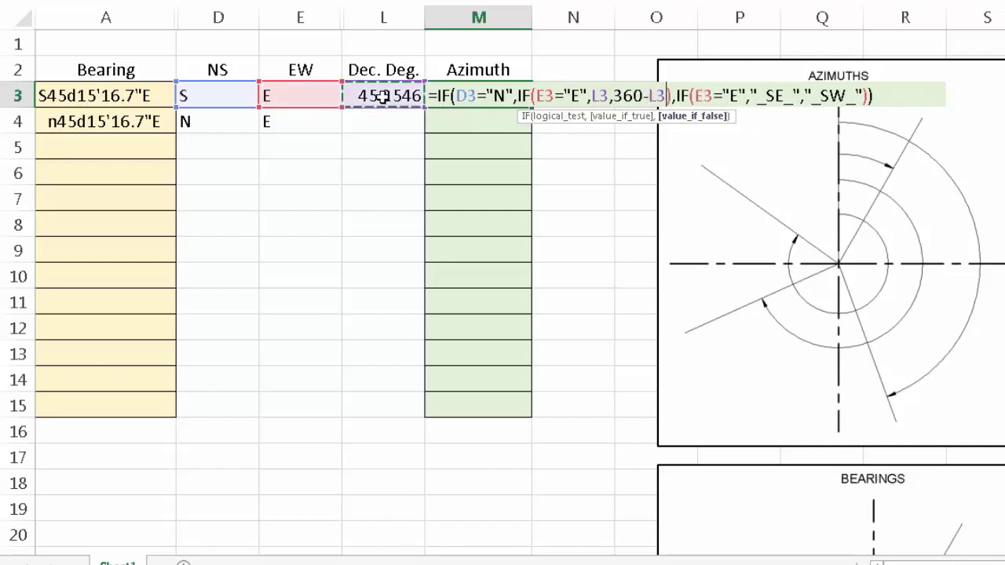
# Replace "_SE_" with 180-L3 and "_SW_" with 180+L3 in M3's formula, and commit it
pyautogui.moveTo(751, 98); pyautogui.dragTo(800, 97)
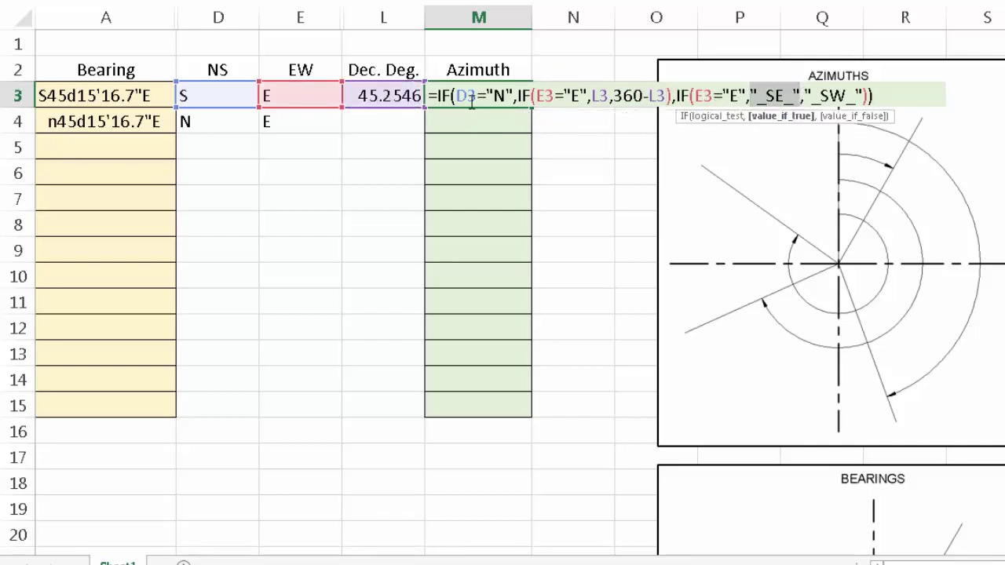
pyautogui.write('180-')
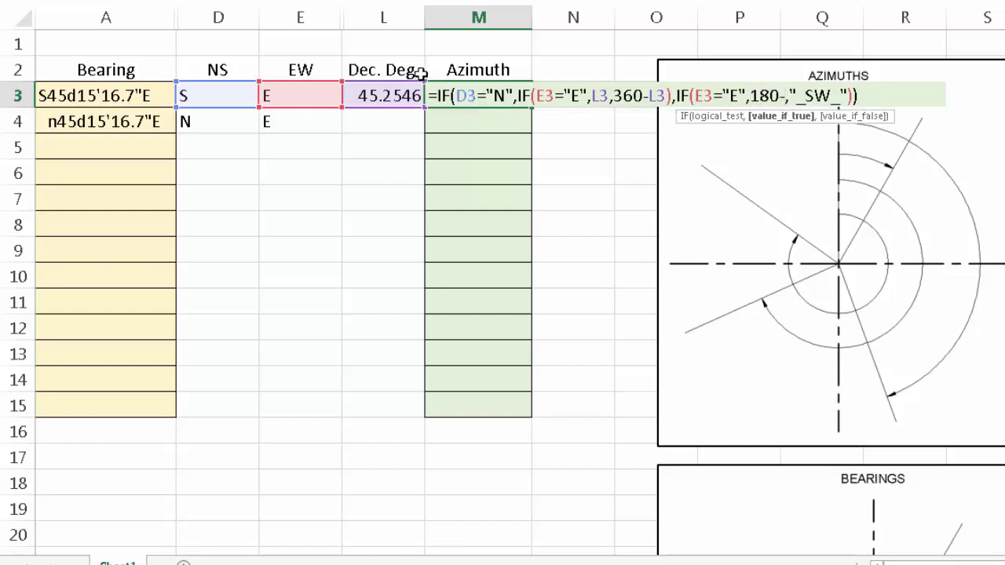
pyautogui.click(397, 94)
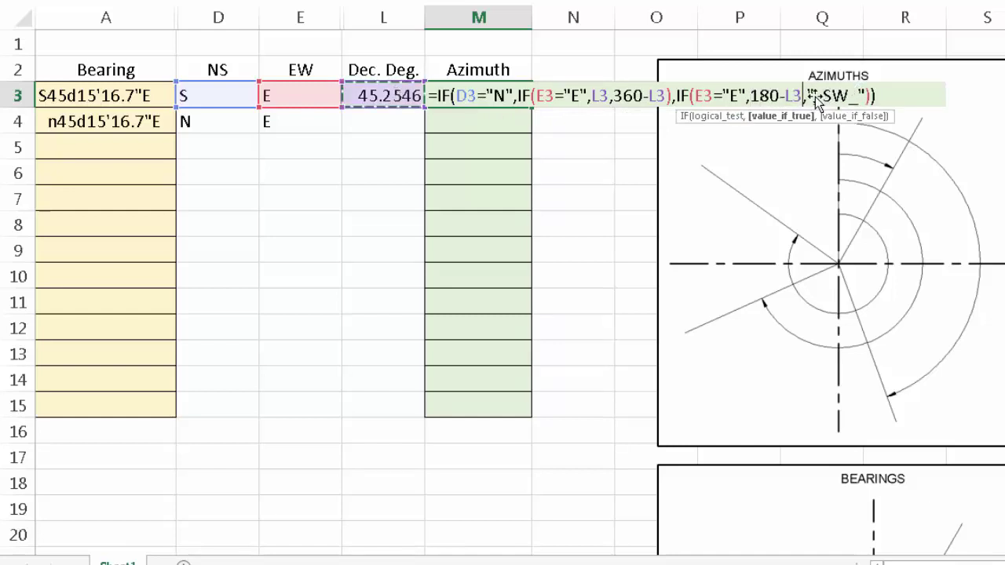
pyautogui.moveTo(809, 95); pyautogui.dragTo(862, 96)
pyautogui.write('180+')
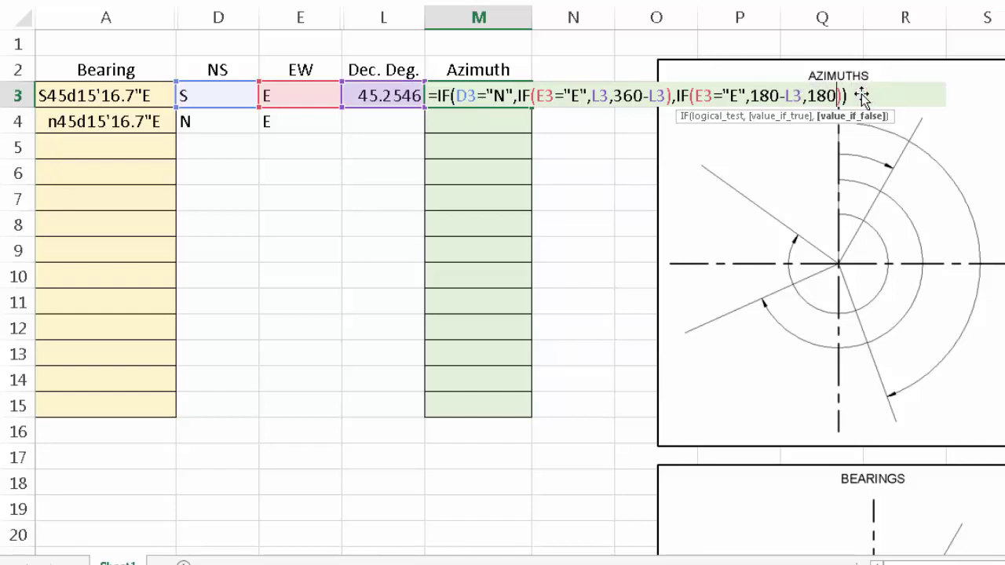
pyautogui.click(365, 94)
pyautogui.press('Return')
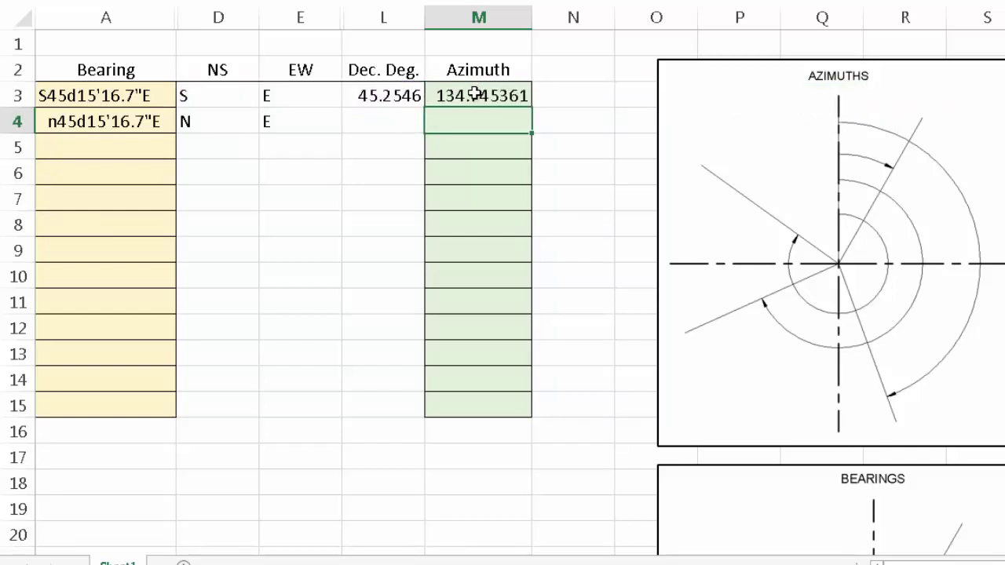
# Unhide all hidden helper columns between columns A and L
pyautogui.moveTo(169, 23); pyautogui.dragTo(411, 18)
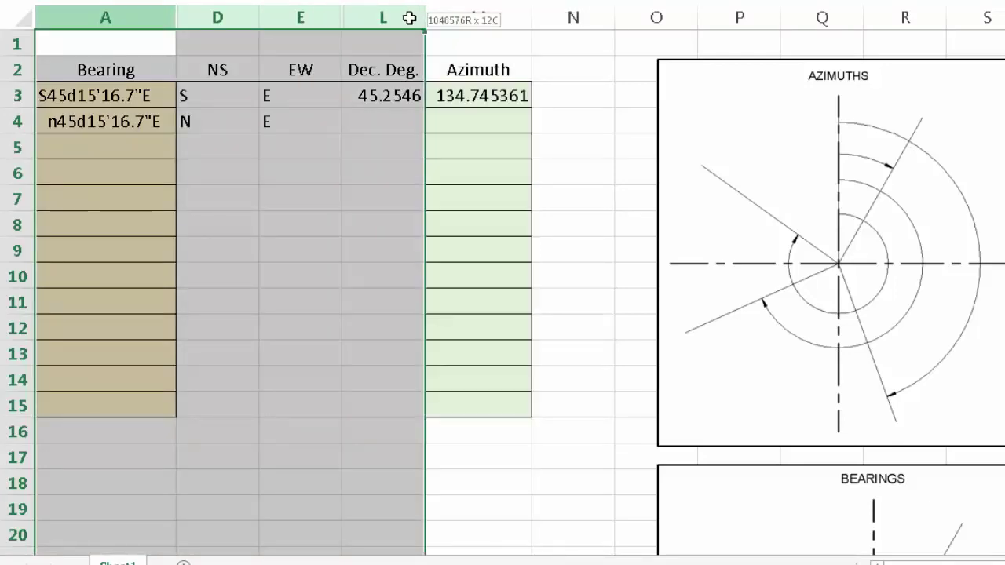
pyautogui.rightClick(409, 18)
pyautogui.click(431, 273)
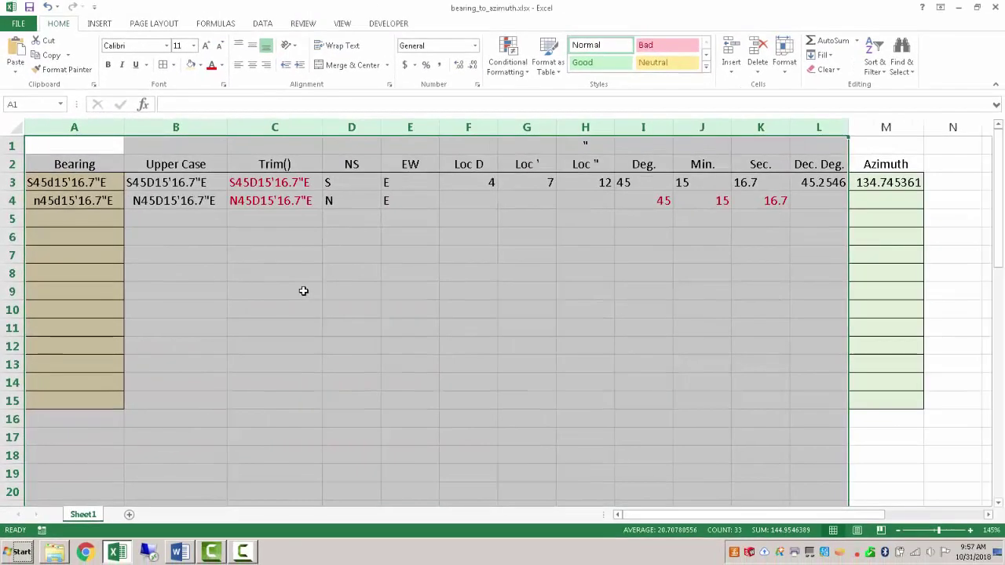
pyautogui.click(304, 292)
# Fill the row 3 formulas from B3:M3 down through row 15
pyautogui.moveTo(162, 182); pyautogui.dragTo(848, 187)
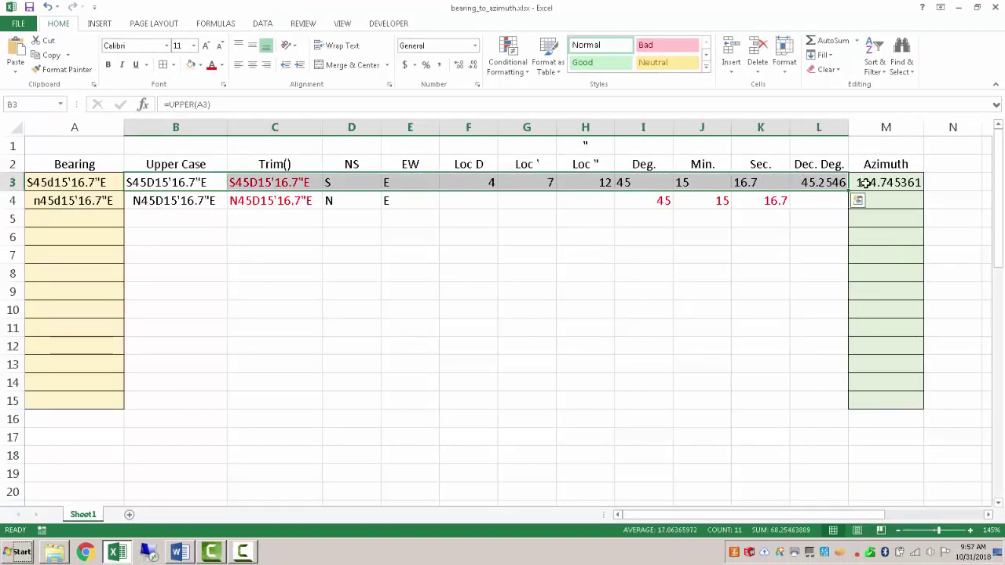
pyautogui.keyDown('shift'); pyautogui.click(864, 183); pyautogui.keyUp('shift')
pyautogui.moveTo(927, 214); pyautogui.dragTo(920, 403)
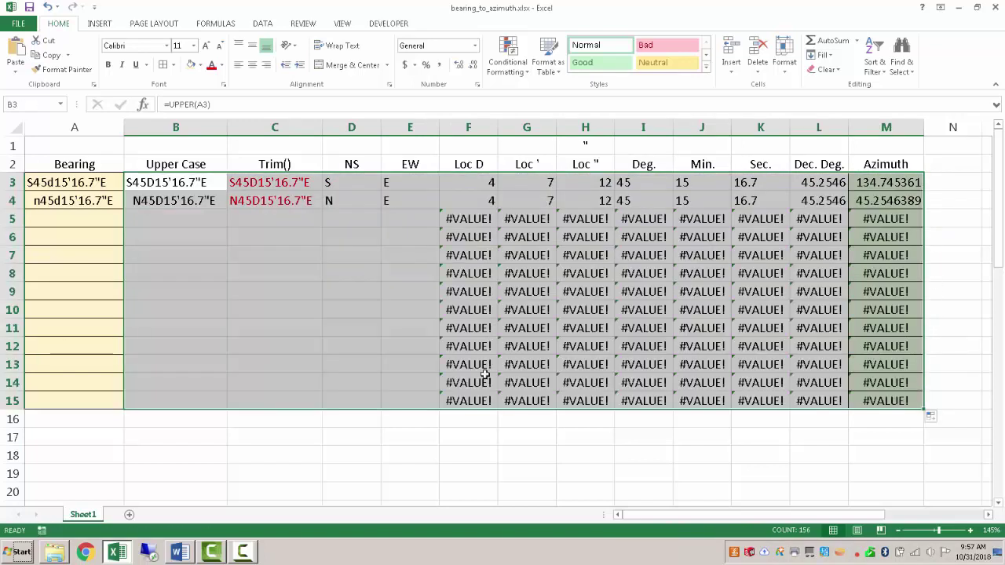
pyautogui.click(311, 346)
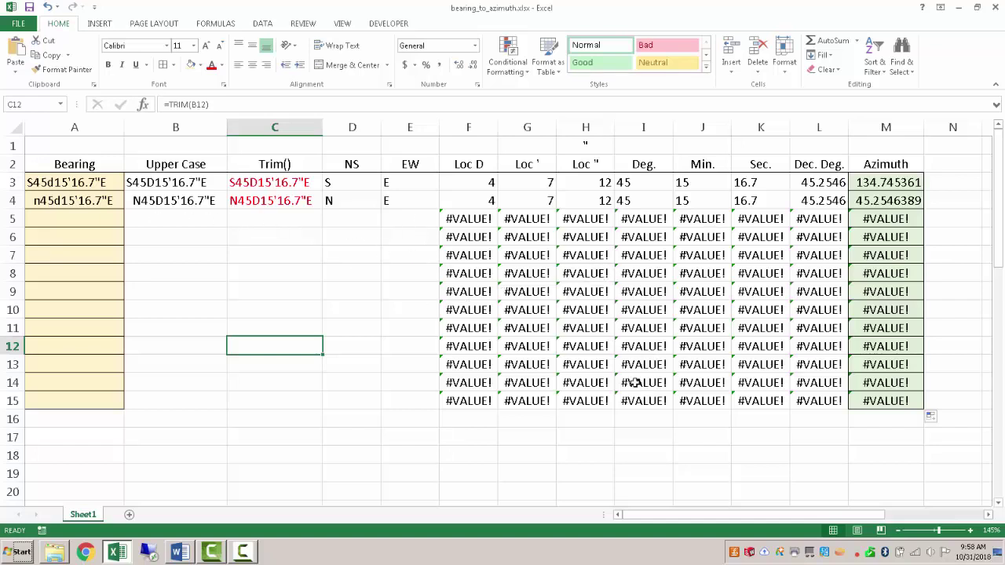
# Hide helper columns B through L, leaving only the Bearing and Azimuth columns of the table
pyautogui.moveTo(183, 127); pyautogui.dragTo(835, 128)
pyautogui.rightClick(835, 128)
pyautogui.click(915, 298)
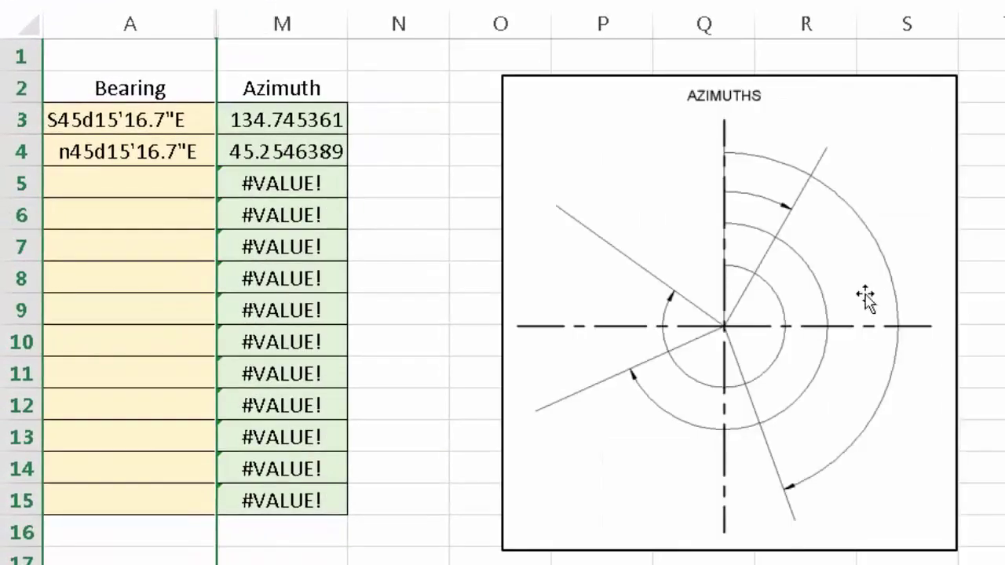
pyautogui.click(981, 247)
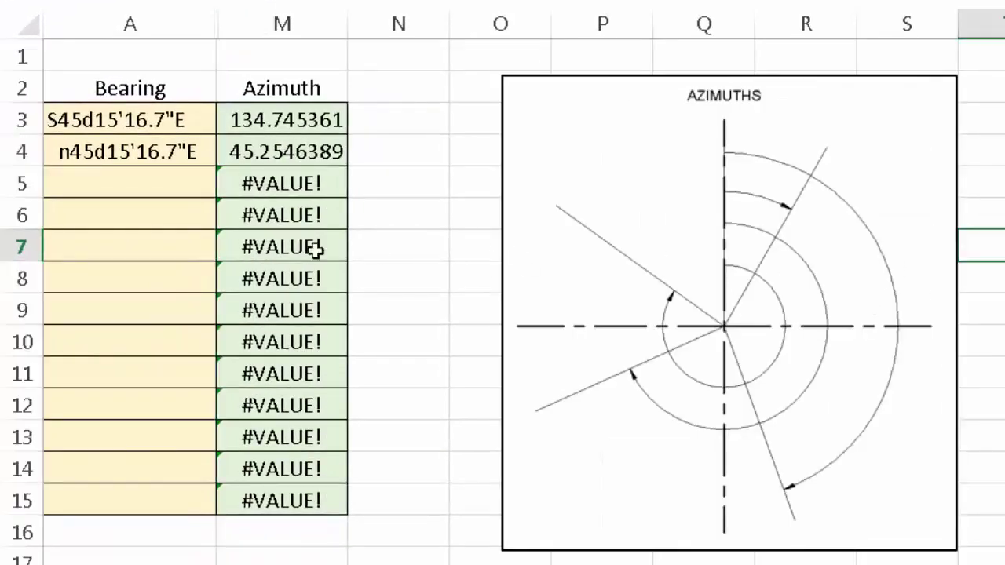
pyautogui.moveTo(114, 117); pyautogui.dragTo(110, 480)
pyautogui.moveTo(292, 144); pyautogui.dragTo(289, 469)
pyautogui.click(395, 242)
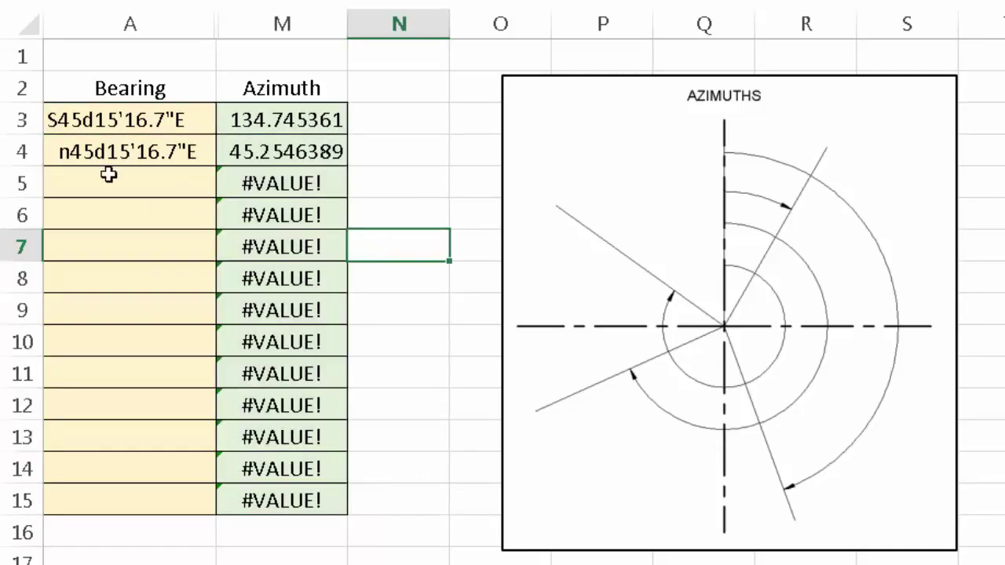
# Enter a new bearing in A5, starting with S1d15'56
pyautogui.click(136, 191)
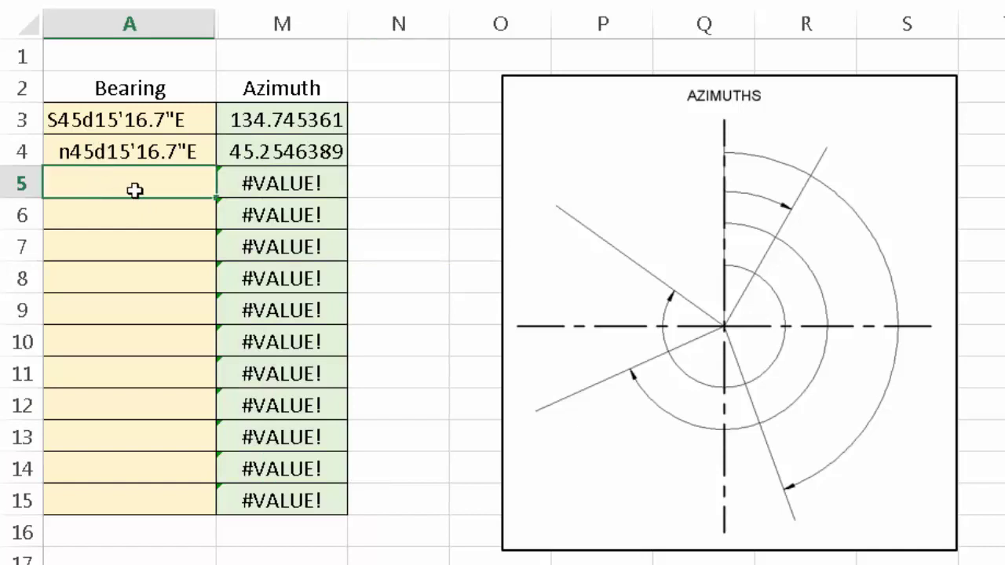
pyautogui.write('S')
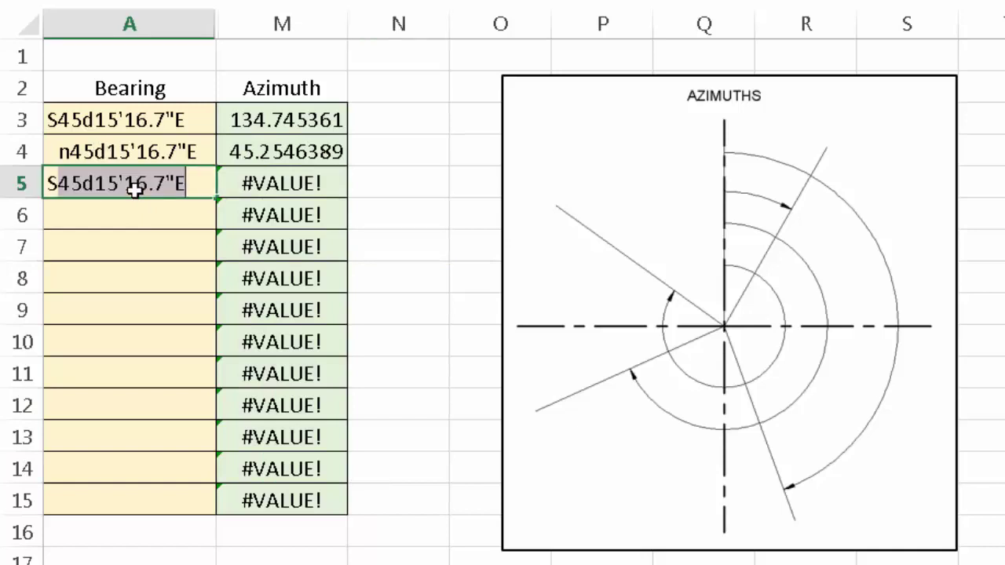
pyautogui.write("1d15'56")
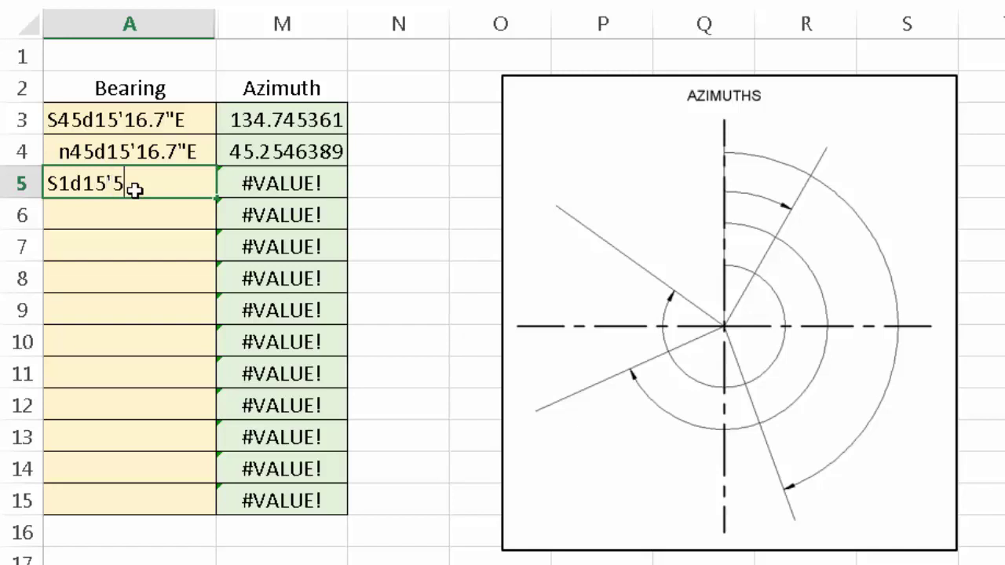